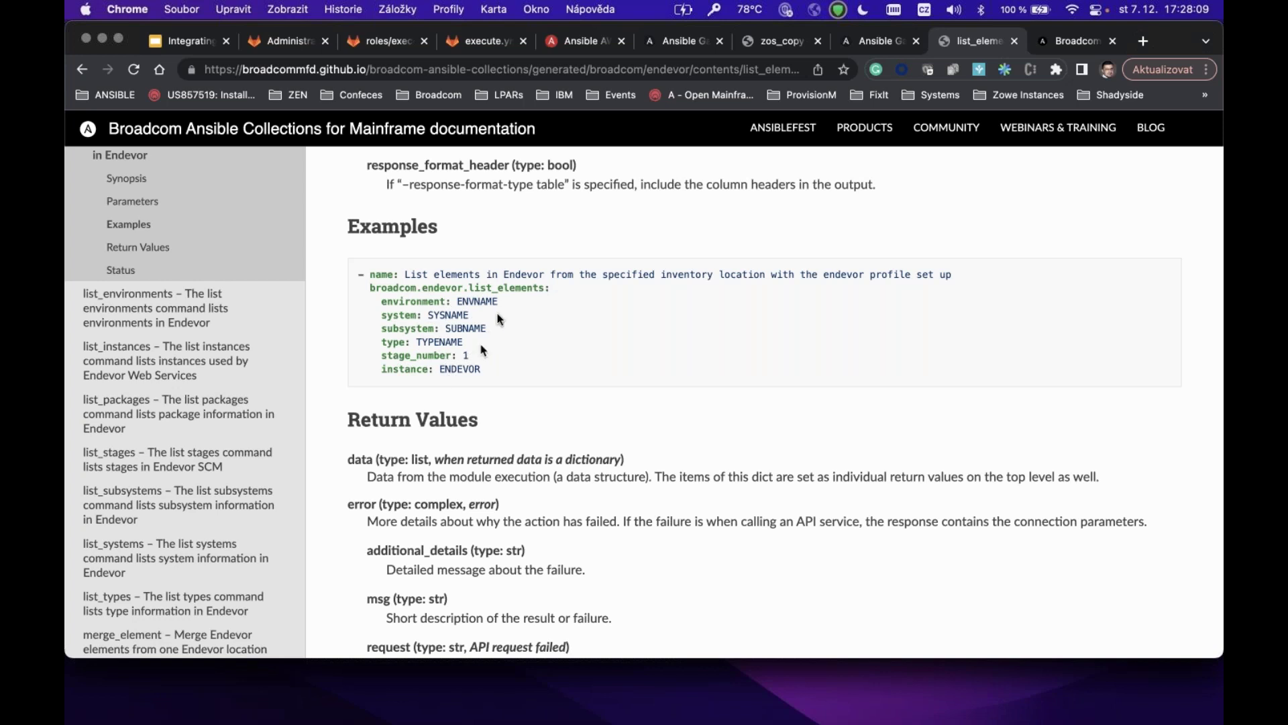
Step: Review the list_elements example task (stage_number 1, instance ENDEVOR), then return to the AWX login tab
scroll(668, 404, "down", 2)
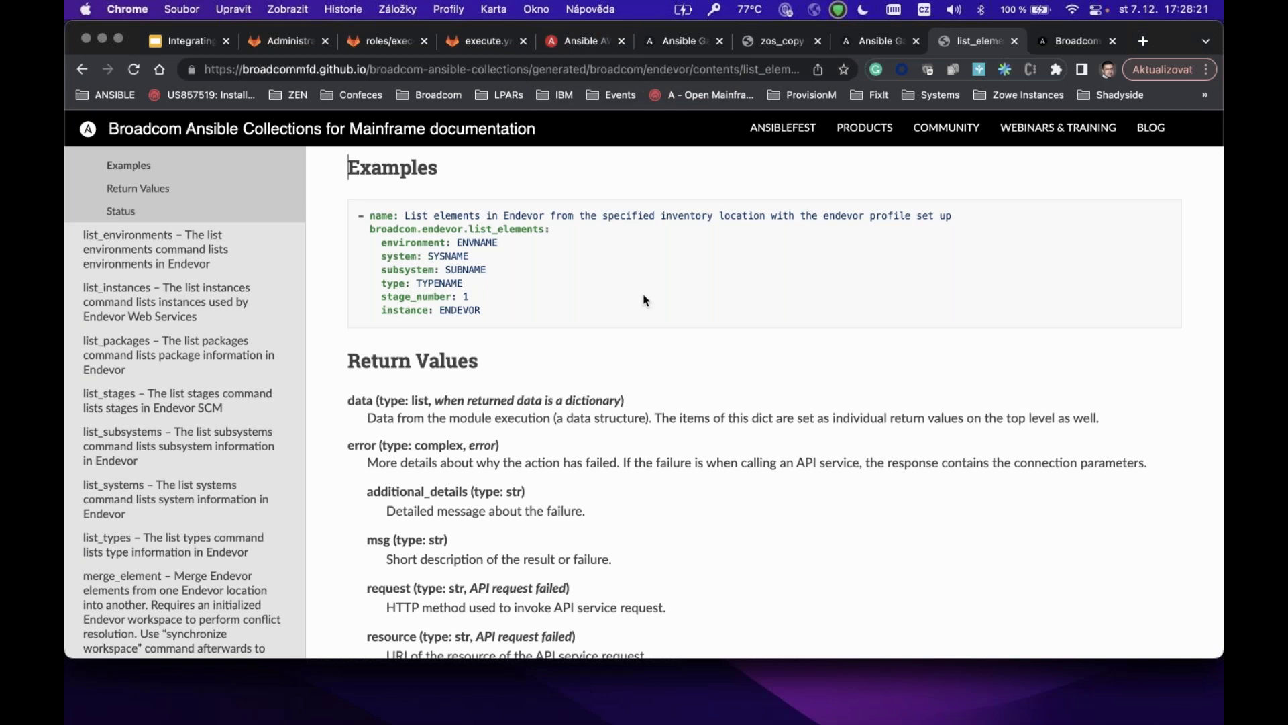
left_click(590, 39)
Step: Sign in to Ansible AWX as admin with the account password
left_click(280, 371)
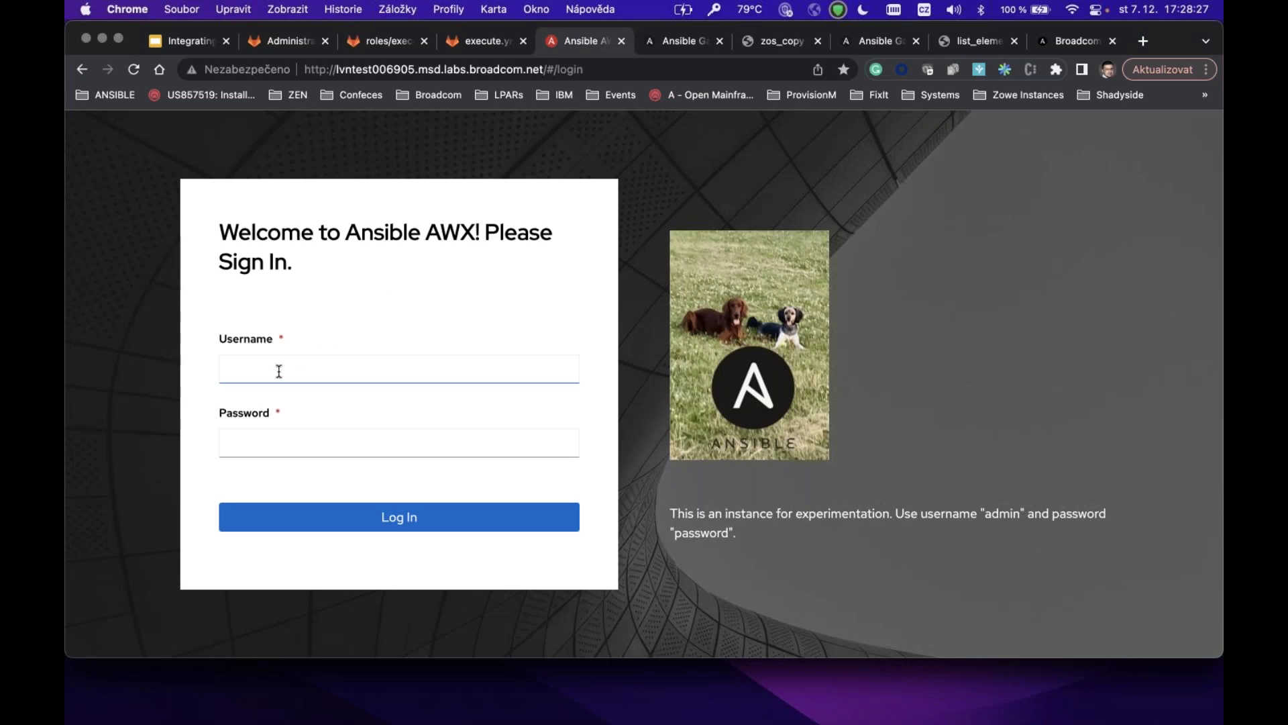
type("admin")
key("Tab")
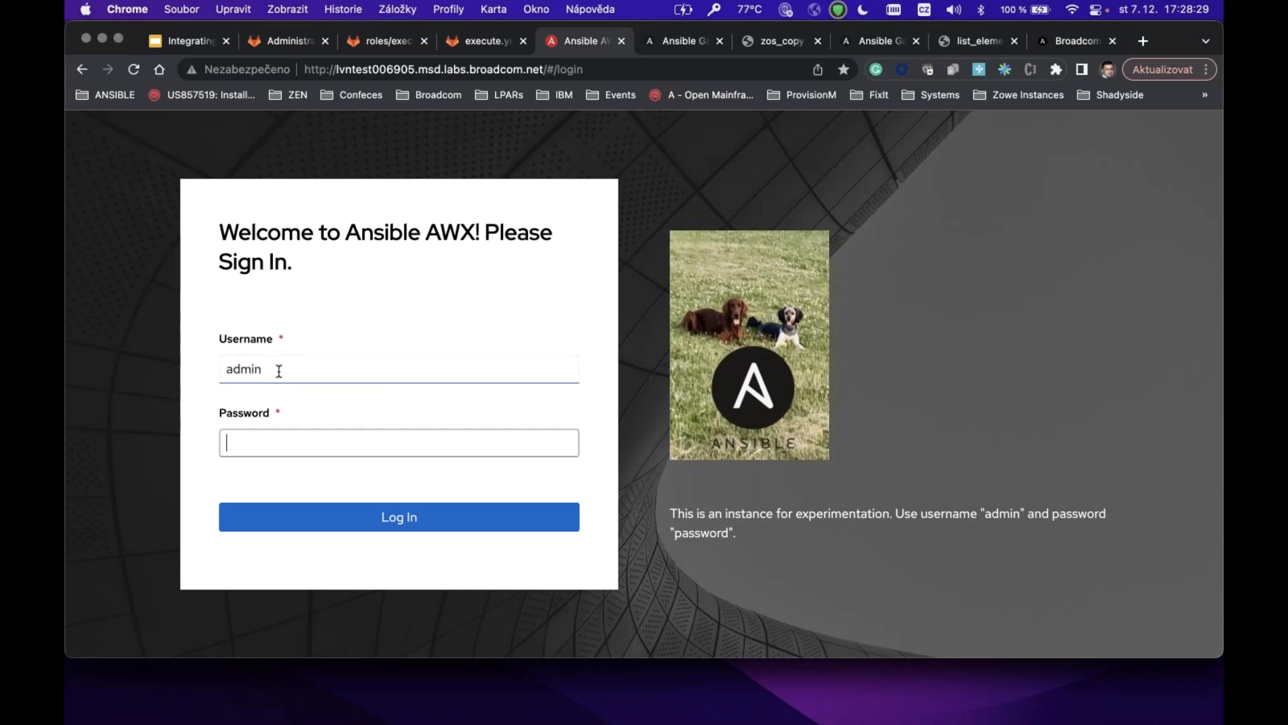
type("password")
key("Return")
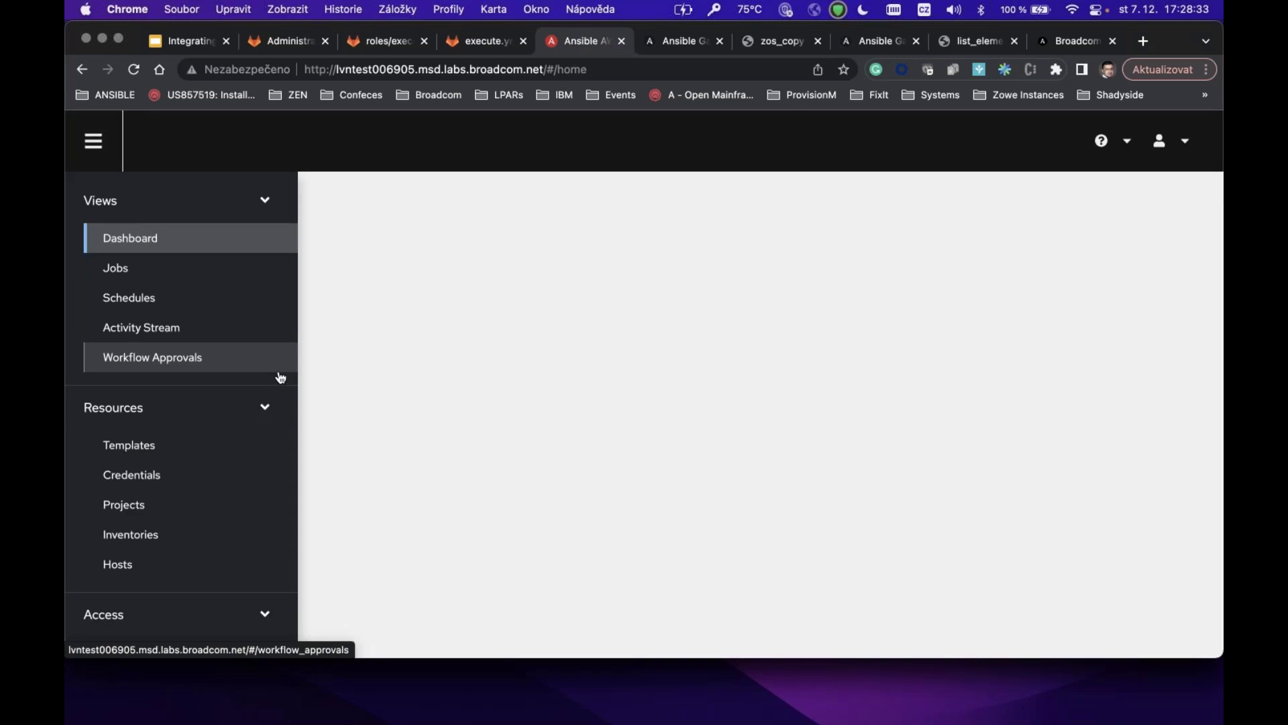
Step: Review the Dashboard counts: 20 hosts, 1 failed host, 14 inventories, 14 projects
scroll(178, 450, "down", 2)
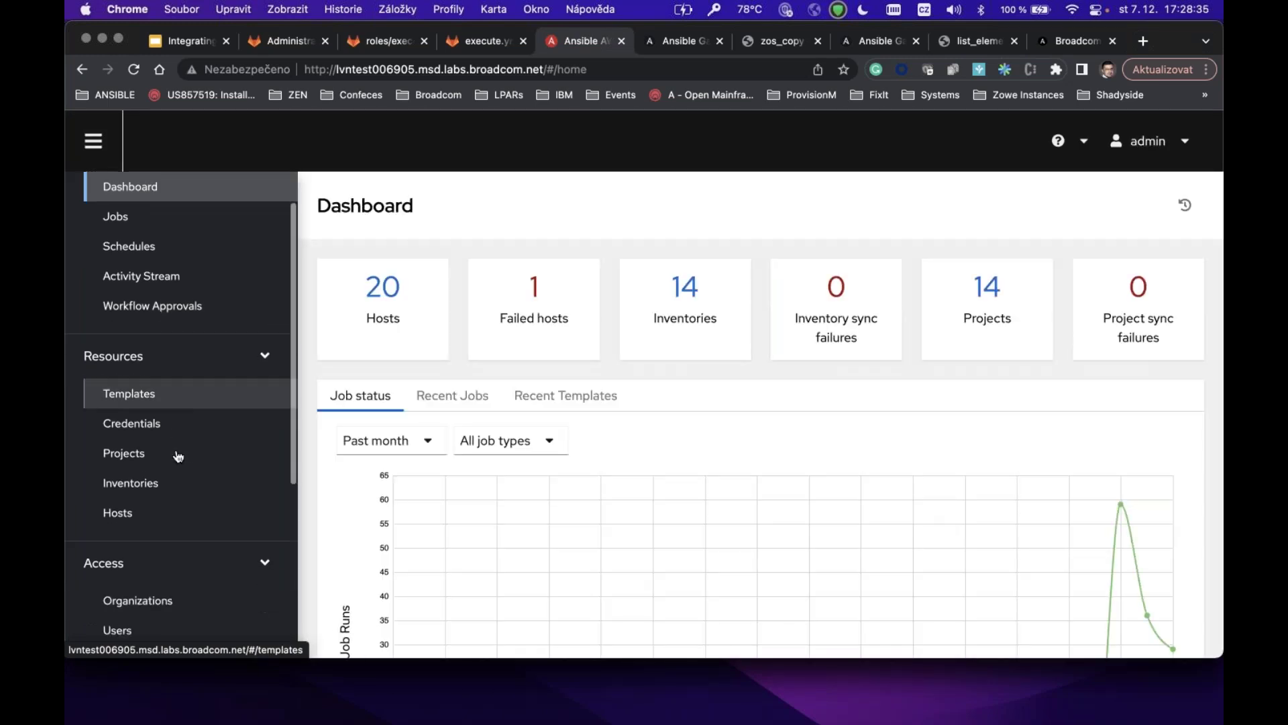
scroll(178, 456, "up", 2)
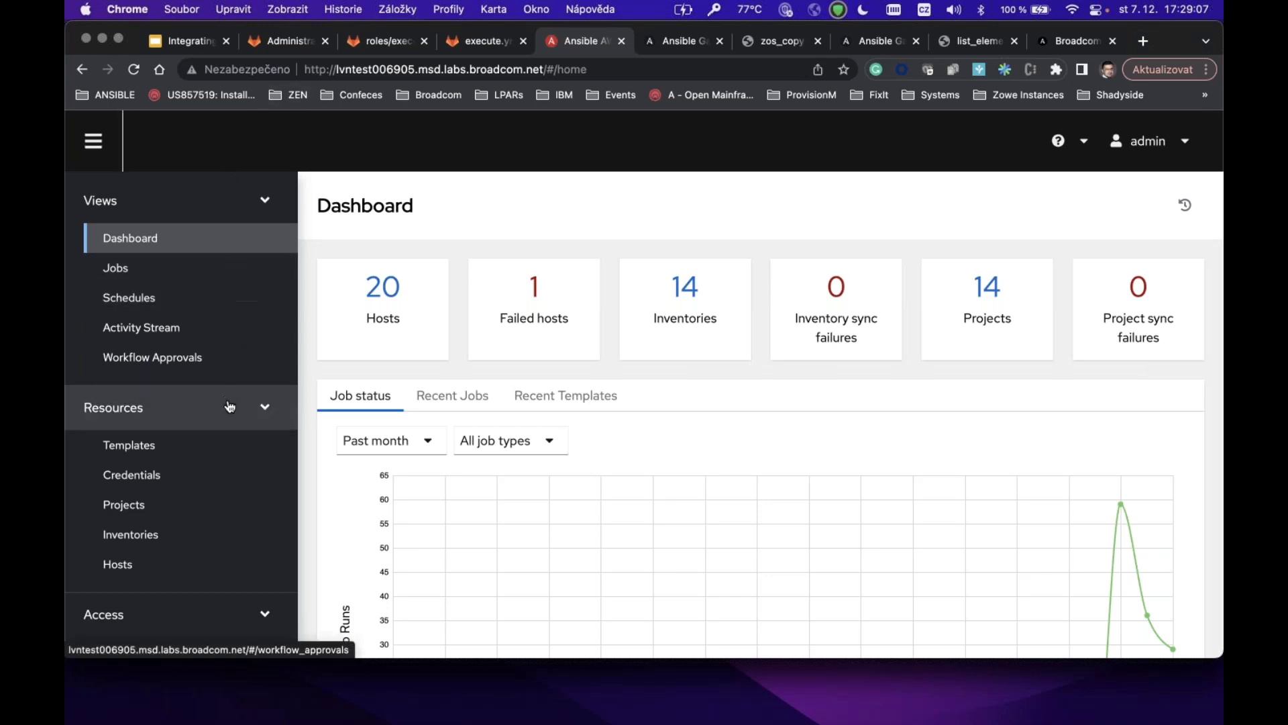
scroll(230, 393, "down", 3)
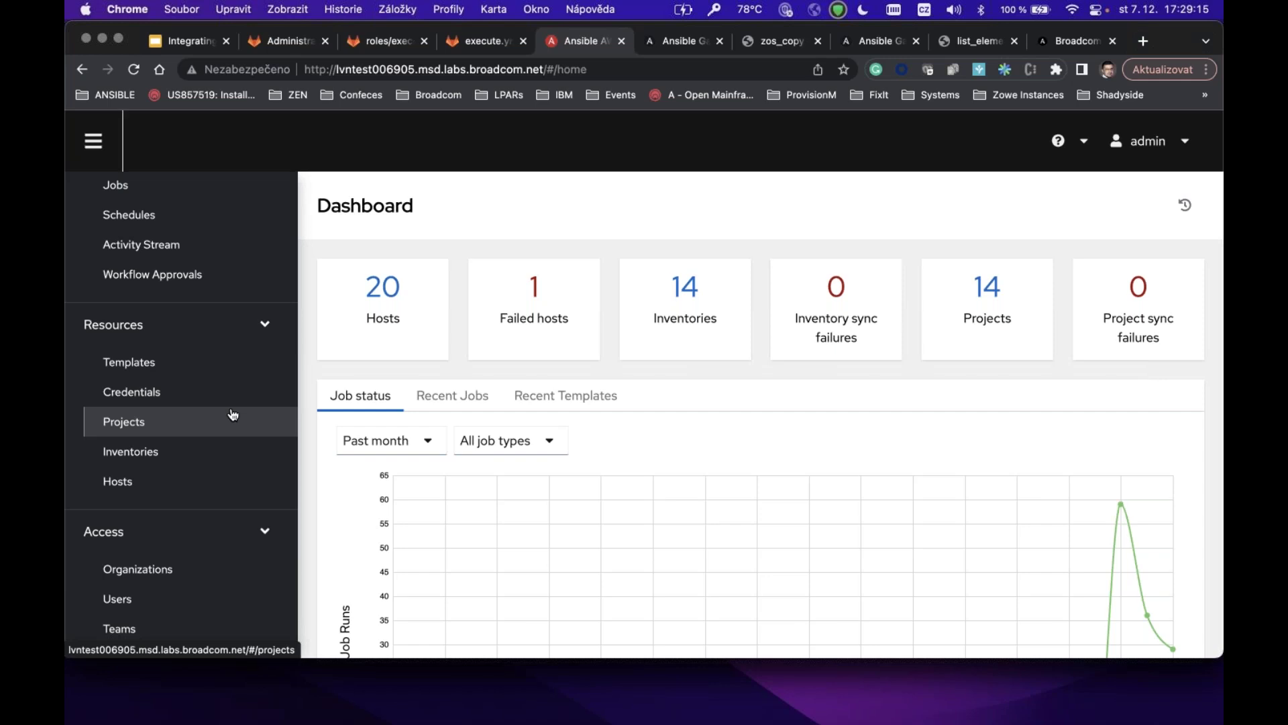
scroll(230, 413, "down", 1)
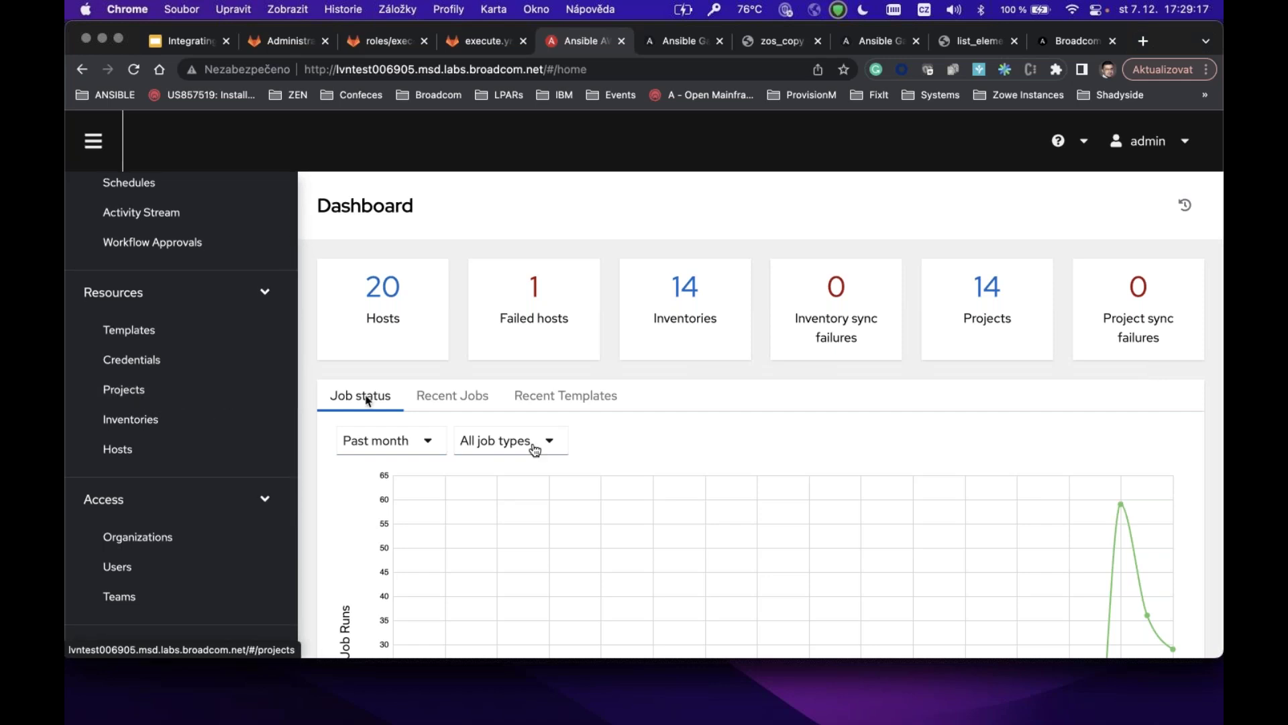
scroll(564, 541, "down", 3)
scroll(374, 483, "up", 2)
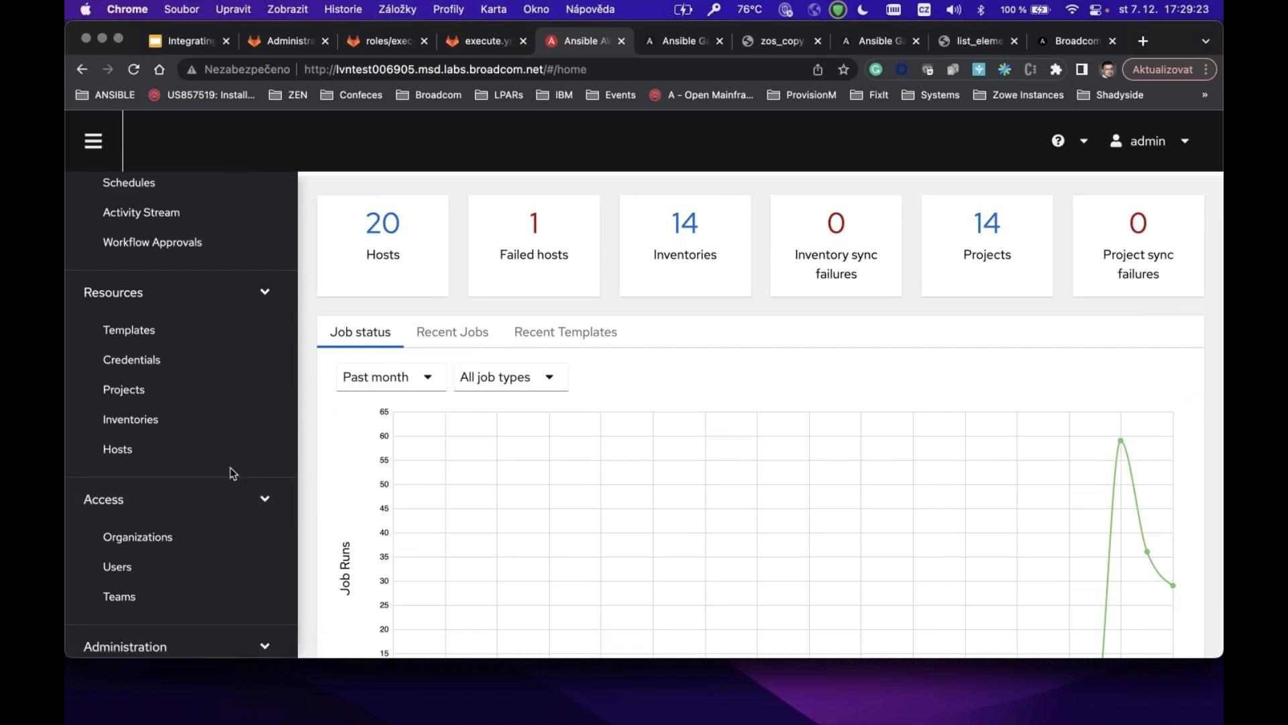
scroll(231, 473, "down", 1)
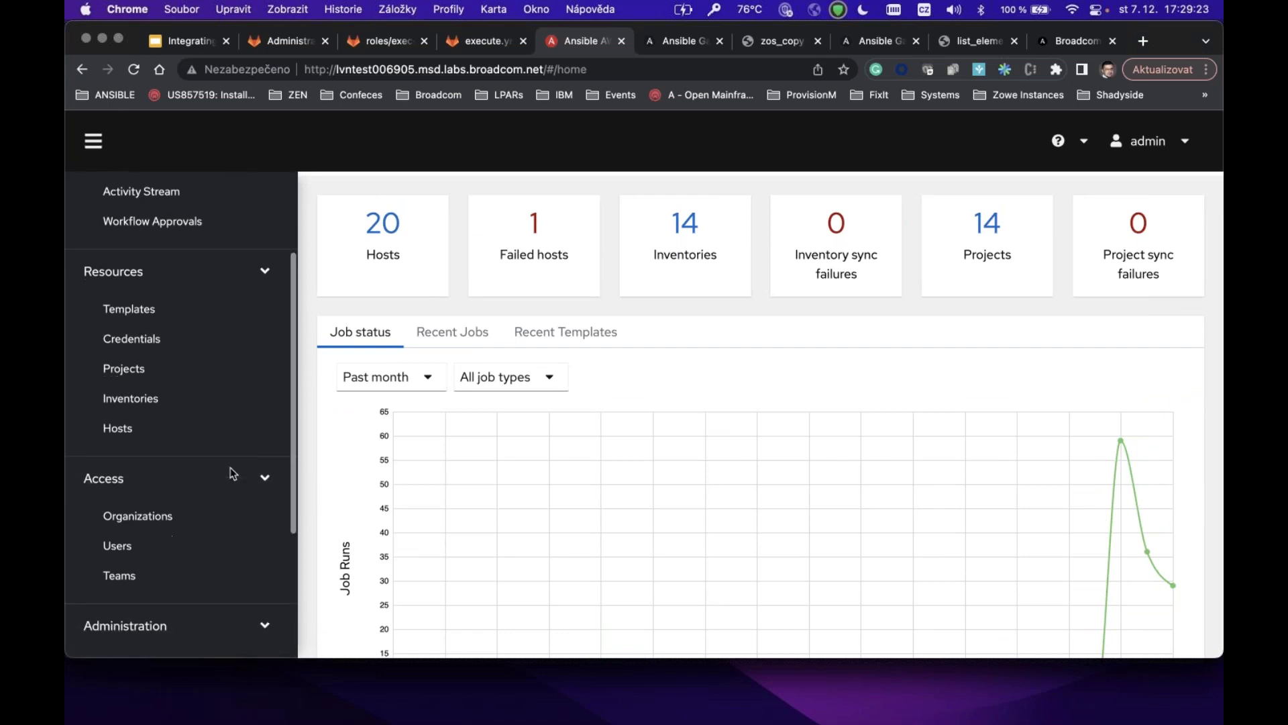
Step: Open Inventories and locate the endevor inventory under Collections for Mainframe
left_click(145, 408)
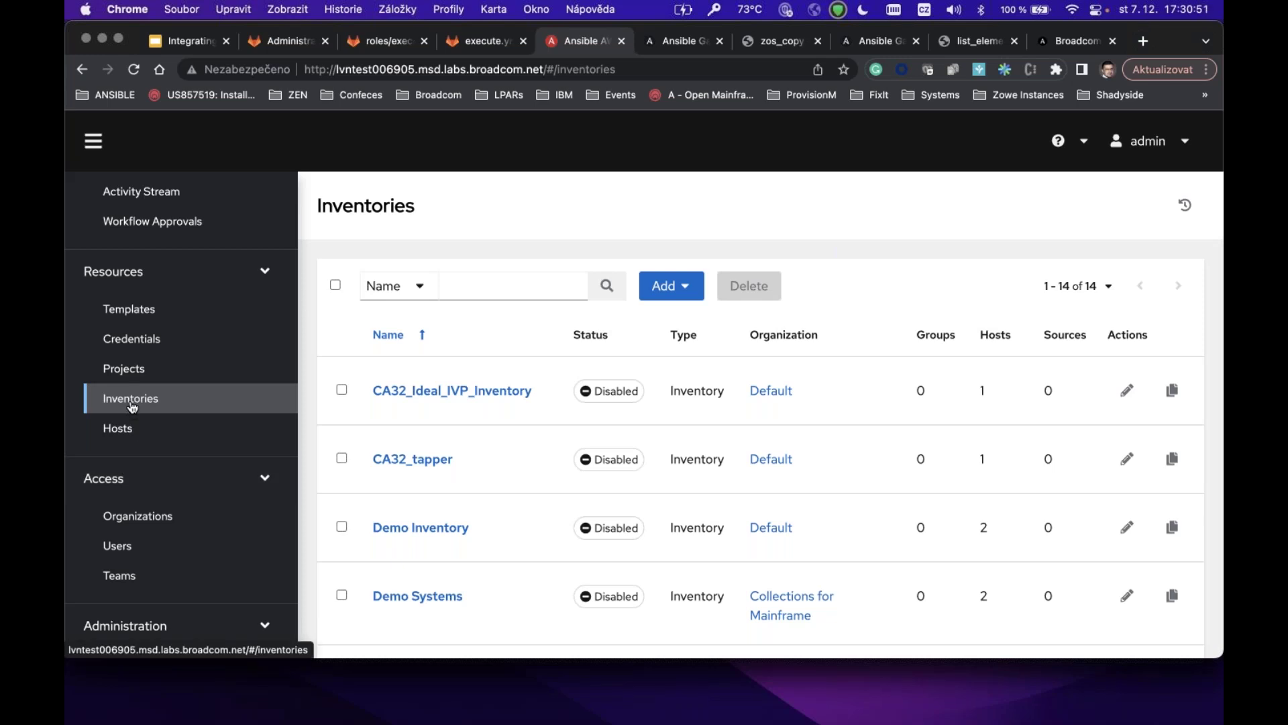
scroll(536, 515, "down", 5)
scroll(537, 515, "up", 4)
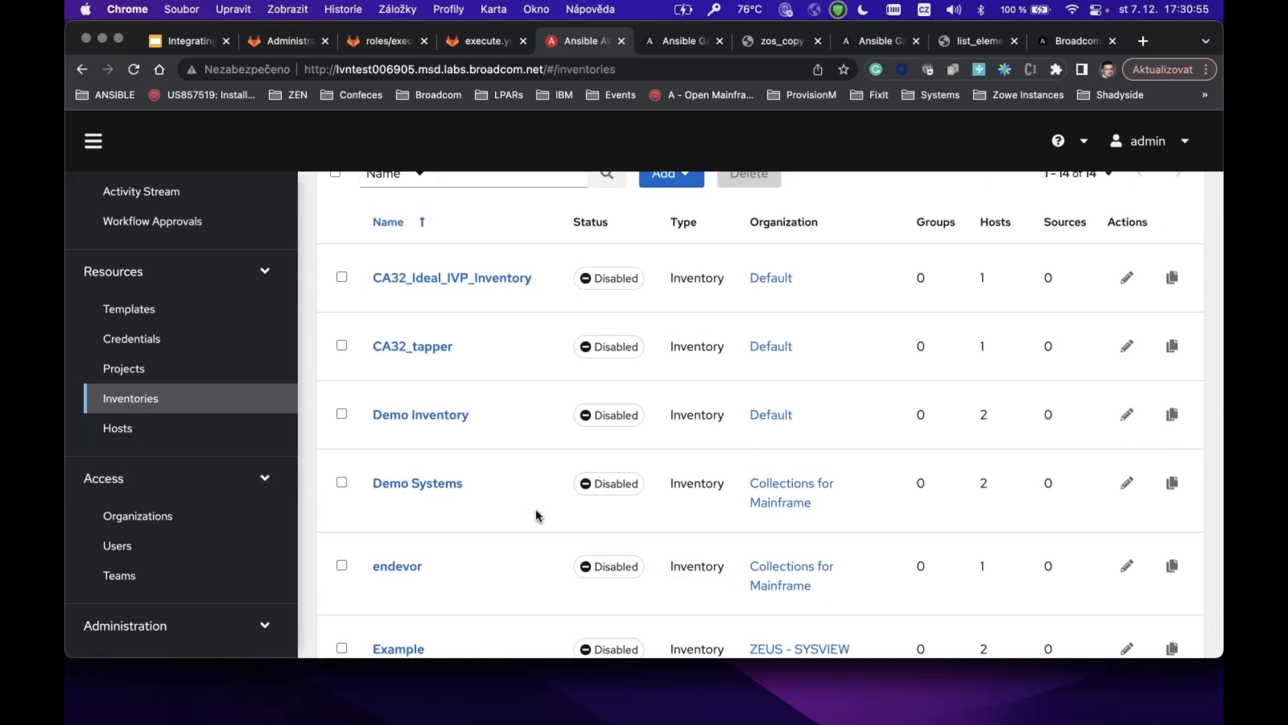
scroll(536, 515, "down", 2)
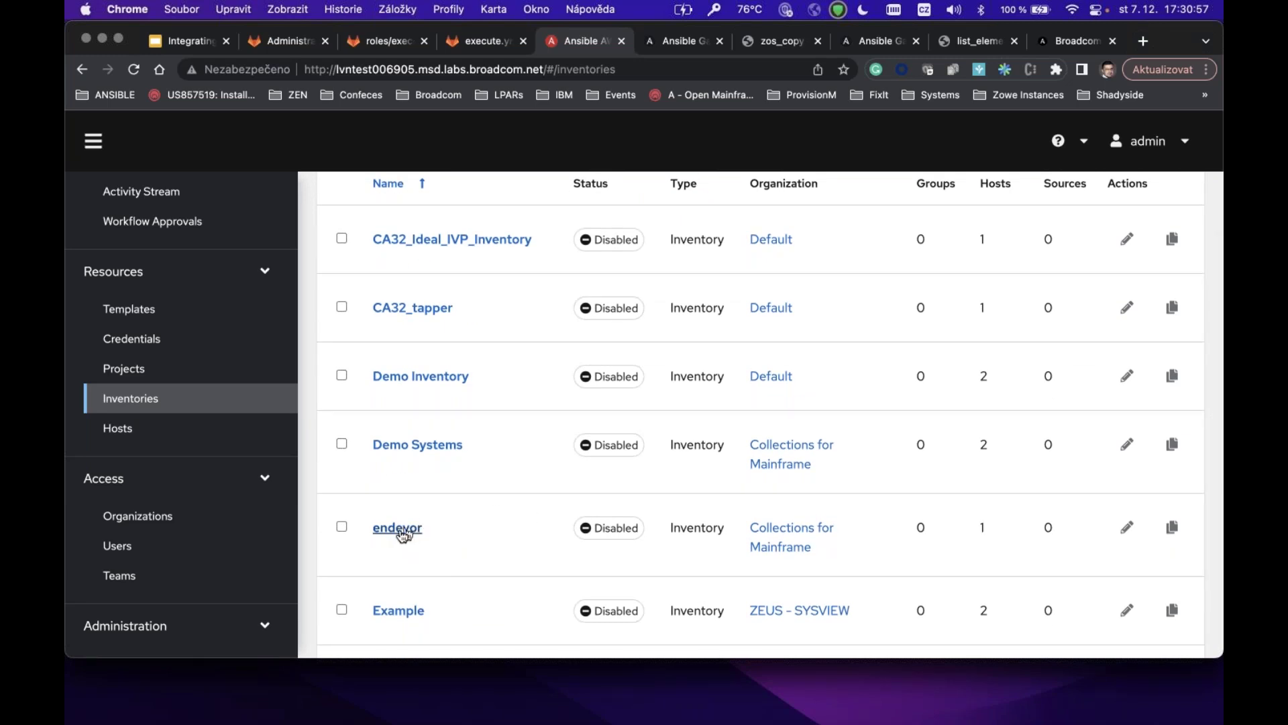
Step: Inspect the ca32 host's YAML Endevor variables in the endevor inventory, then return to its Hosts tab
left_click(401, 530)
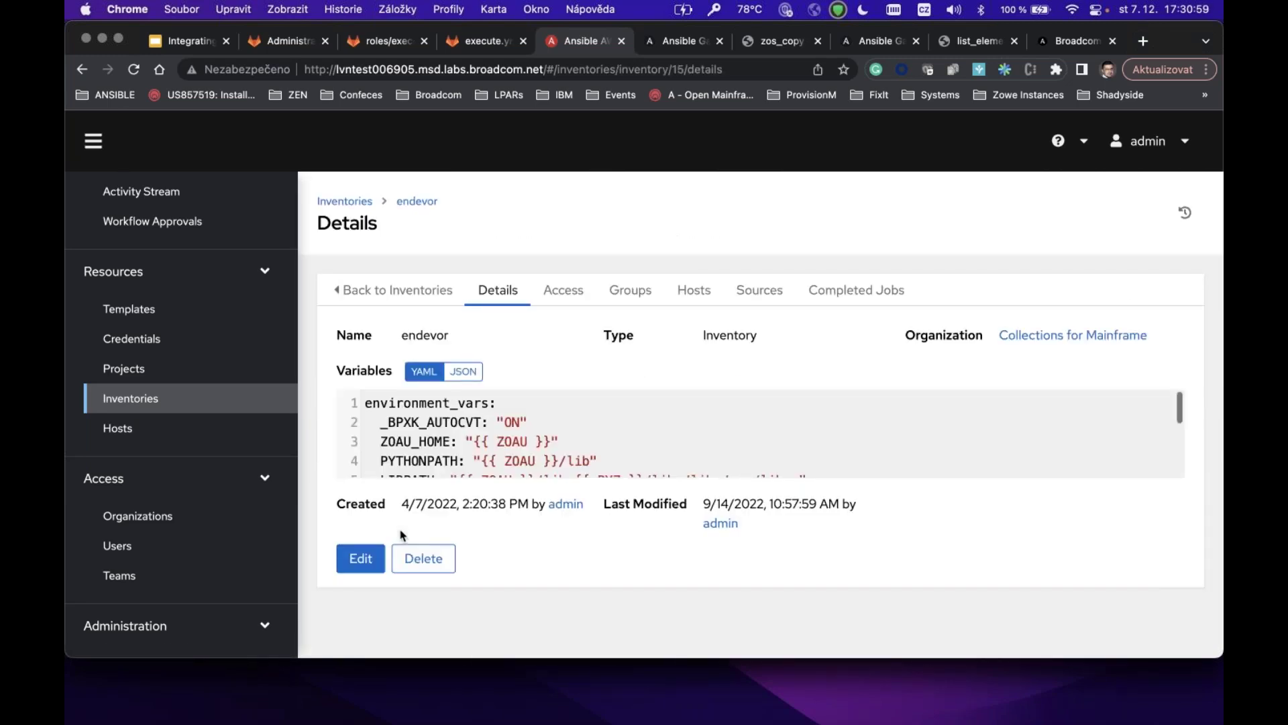
left_click(691, 292)
left_click(387, 395)
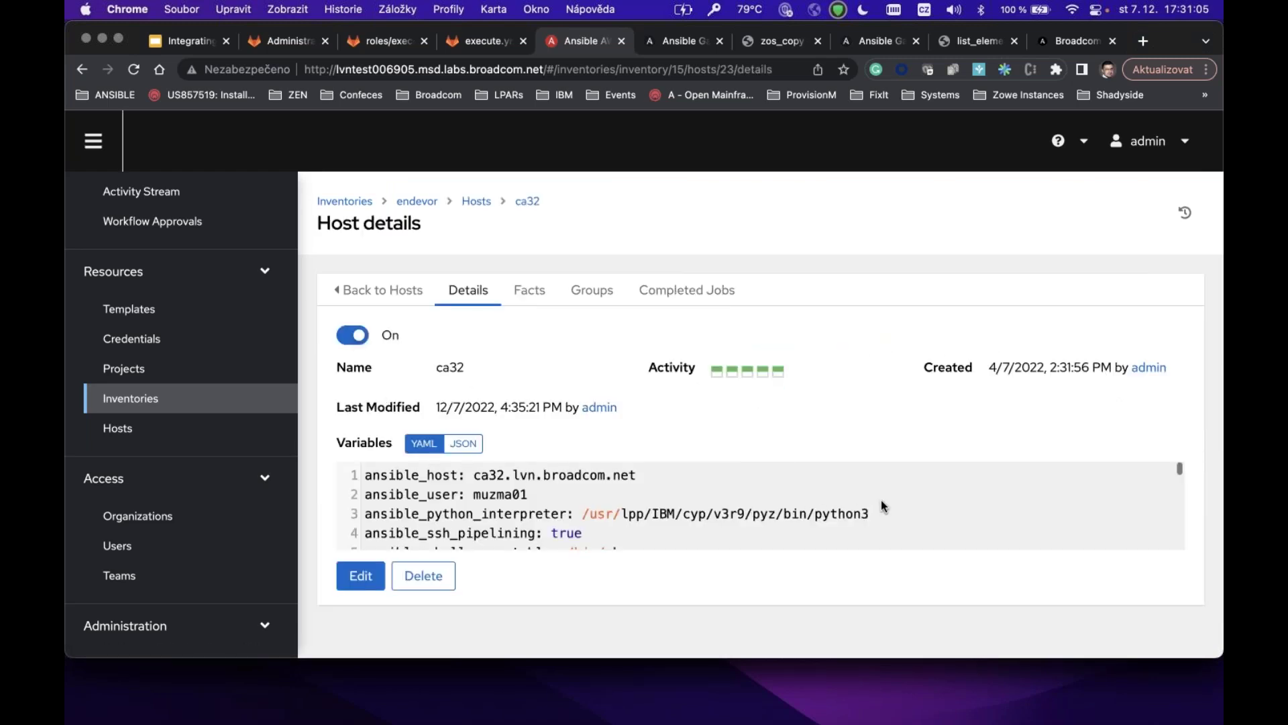
scroll(945, 530, "down", 5)
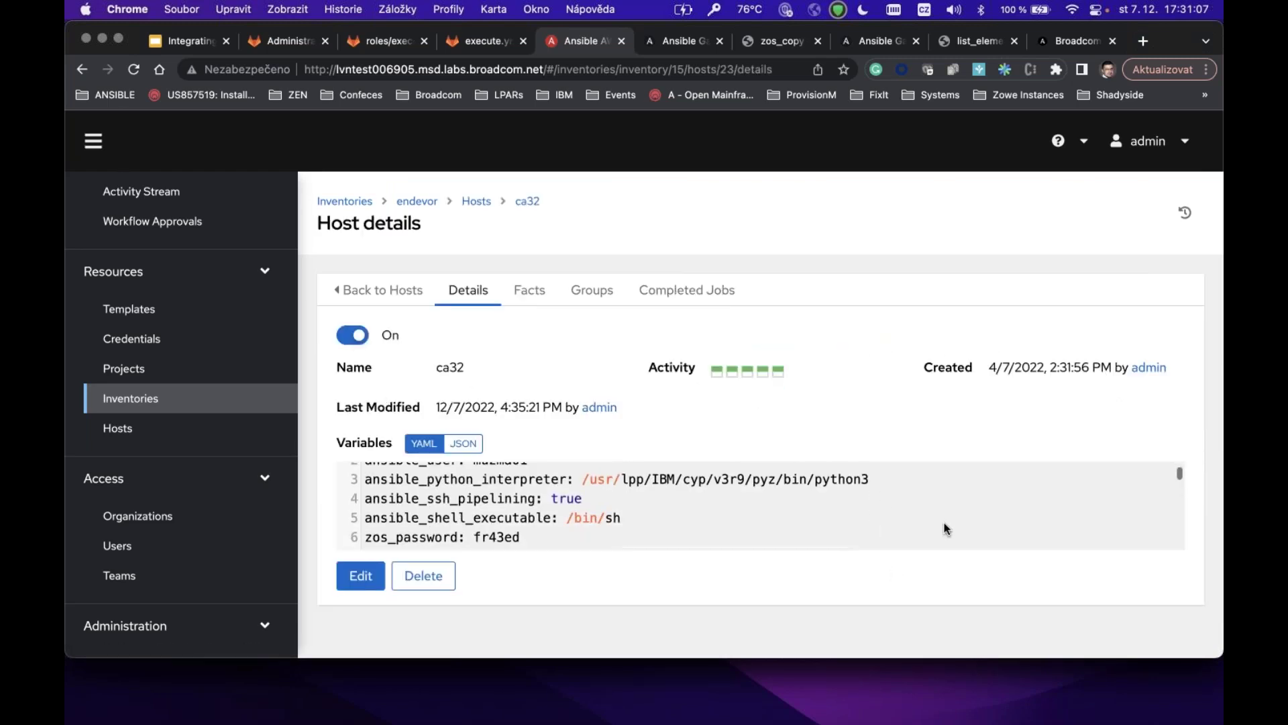
scroll(946, 530, "down", 5)
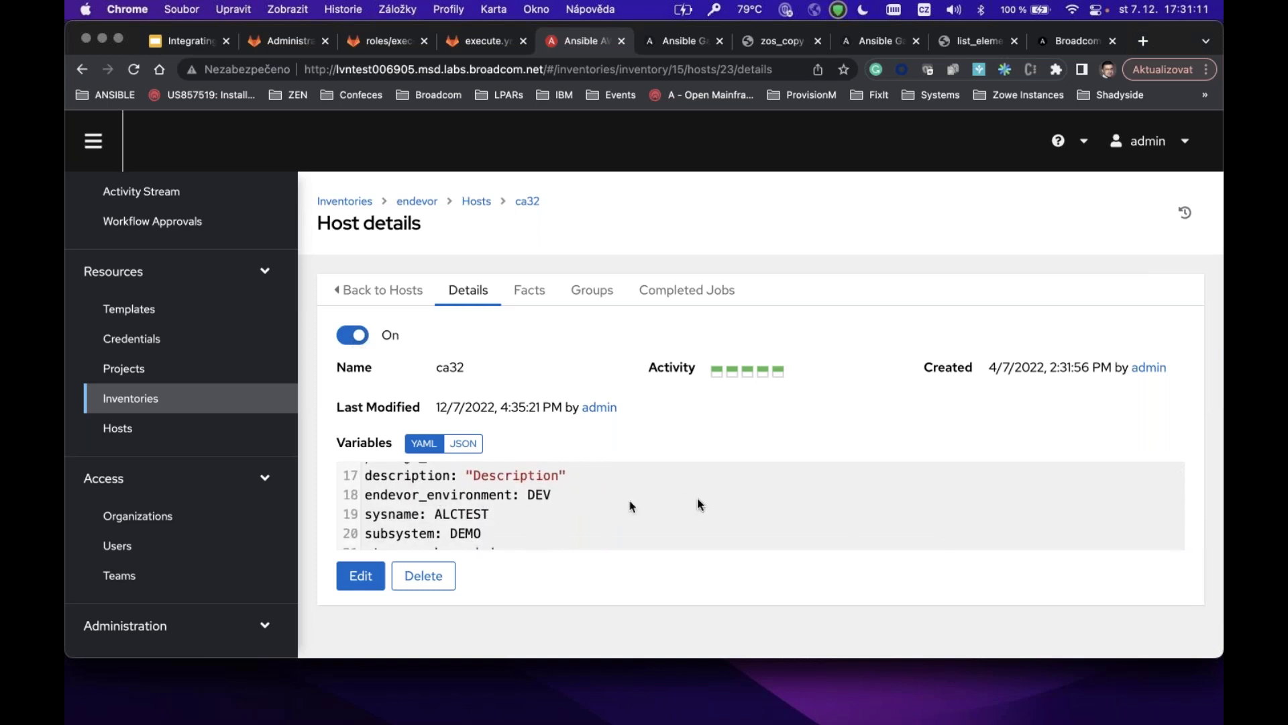
scroll(698, 505, "down", 3)
scroll(699, 505, "down", 2)
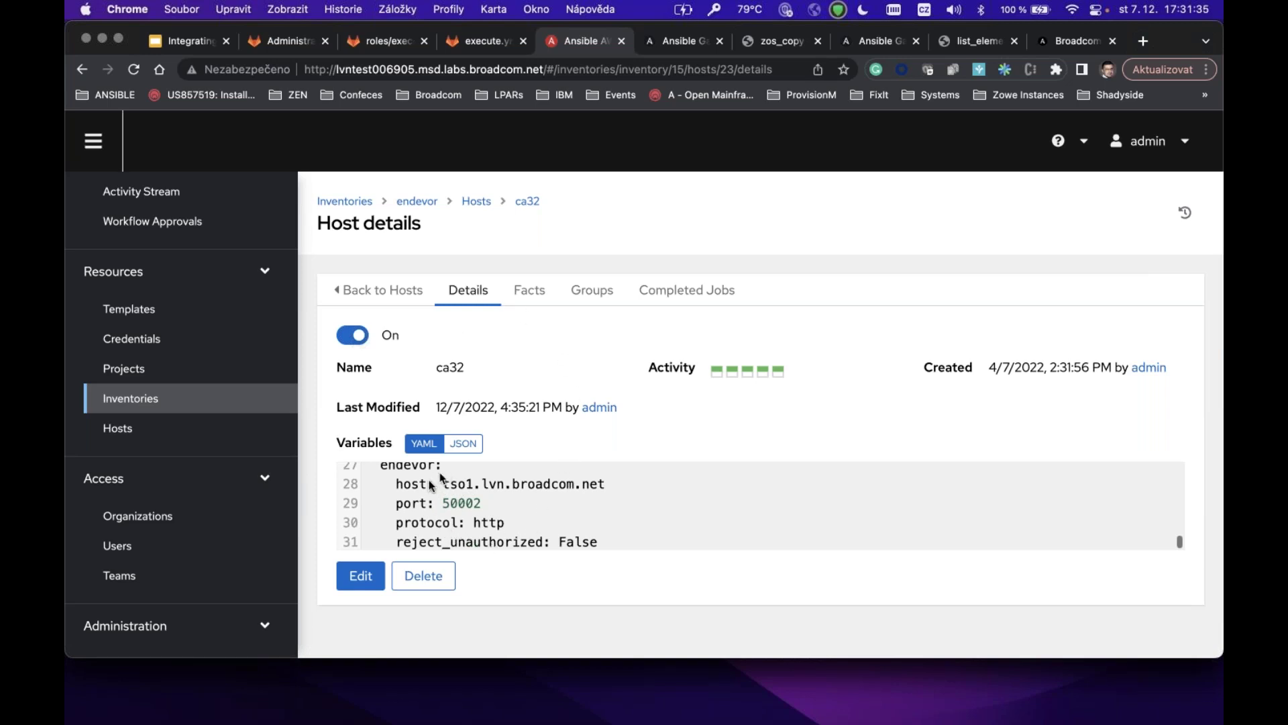
left_click(372, 292)
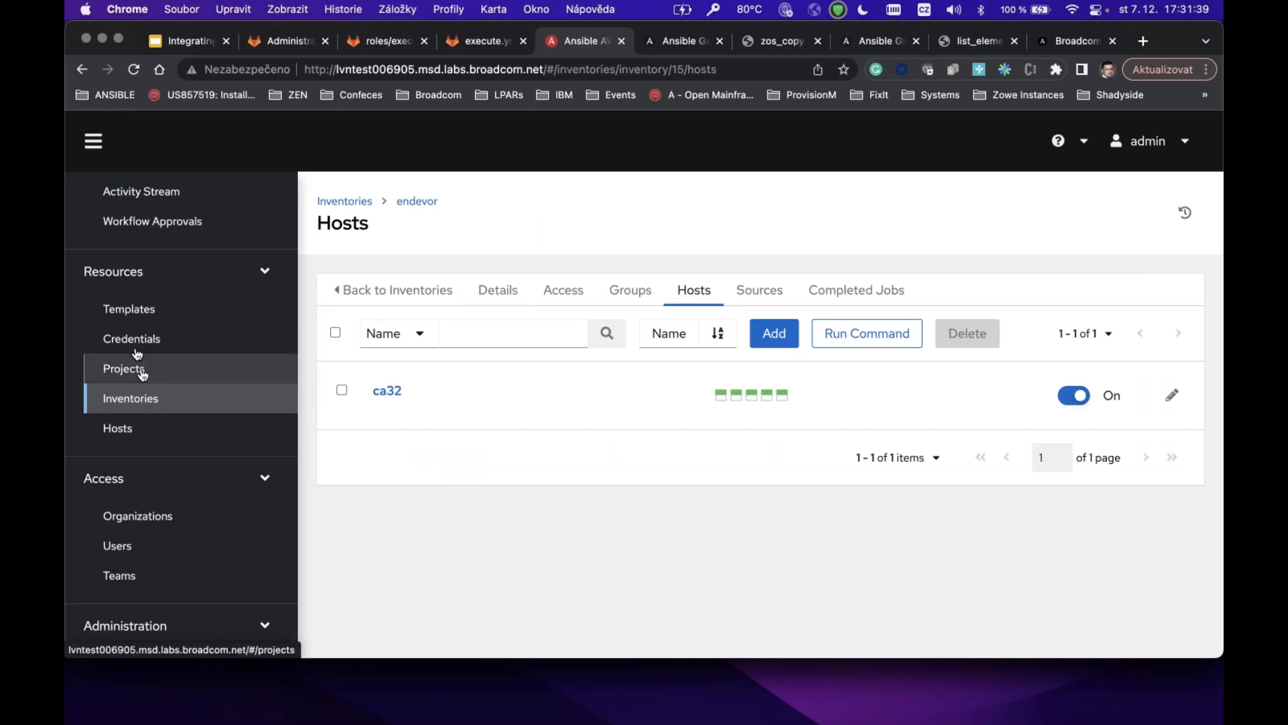
Step: Browse the global Hosts list, noting mvsde12 hosts on and mvsde15, mvsde16 off
left_click(120, 429)
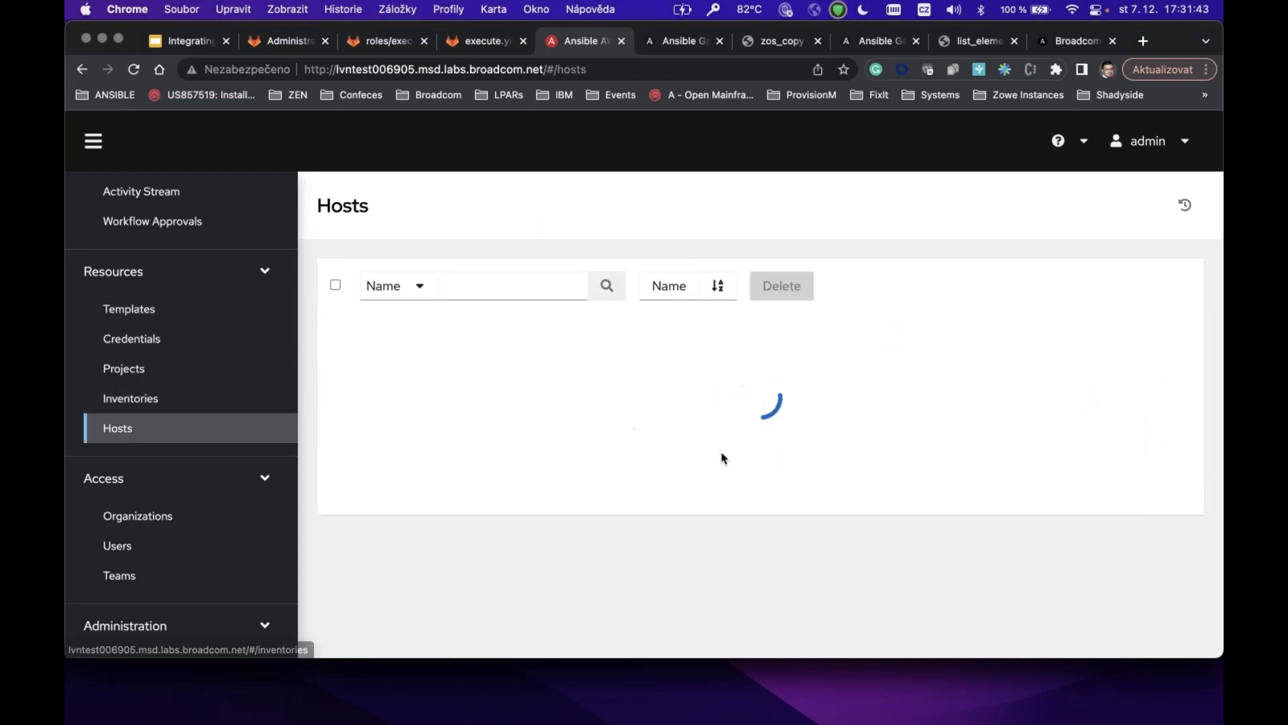
scroll(621, 563, "down", 6)
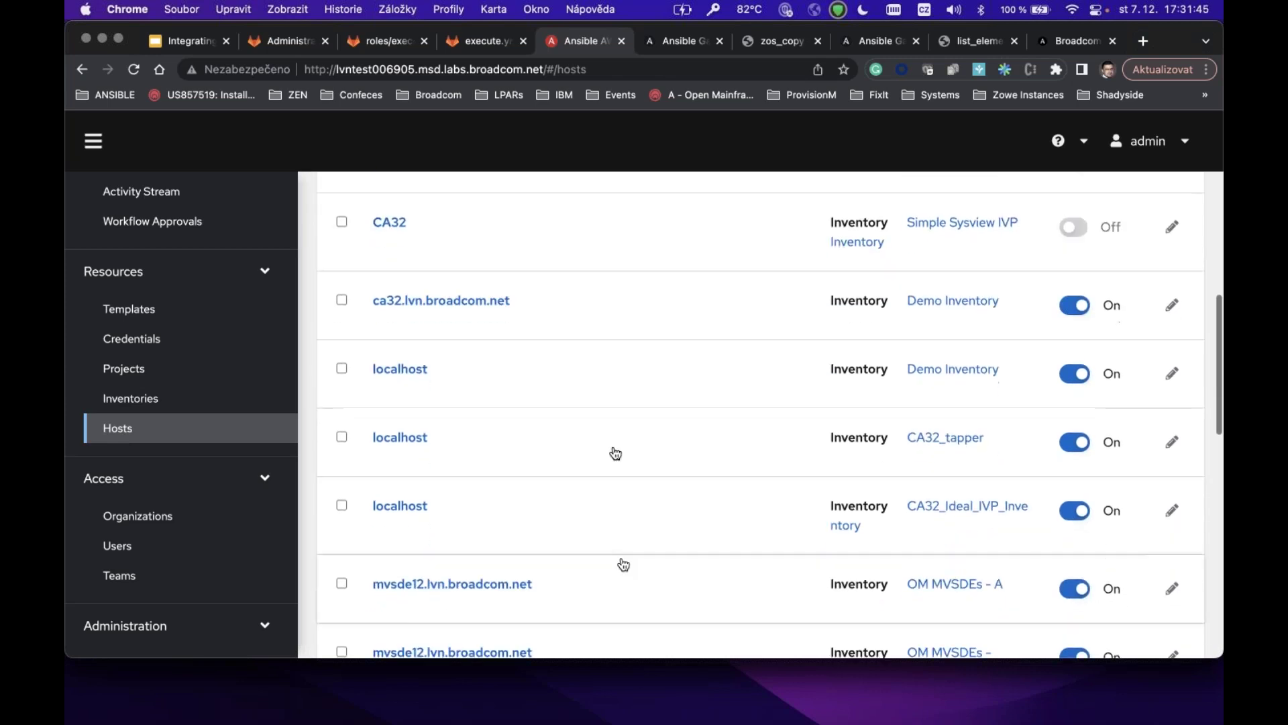
scroll(617, 413, "down", 4)
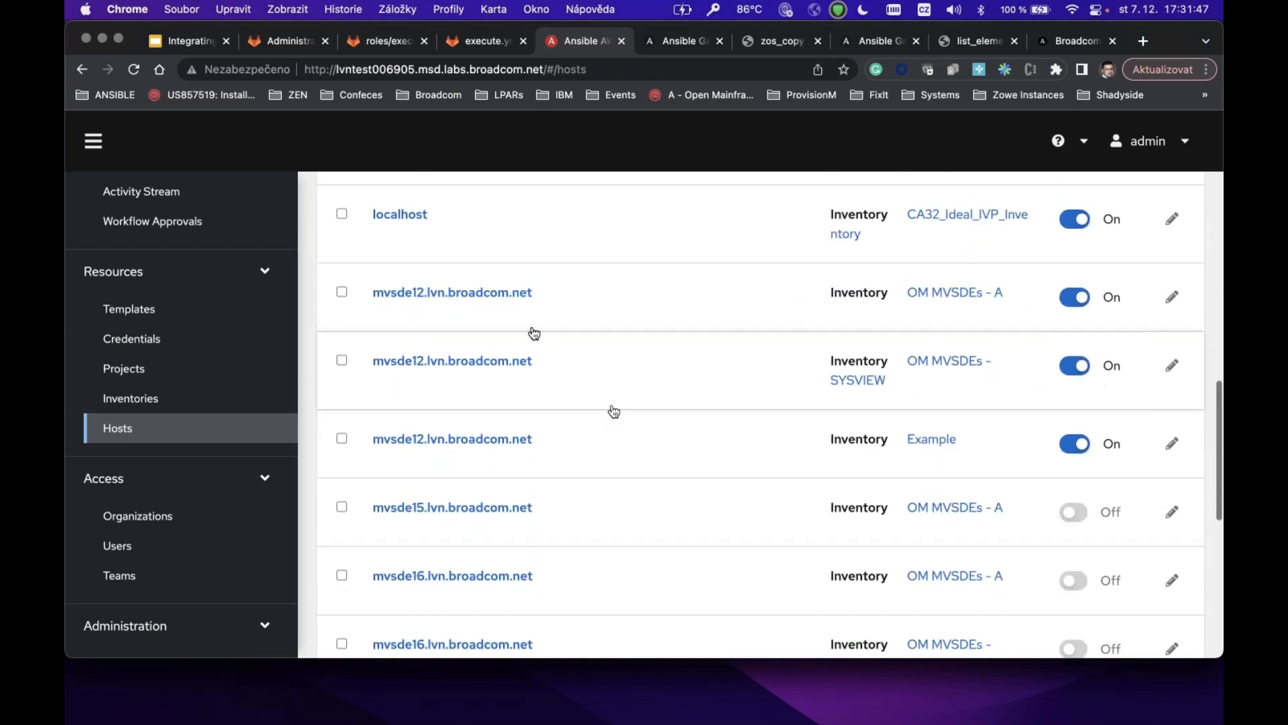
scroll(684, 543, "down", 1)
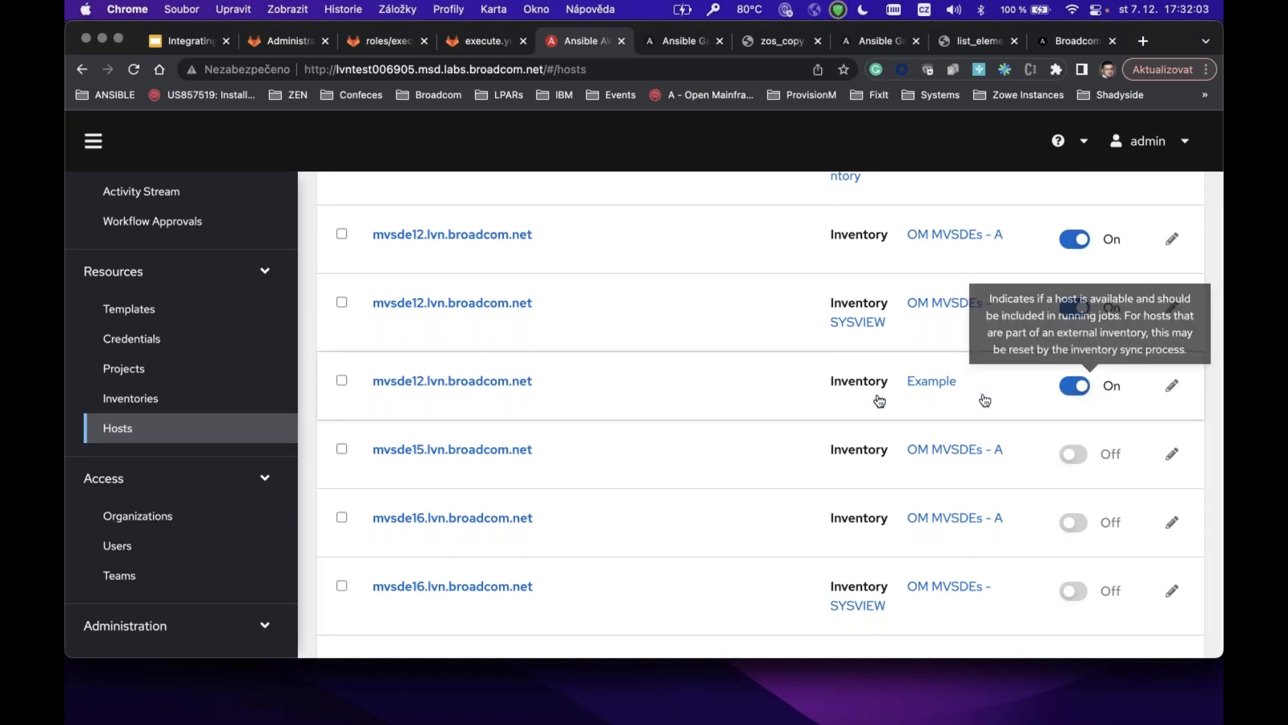
Step: Open the 00. Endevor - Execute Package job template from the Templates list
left_click(144, 316)
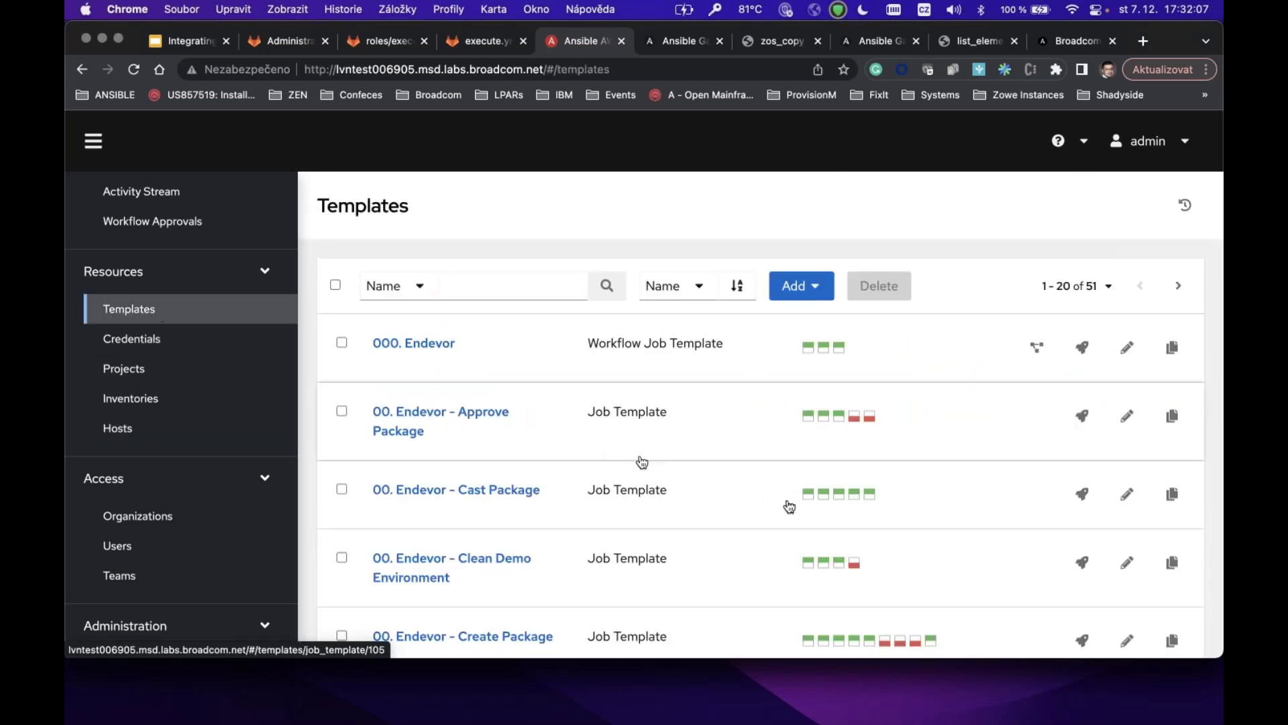
scroll(746, 462, "down", 1)
scroll(749, 463, "down", 5)
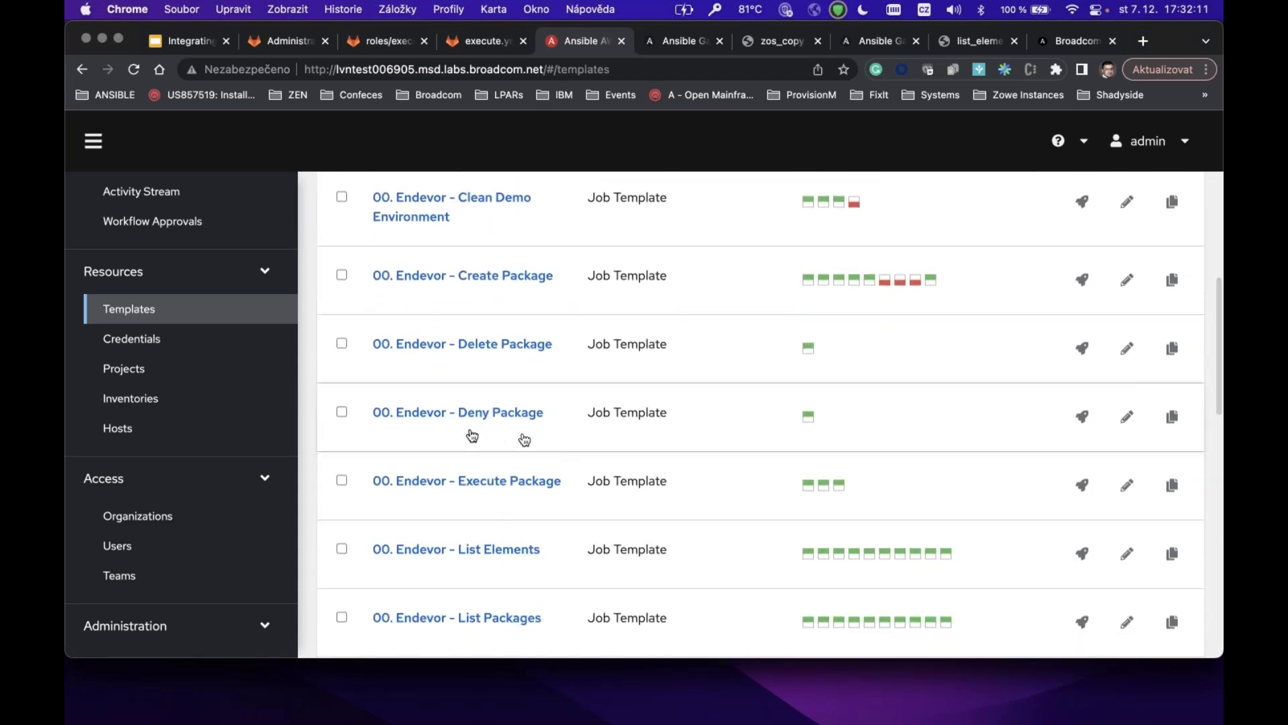
left_click(454, 488)
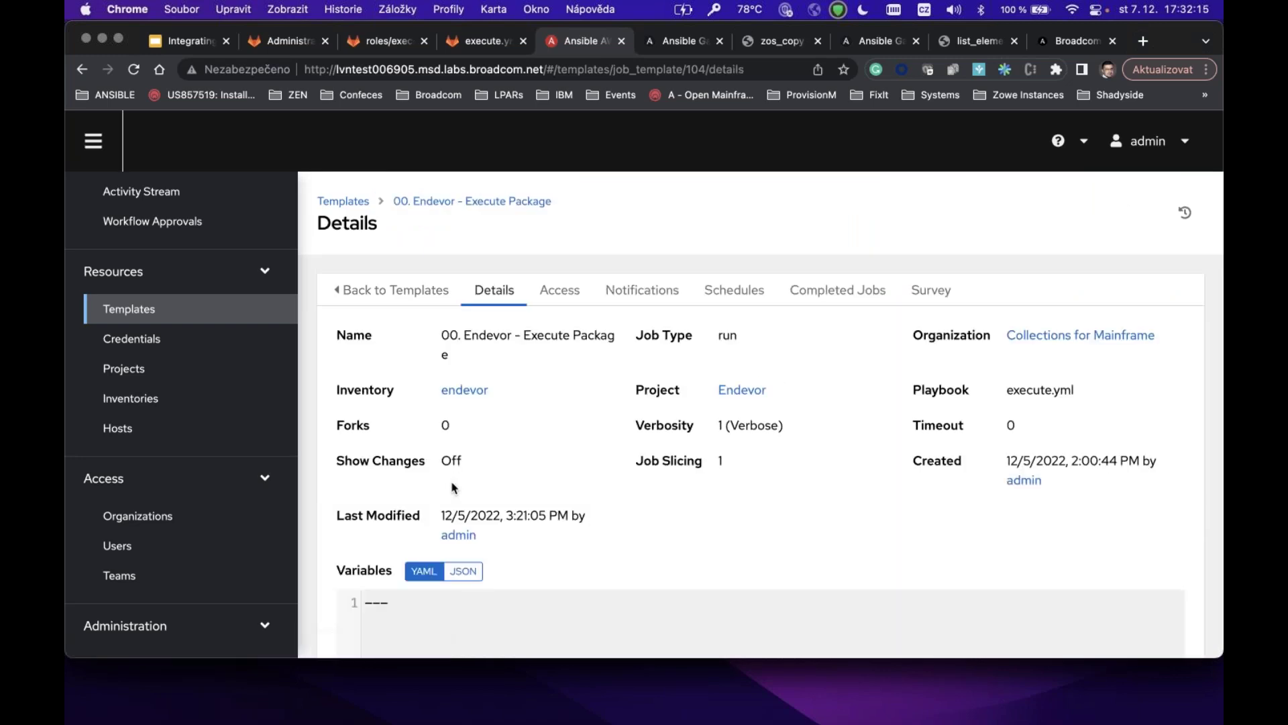
scroll(834, 540, "down", 1)
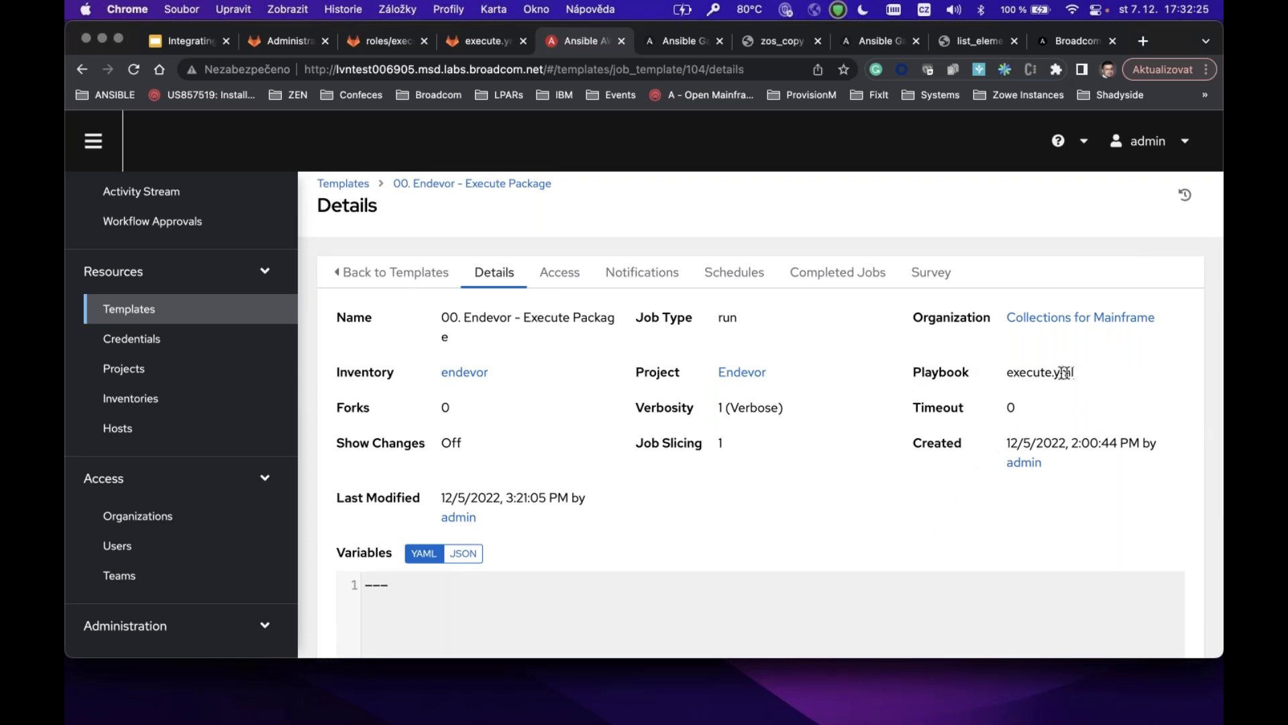
Step: View execute.yml in GitLab, then roles/execute/tasks/main.yml calling broadcom.endevor.execute_package
left_click(489, 42)
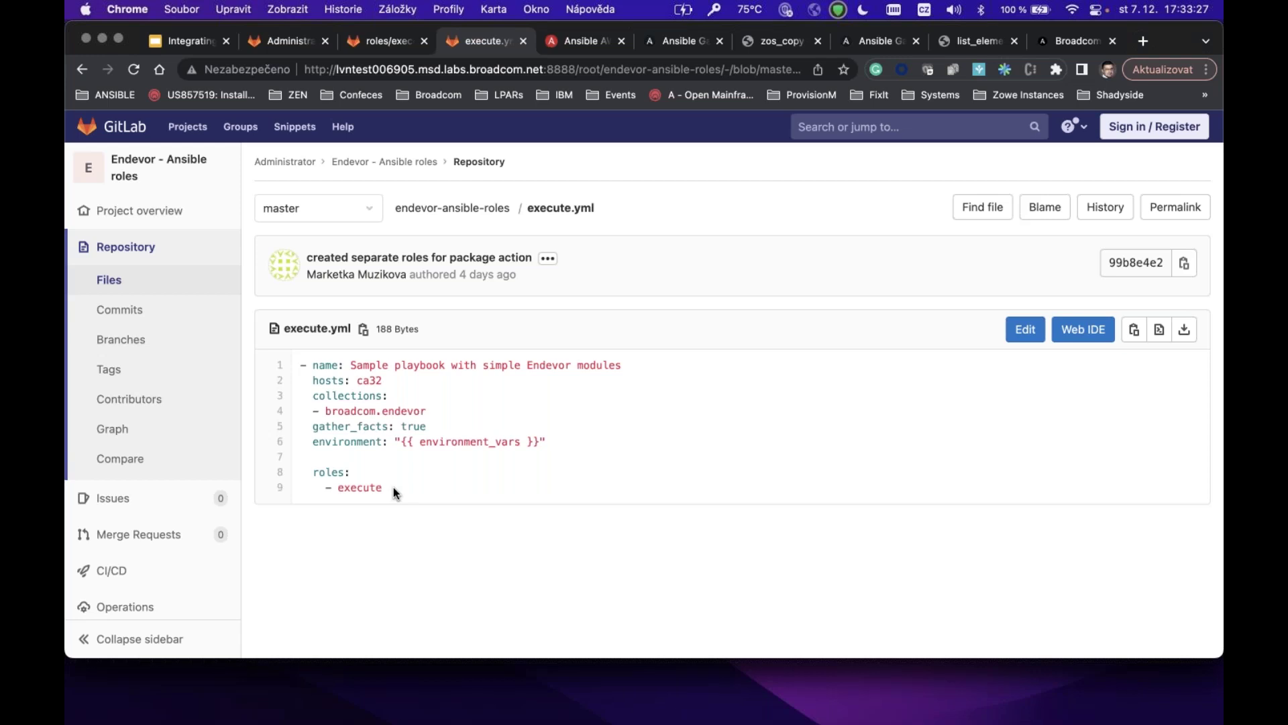
left_click(389, 42)
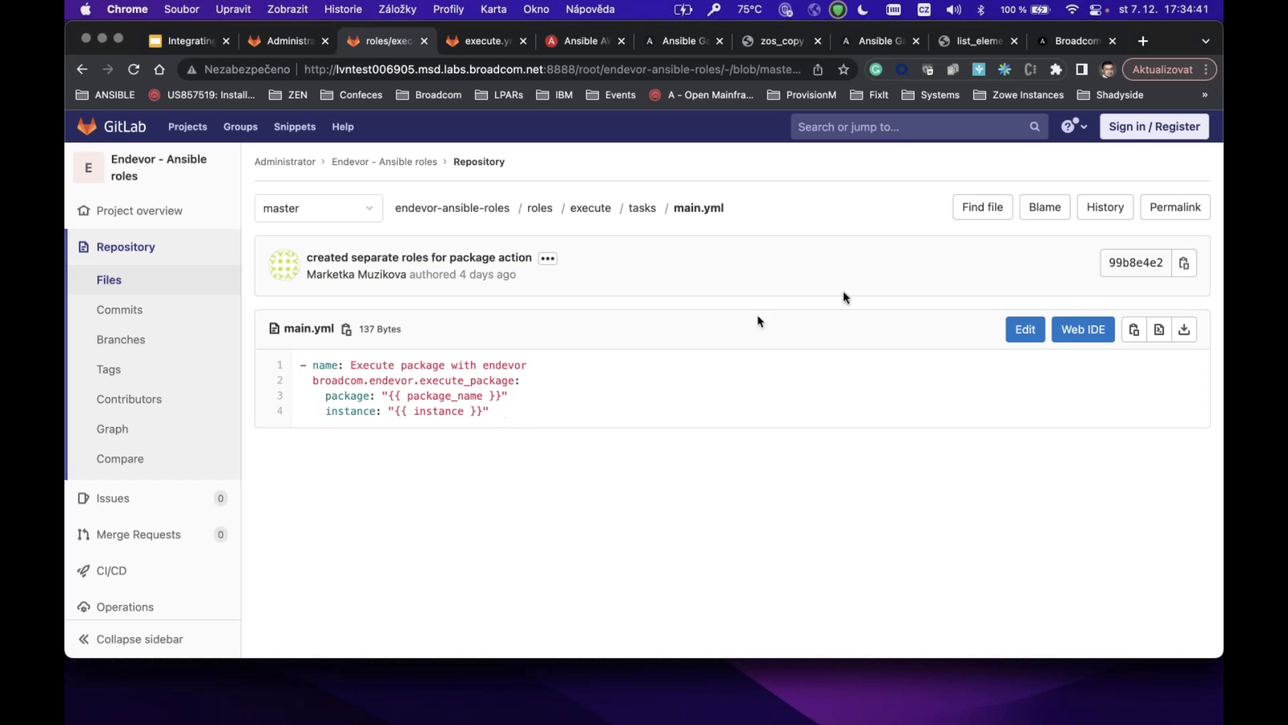
Step: Browse the list_elements module reference, briefly visiting the broadcom.endevor index and returning
left_click(977, 42)
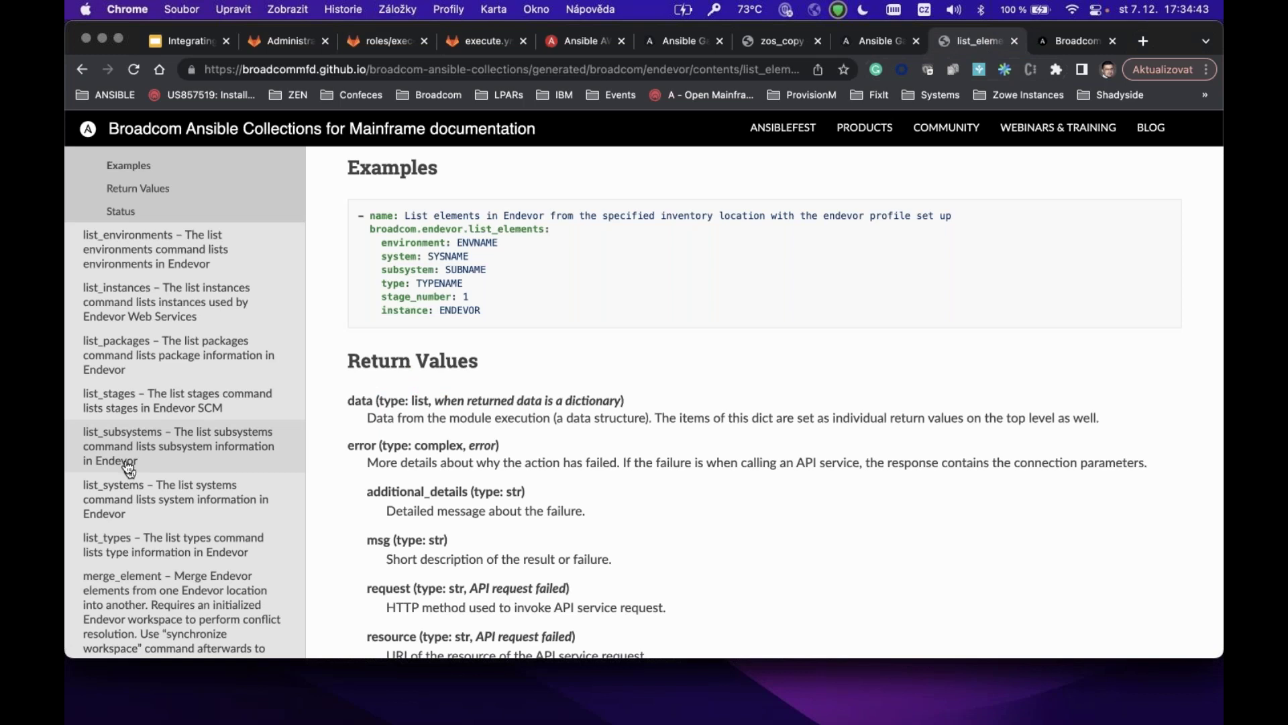
scroll(153, 395, "up", 10)
scroll(153, 396, "up", 10)
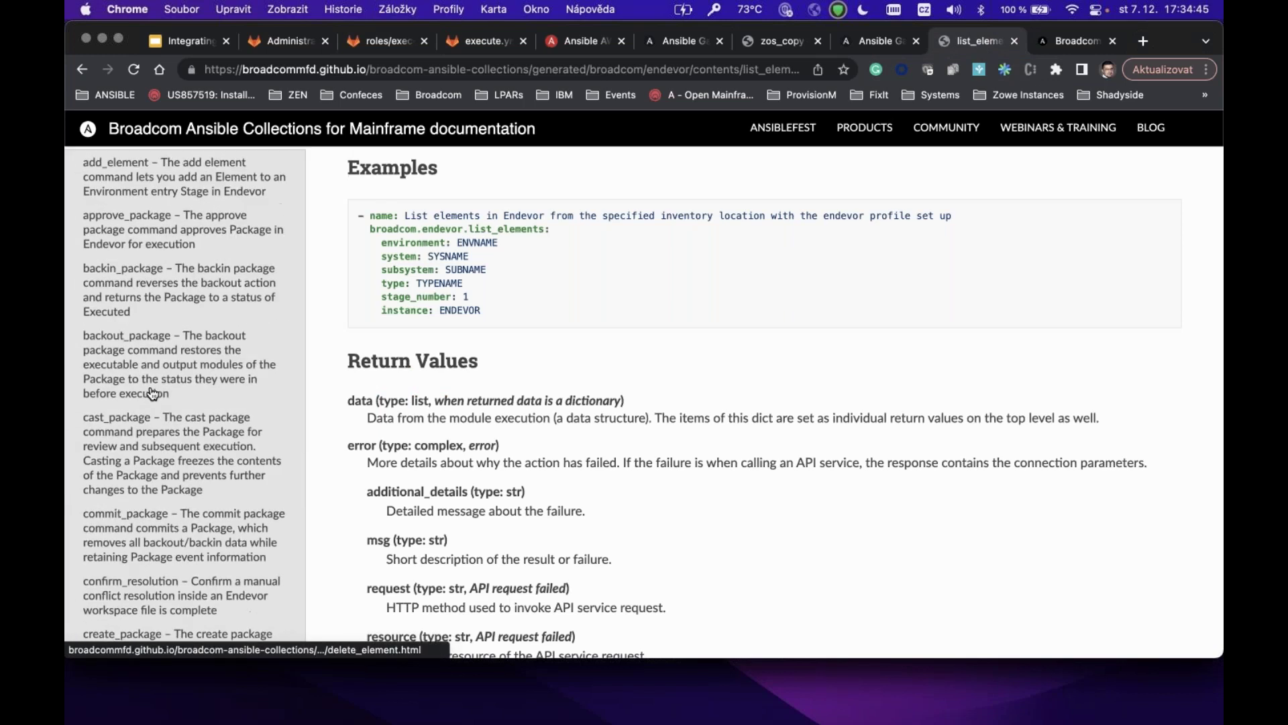
scroll(179, 317, "down", 2)
scroll(179, 317, "down", 5)
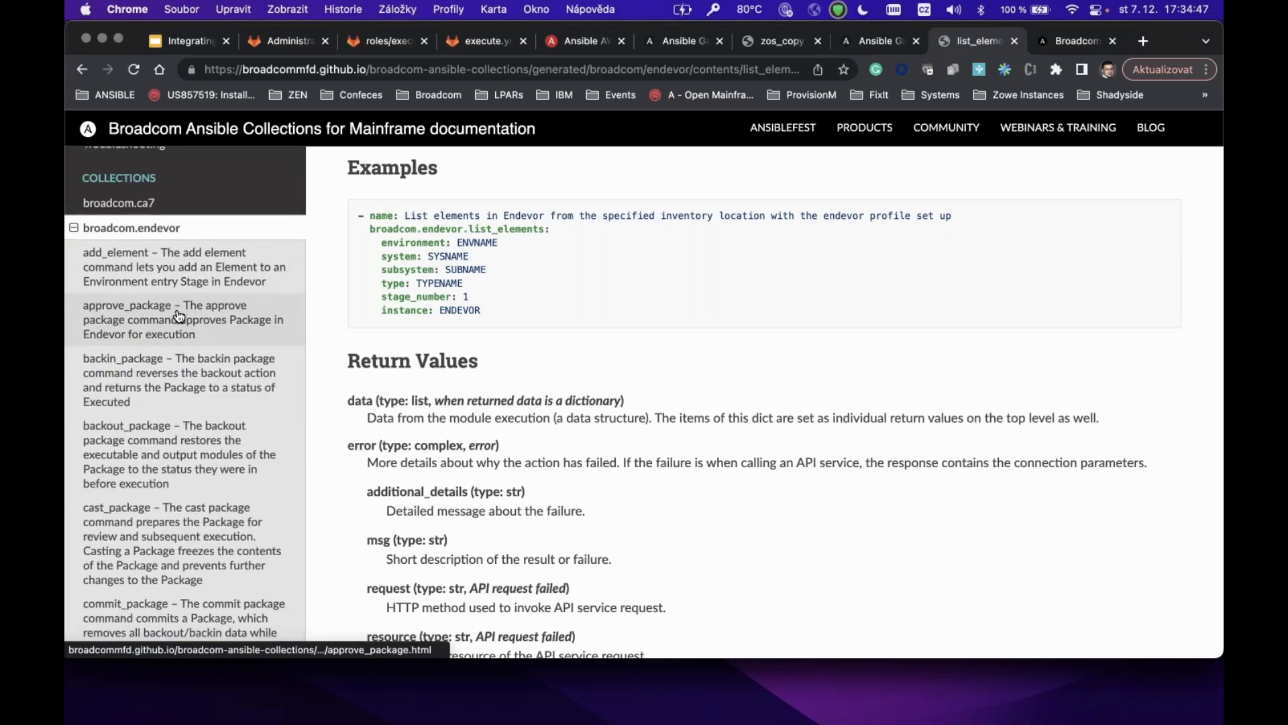
scroll(179, 317, "up", 10)
scroll(591, 447, "up", 15)
scroll(591, 447, "down", 5)
scroll(591, 447, "up", 15)
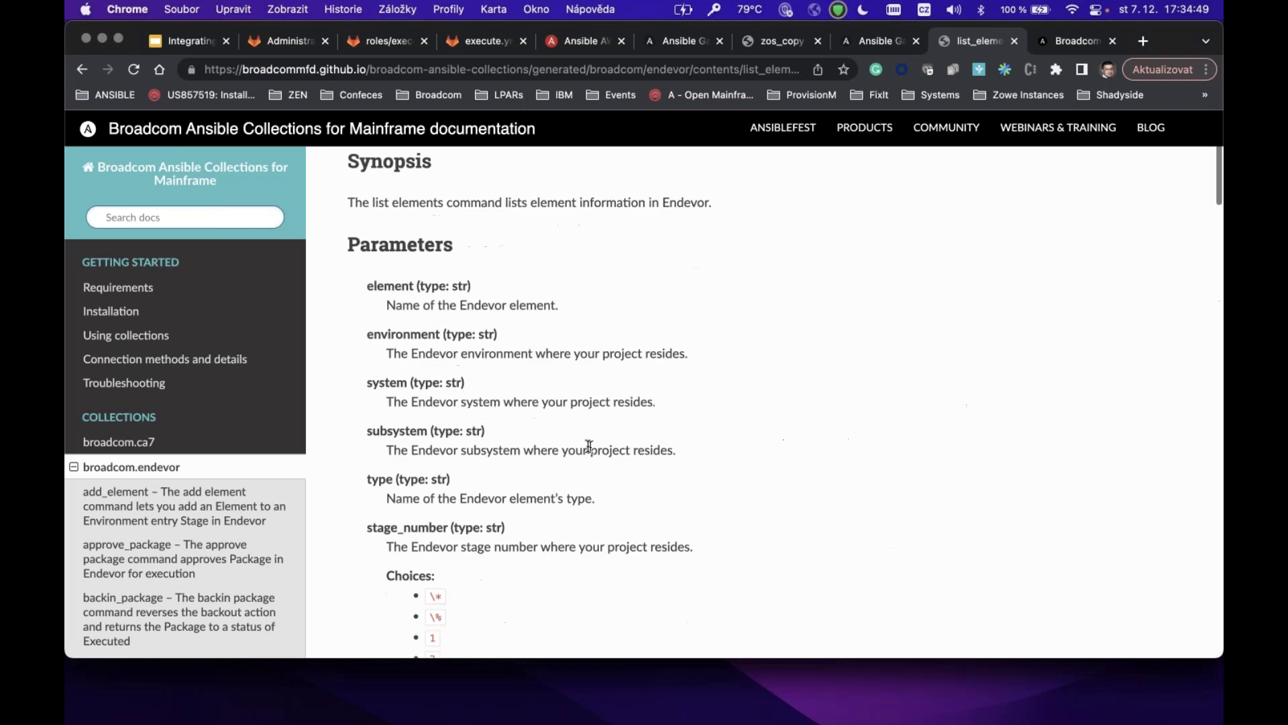
scroll(661, 274, "down", 2)
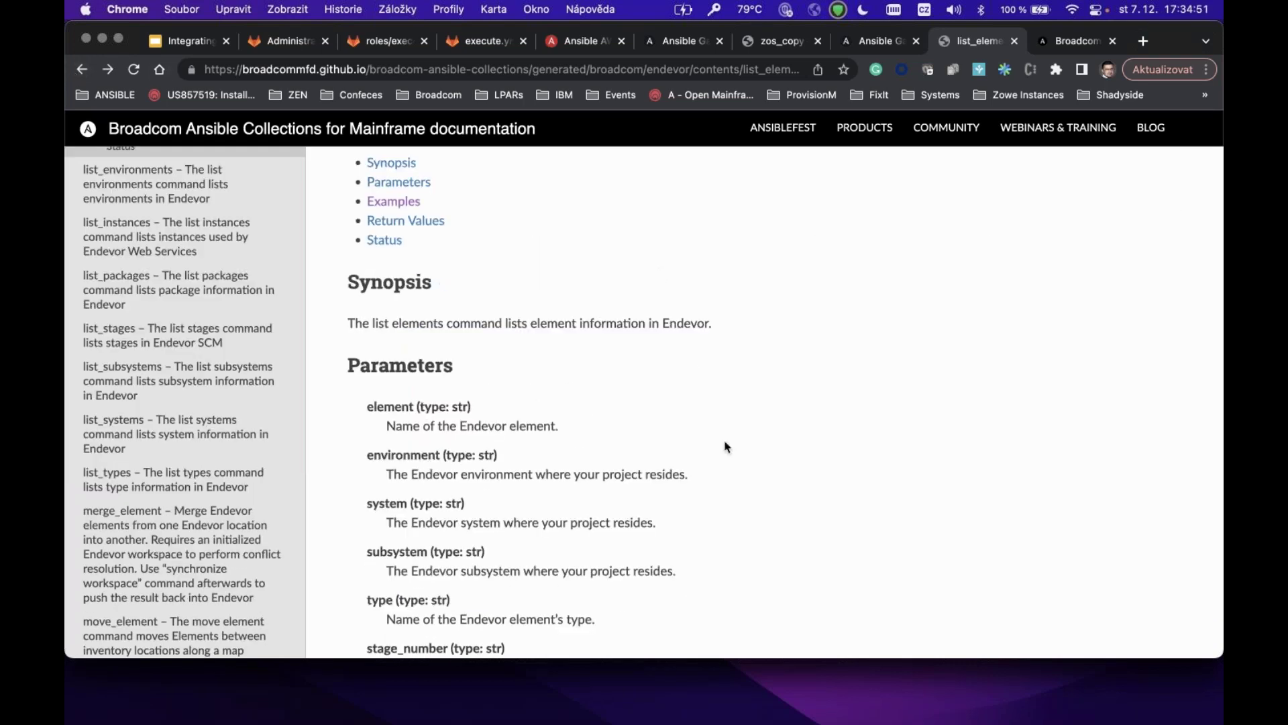
scroll(723, 440, "up", 3)
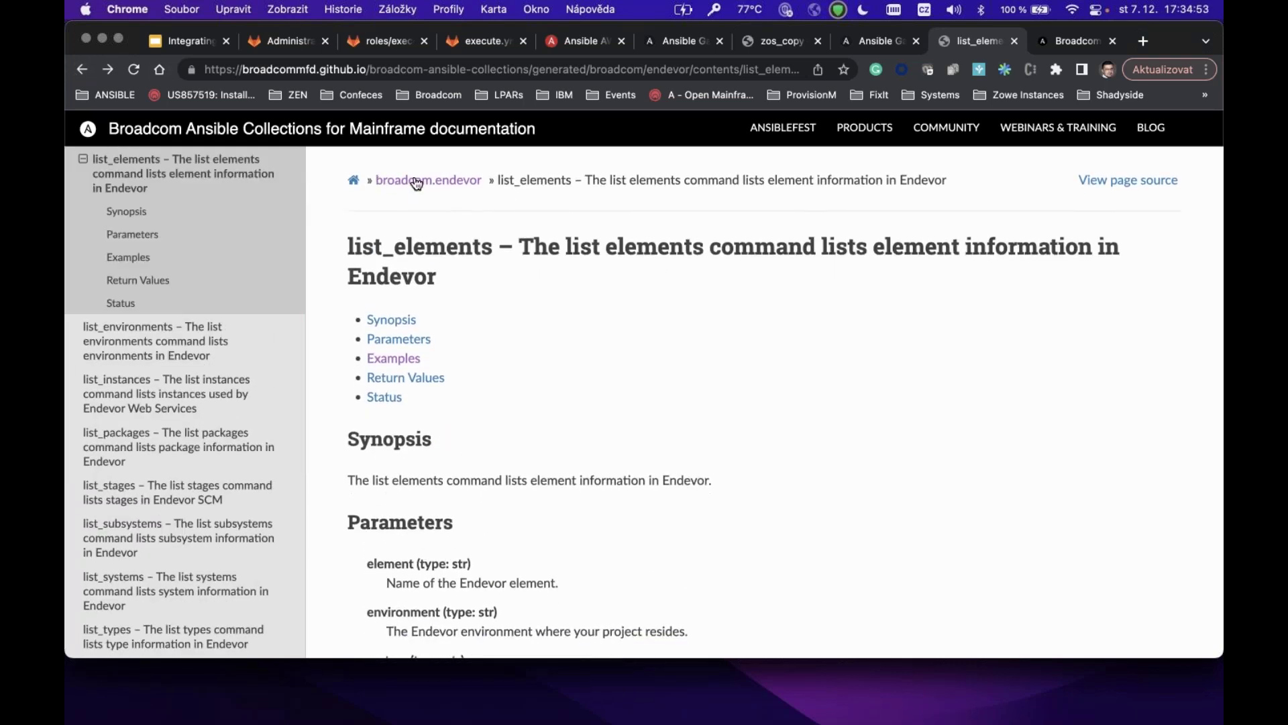
left_click(418, 180)
left_click(81, 69)
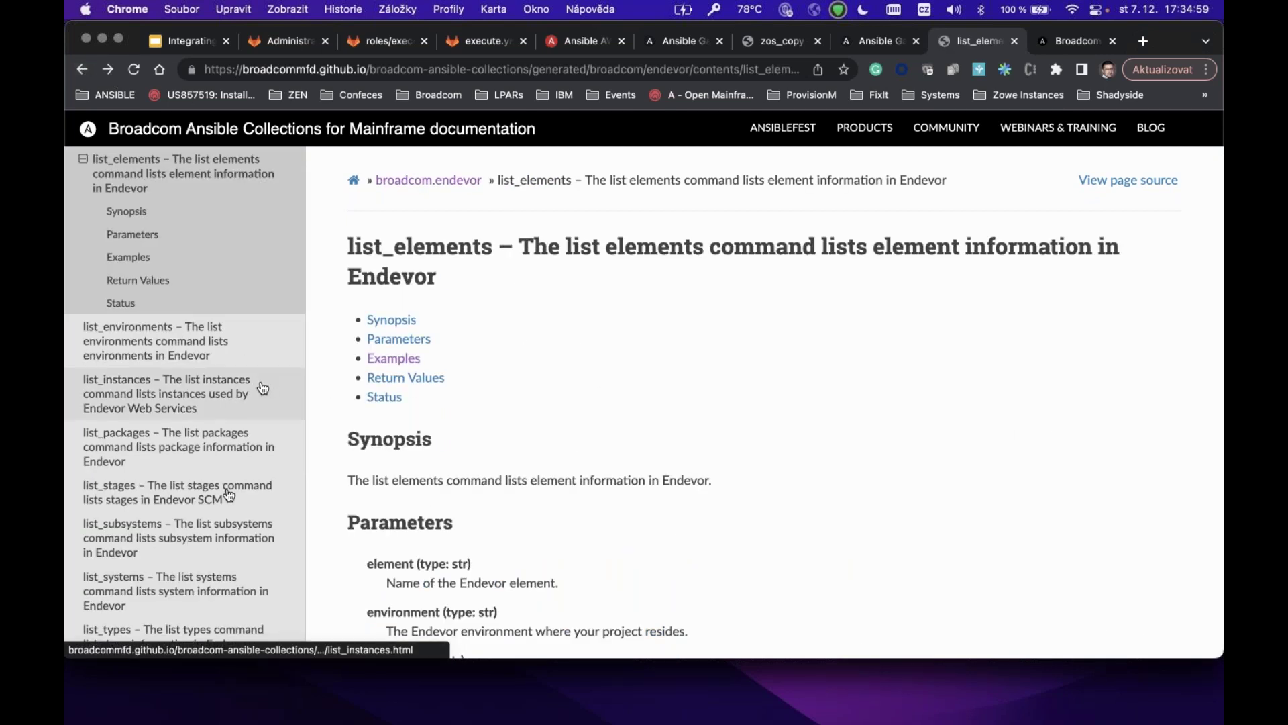
scroll(205, 494, "down", 10)
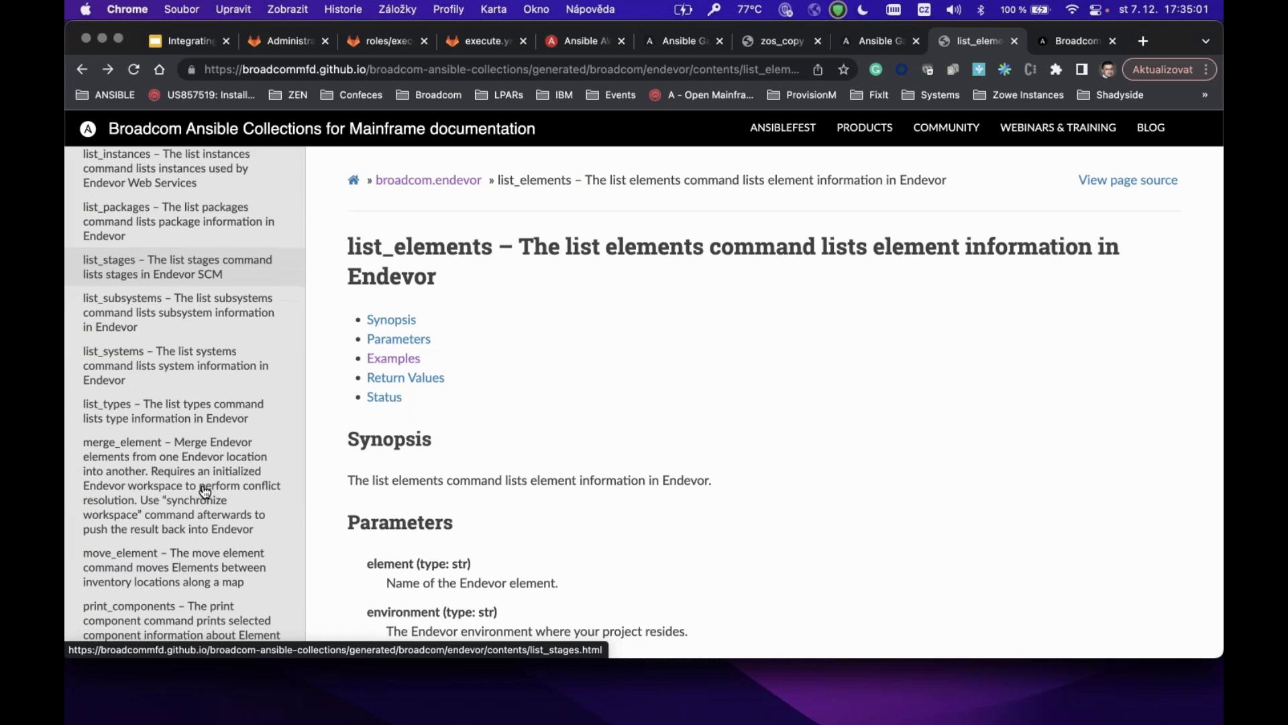
Step: Read through the merge_element module reference page, then switch over to Slack
left_click(166, 398)
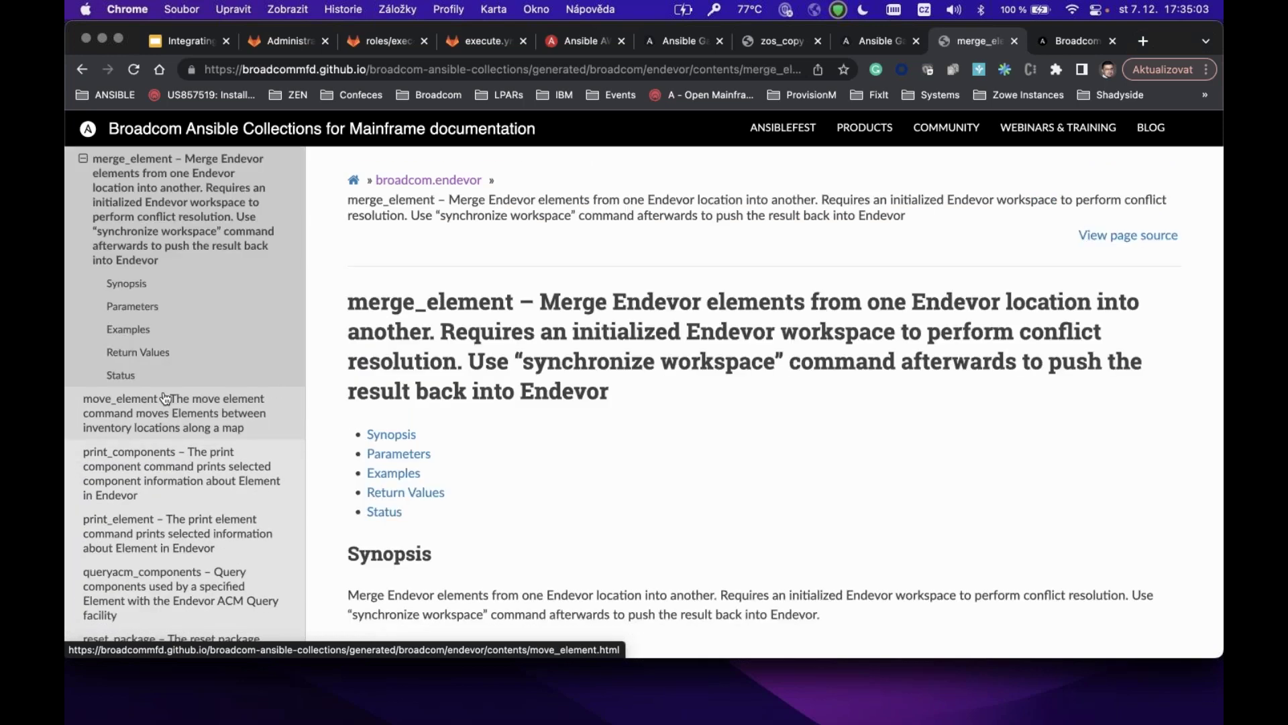
scroll(812, 519, "down", 2)
scroll(813, 520, "down", 1)
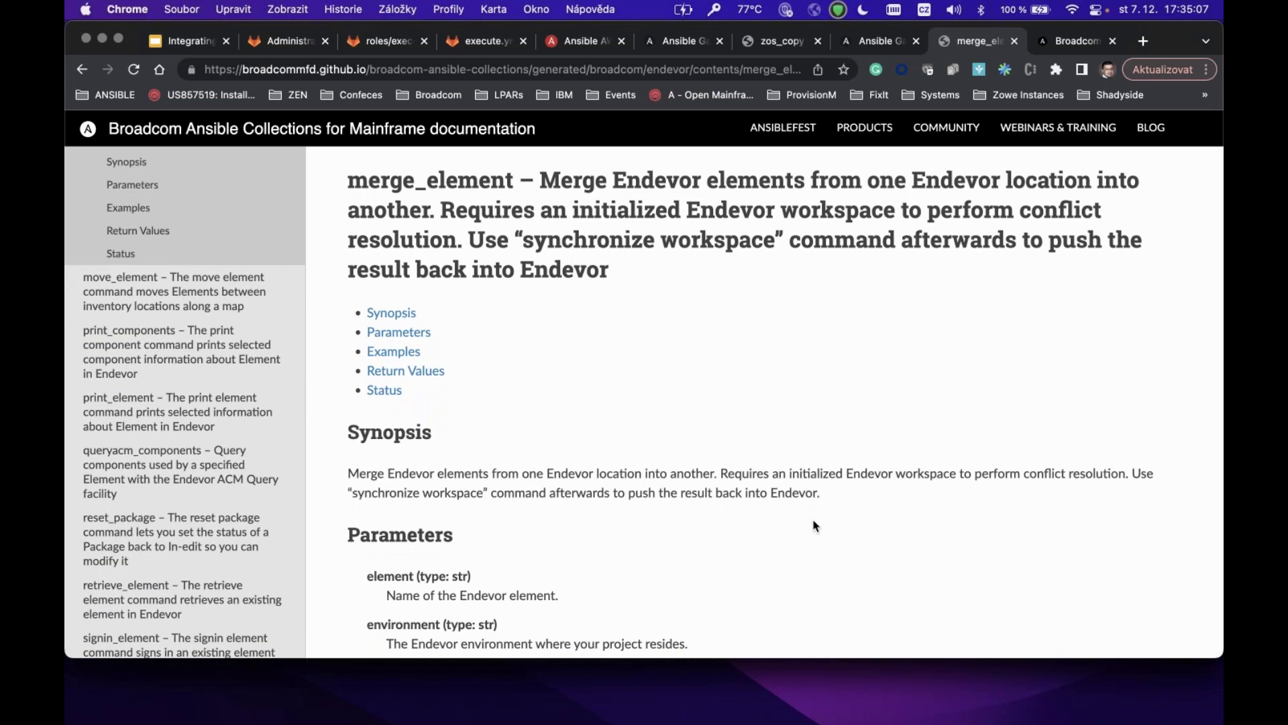
scroll(816, 525, "up", 2)
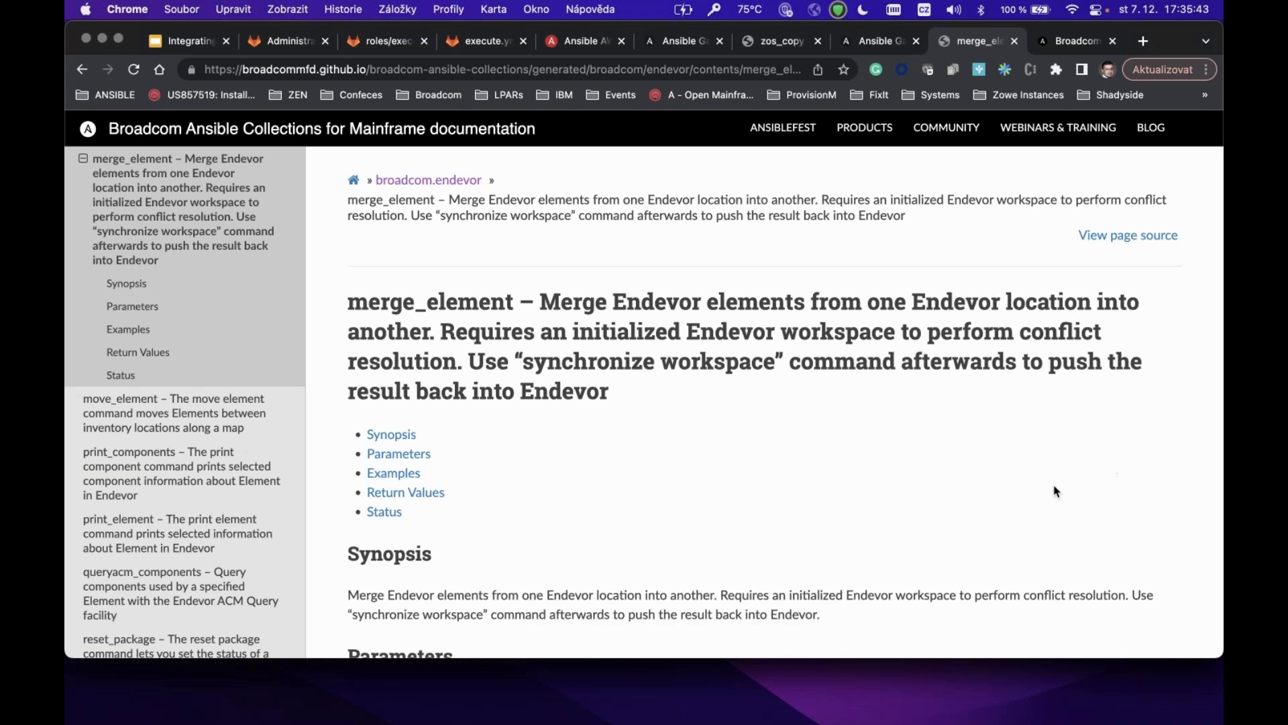
key("super+Tab")
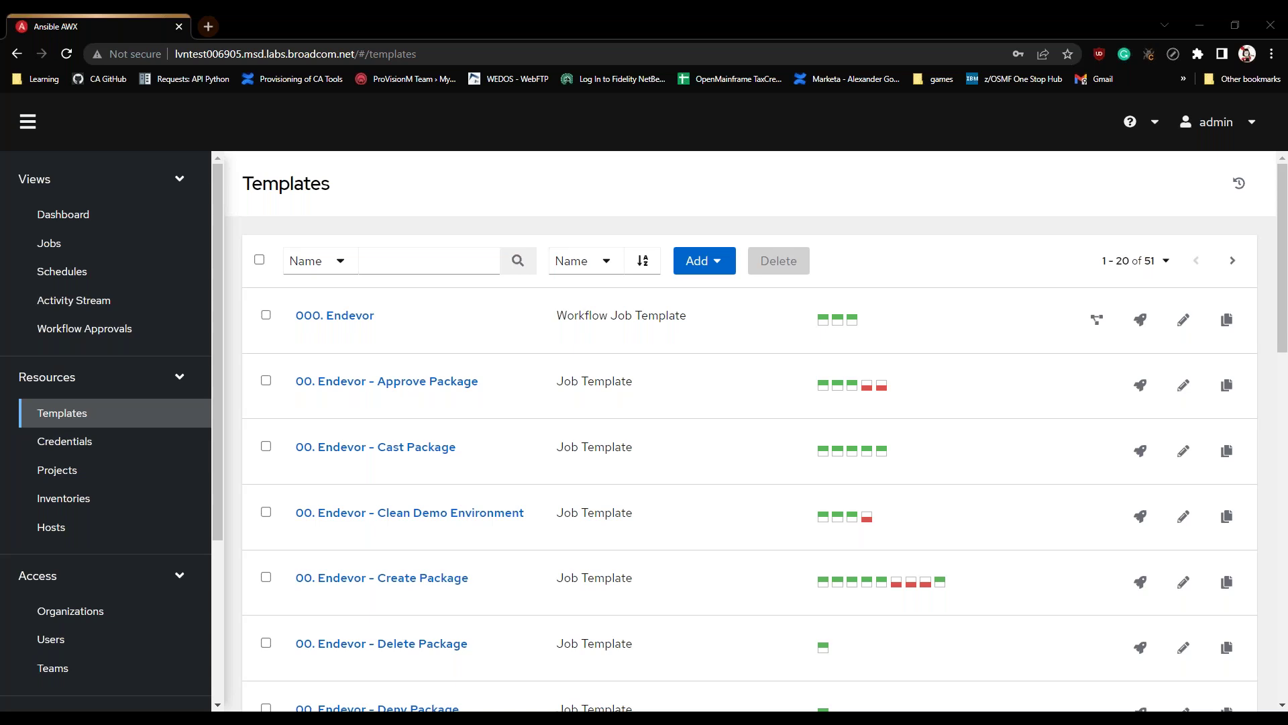
Step: Return to the AWX browser and open the 000. Endevor workflow template's details
key("alt+Tab")
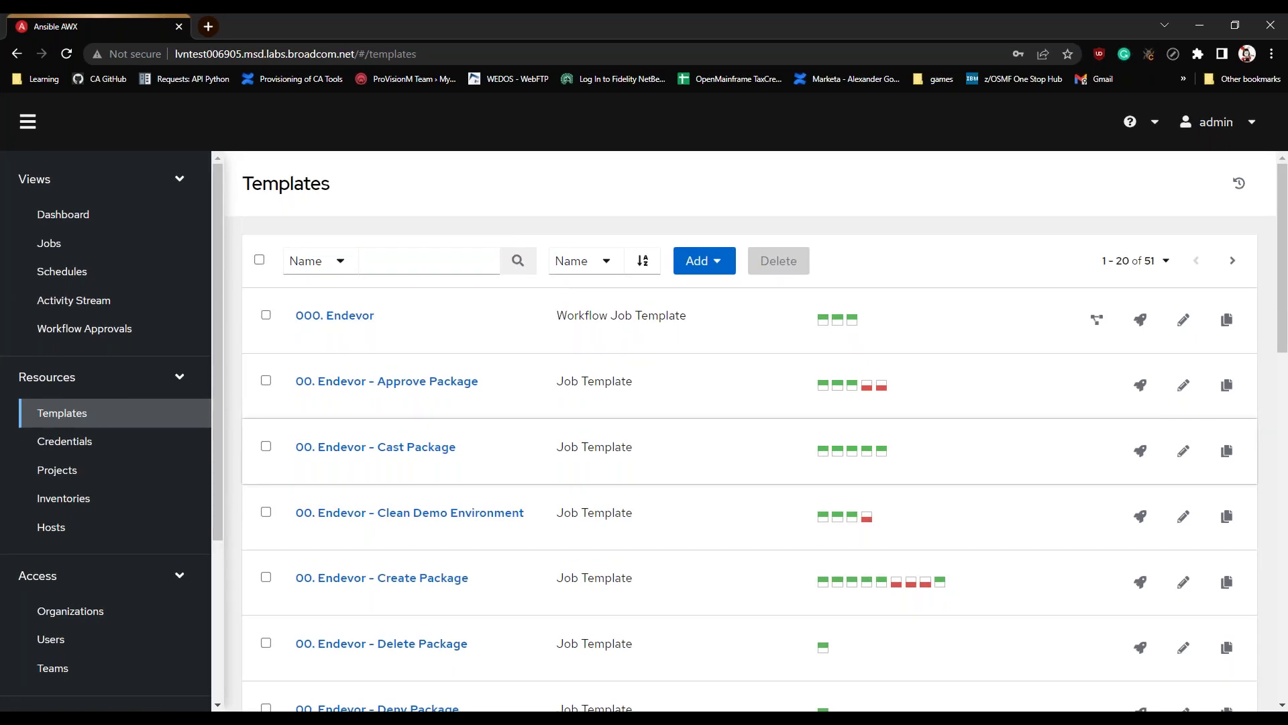
left_click(359, 322)
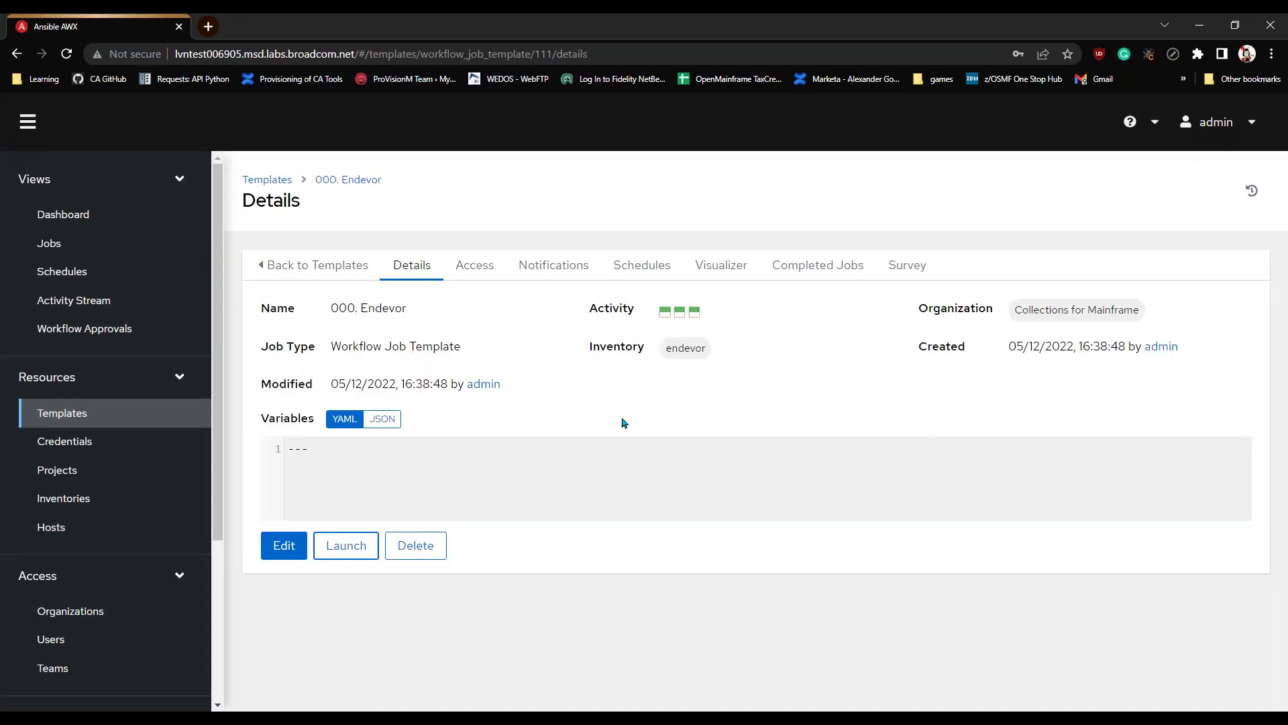
Step: Launch the 000. Endevor workflow and let its 12-node graph run through List Elements
left_click(665, 311)
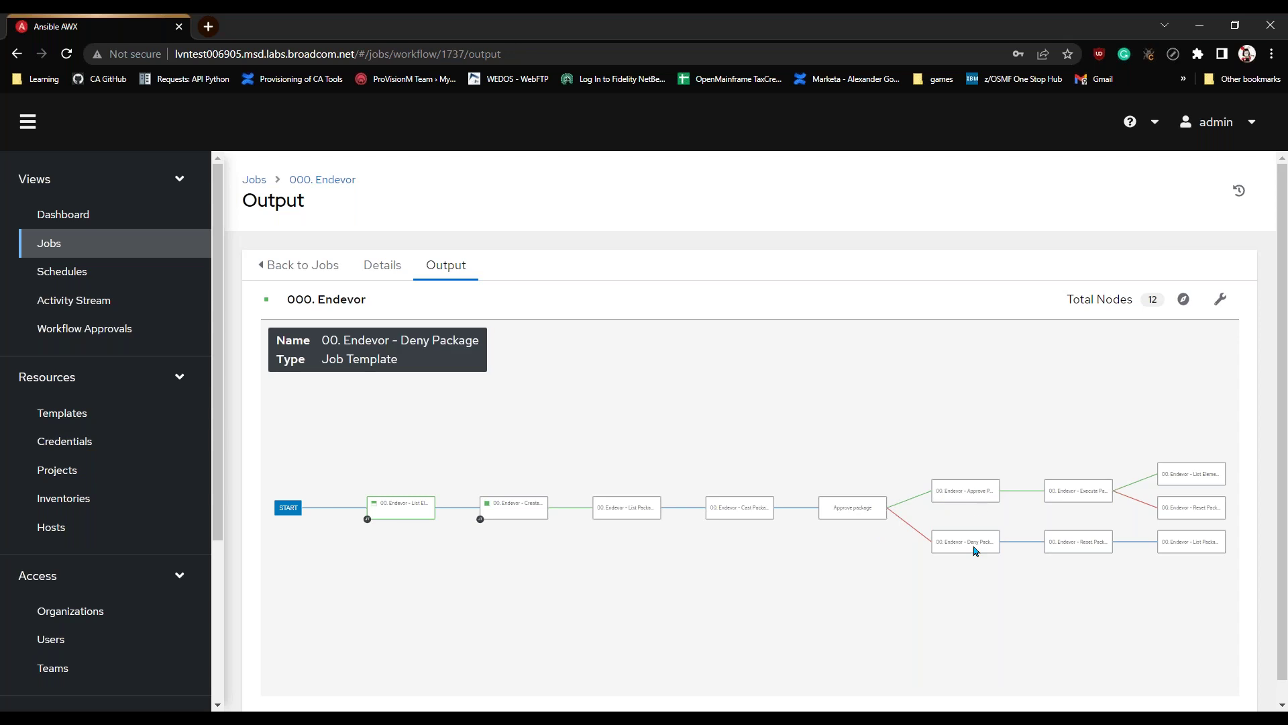
Step: Inspect the List Elements task's standard output listing ANSIB01 to ANSIB04, then return to Jobs
left_click(405, 512)
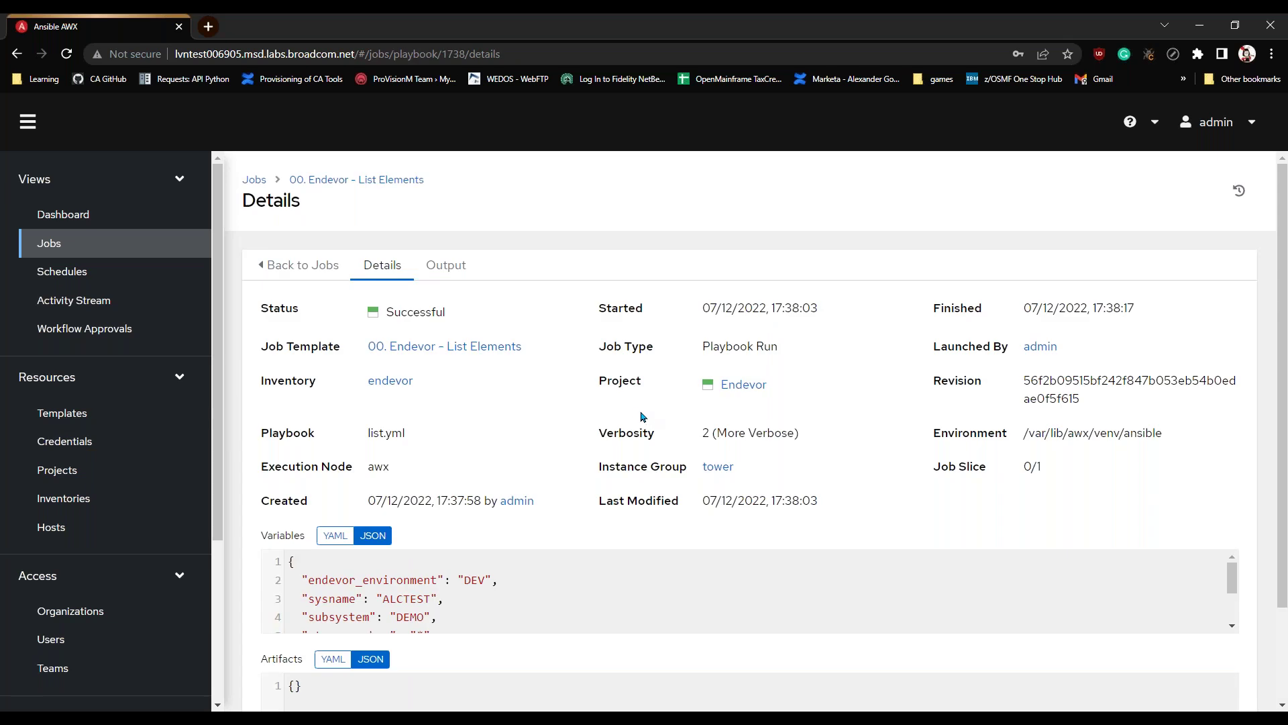
left_click(452, 268)
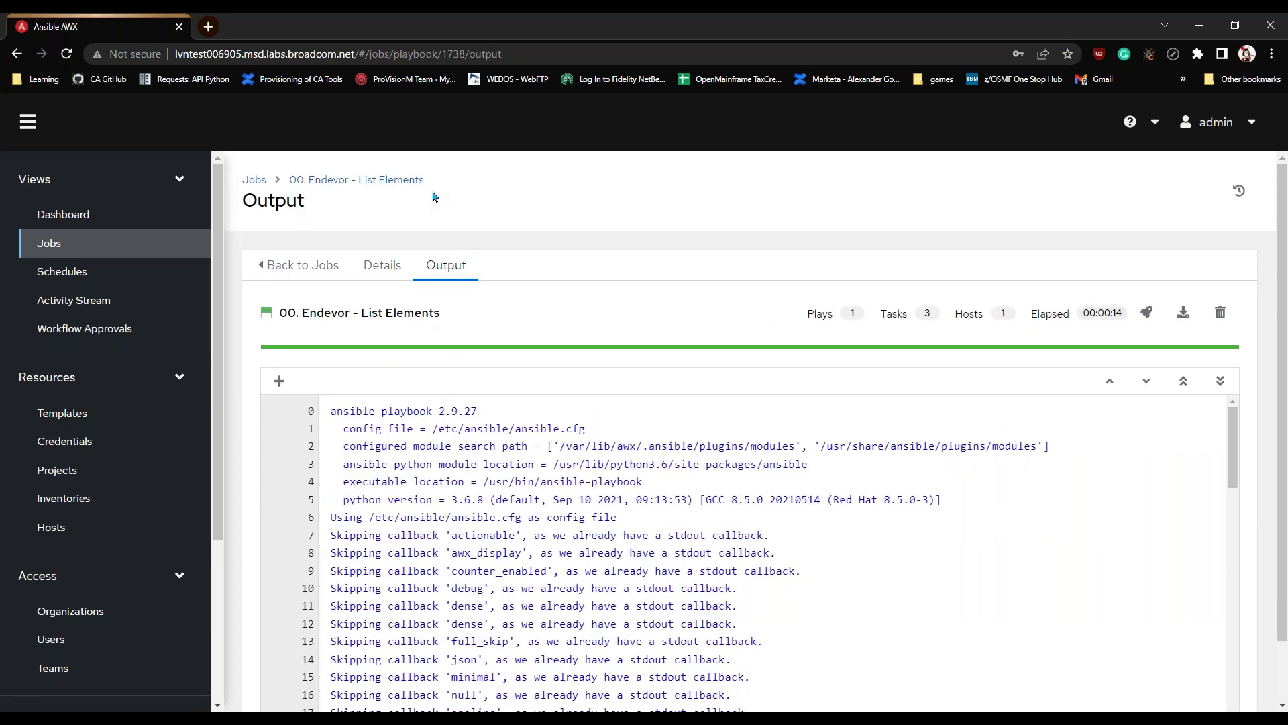
scroll(843, 524, "down", 8)
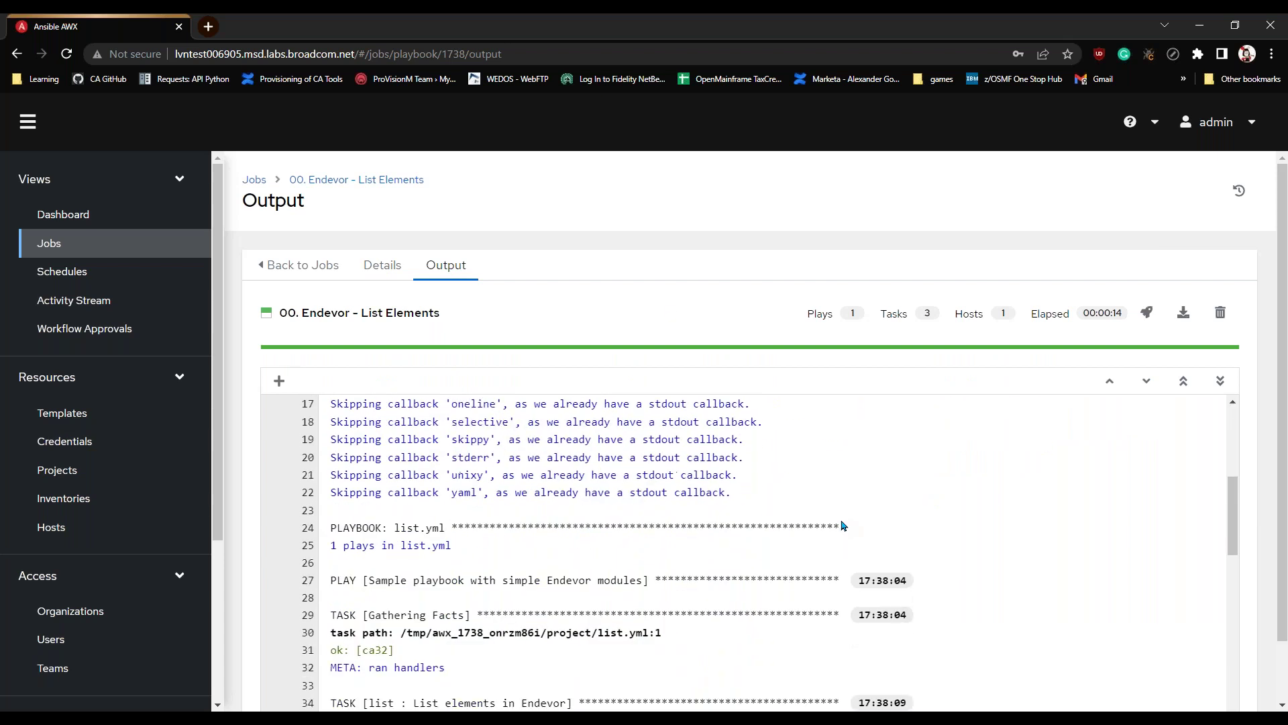
scroll(844, 525, "down", 2)
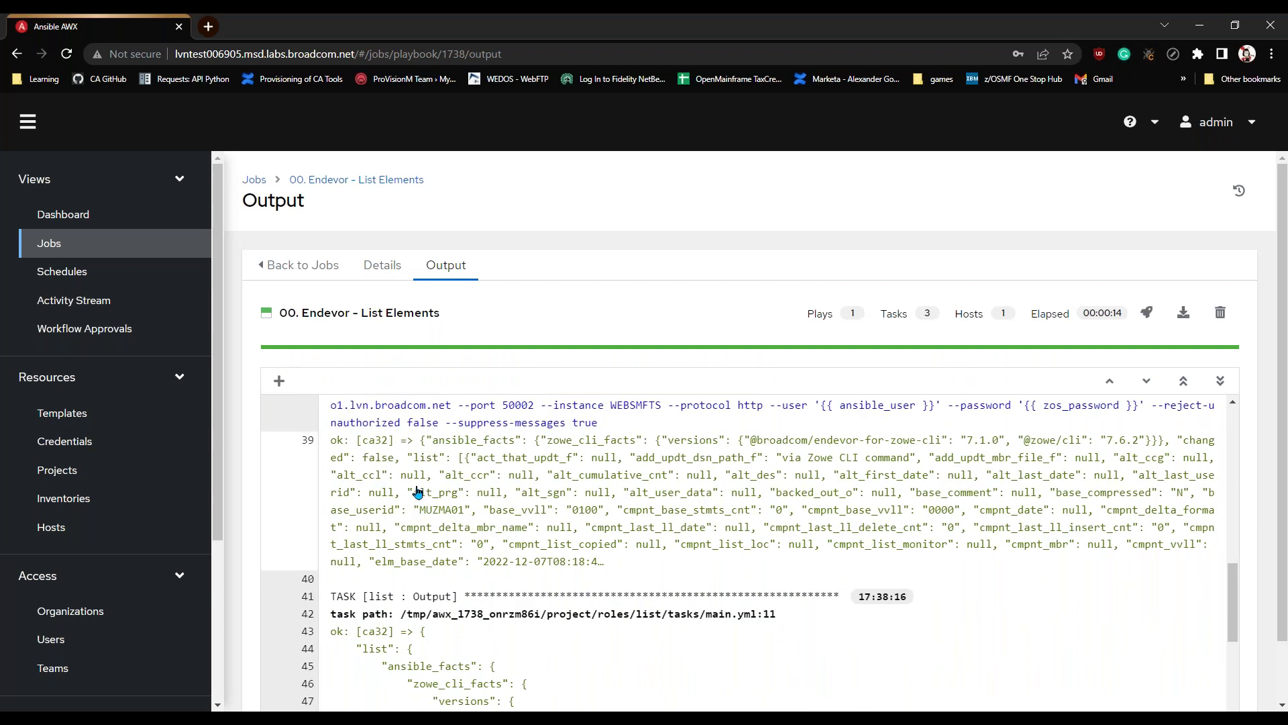
left_click(414, 489)
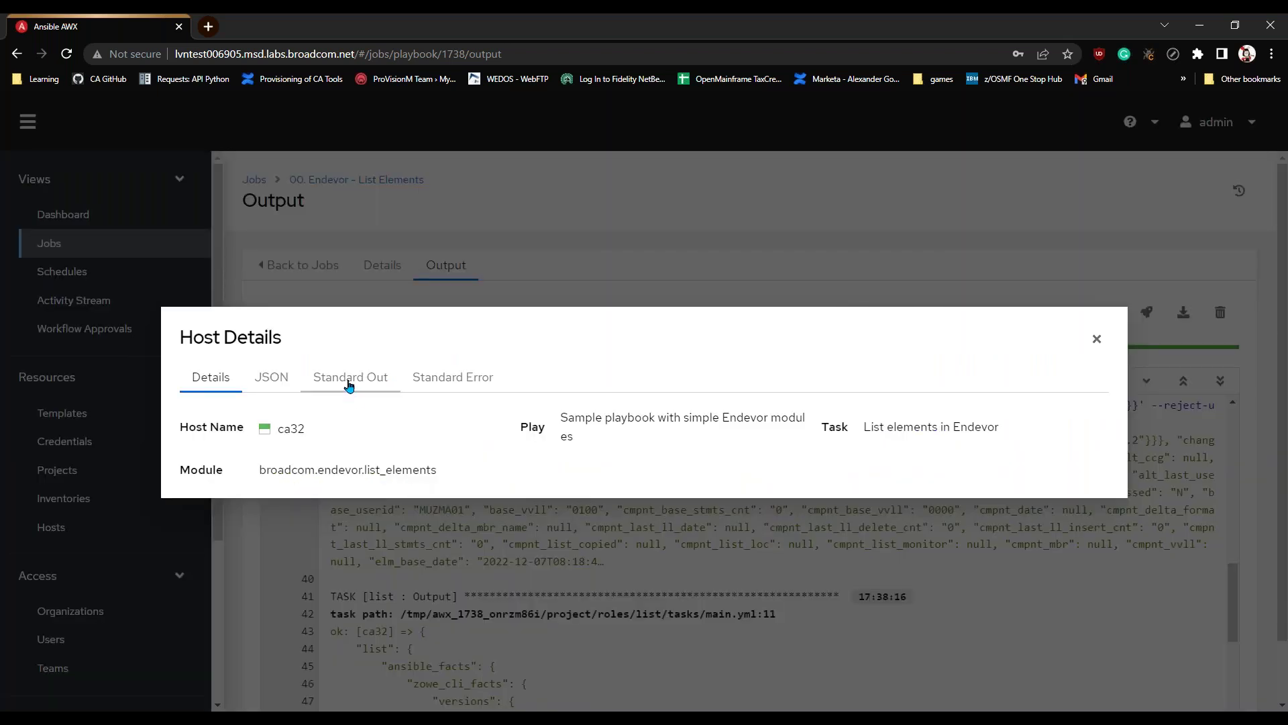
left_click(350, 383)
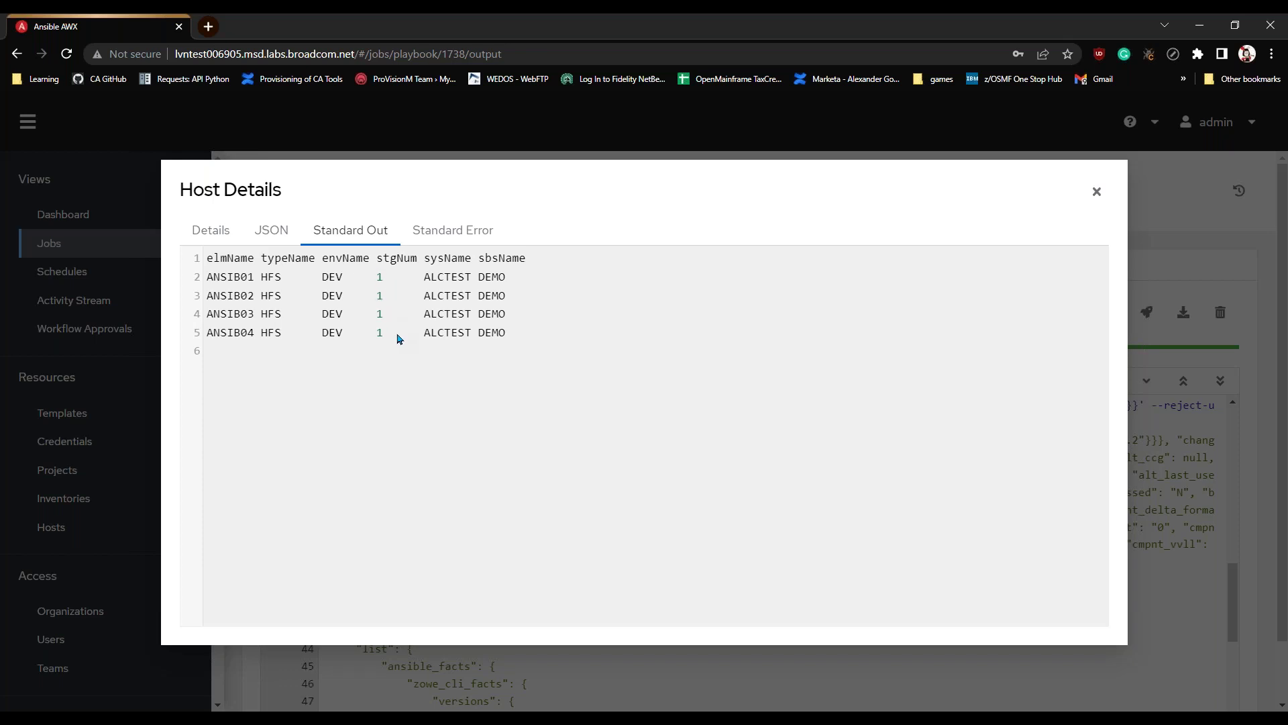
left_click(1097, 194)
left_click(260, 233)
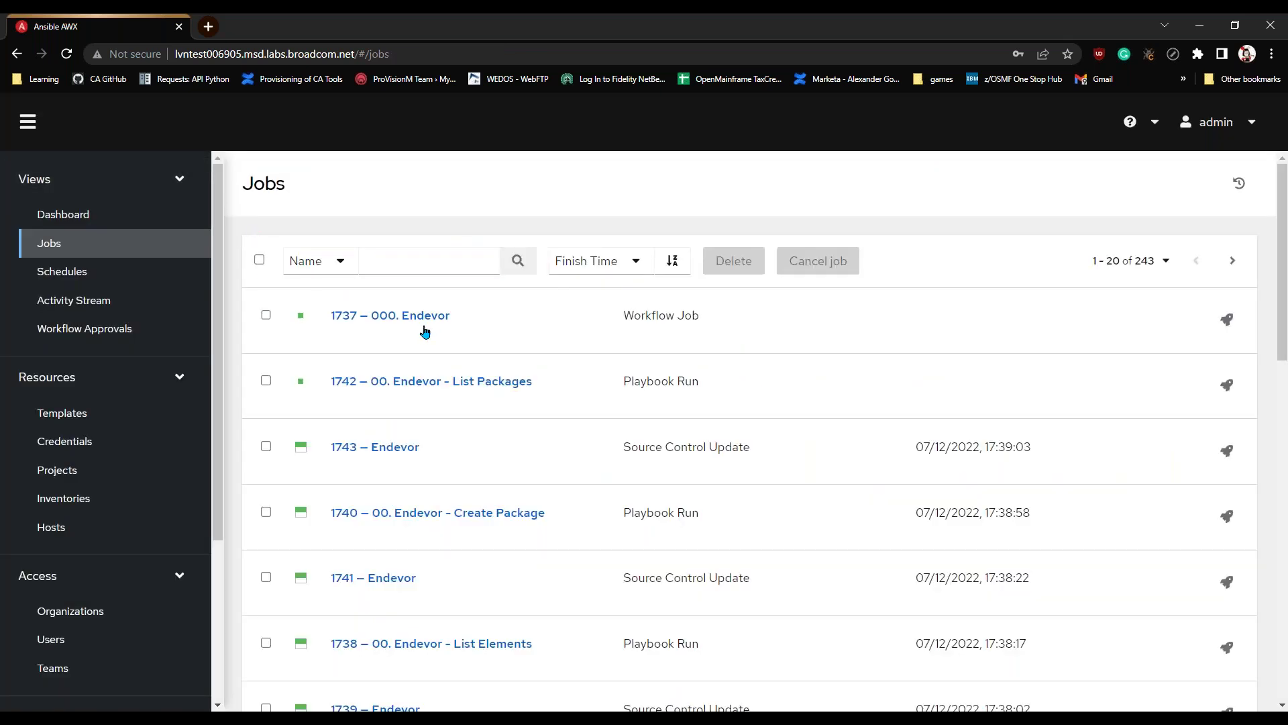
Step: Open the Create Package job output and check a task result's JSON showing return_code 0
left_click(425, 332)
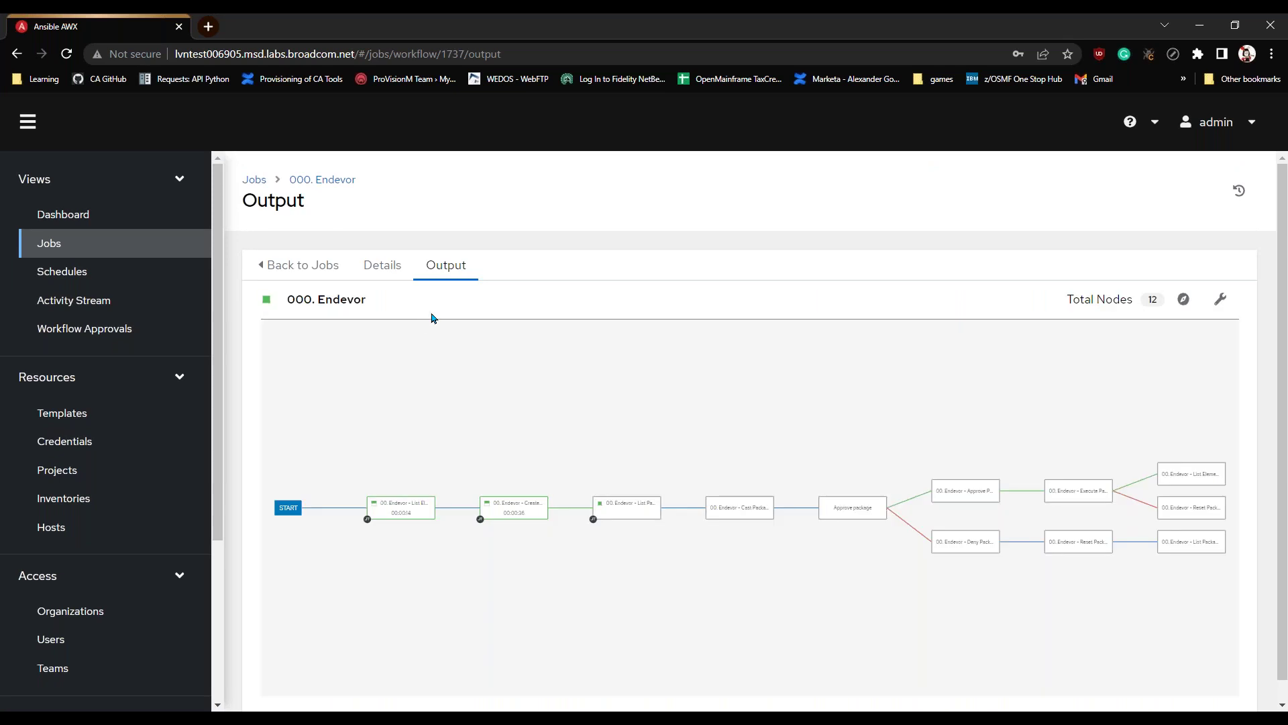
left_click(514, 513)
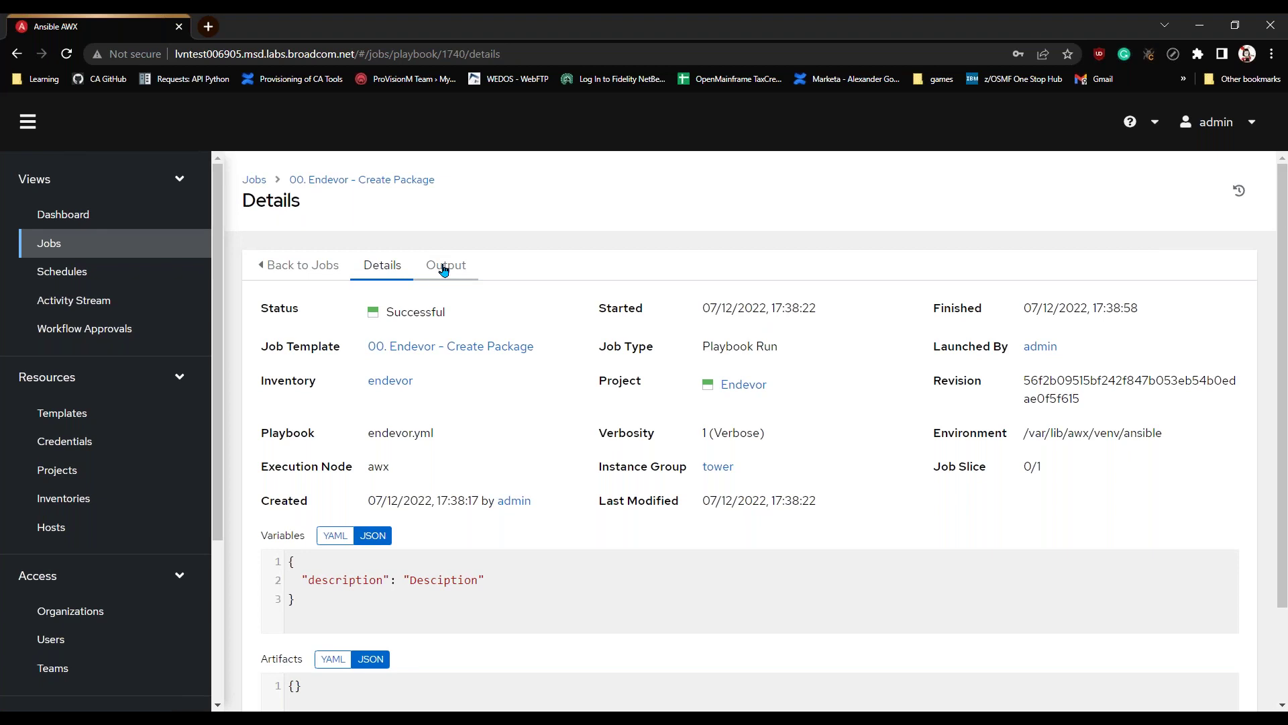
left_click(443, 268)
scroll(569, 525, "down", 2)
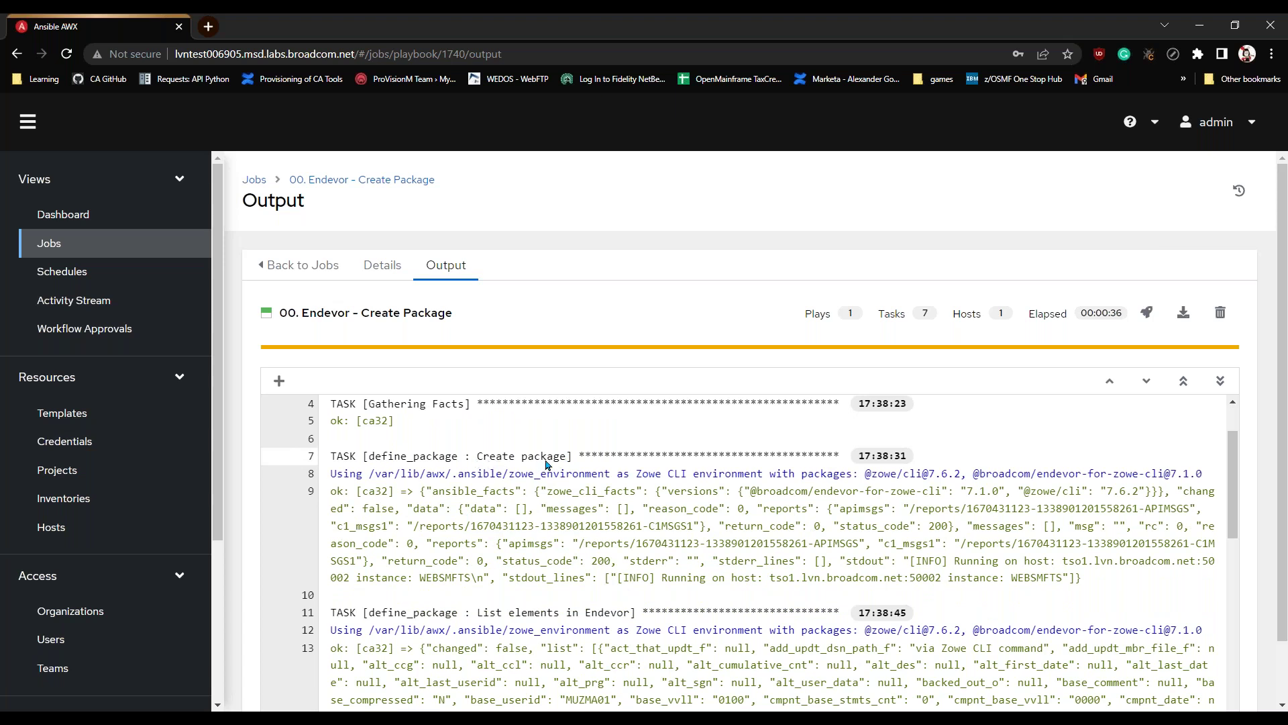
scroll(546, 462, "down", 1)
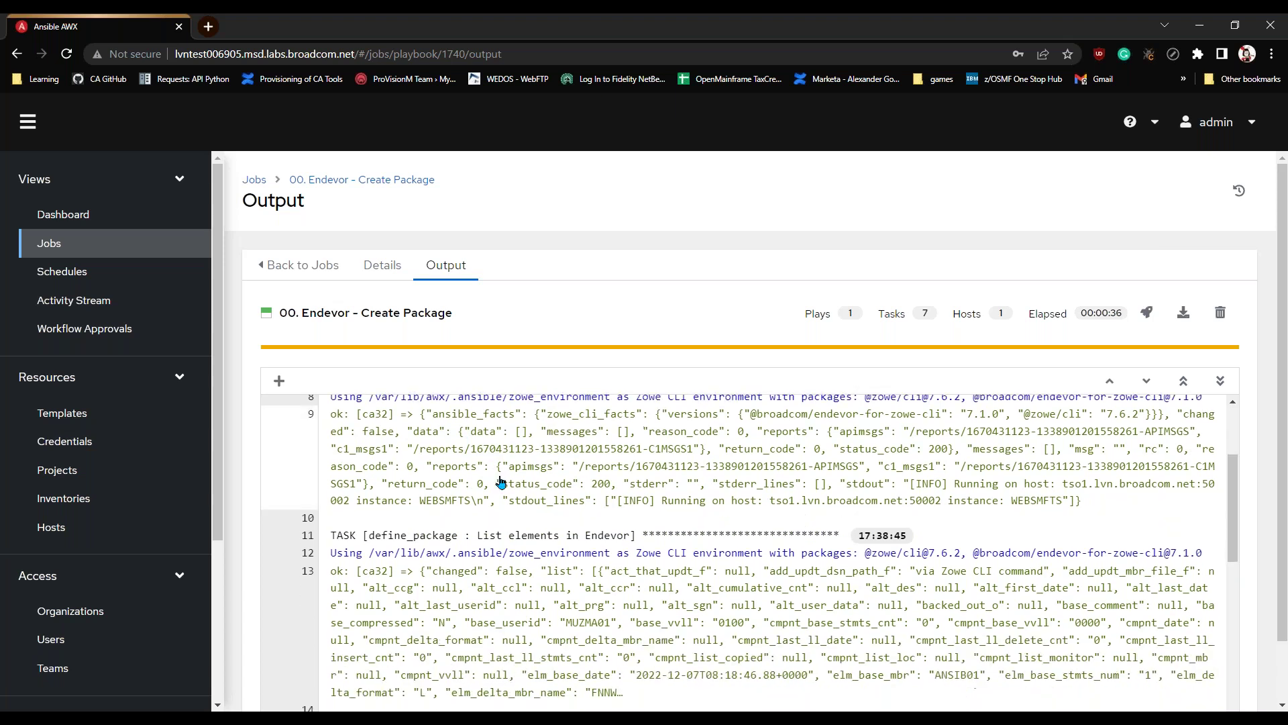
left_click(480, 473)
left_click(344, 387)
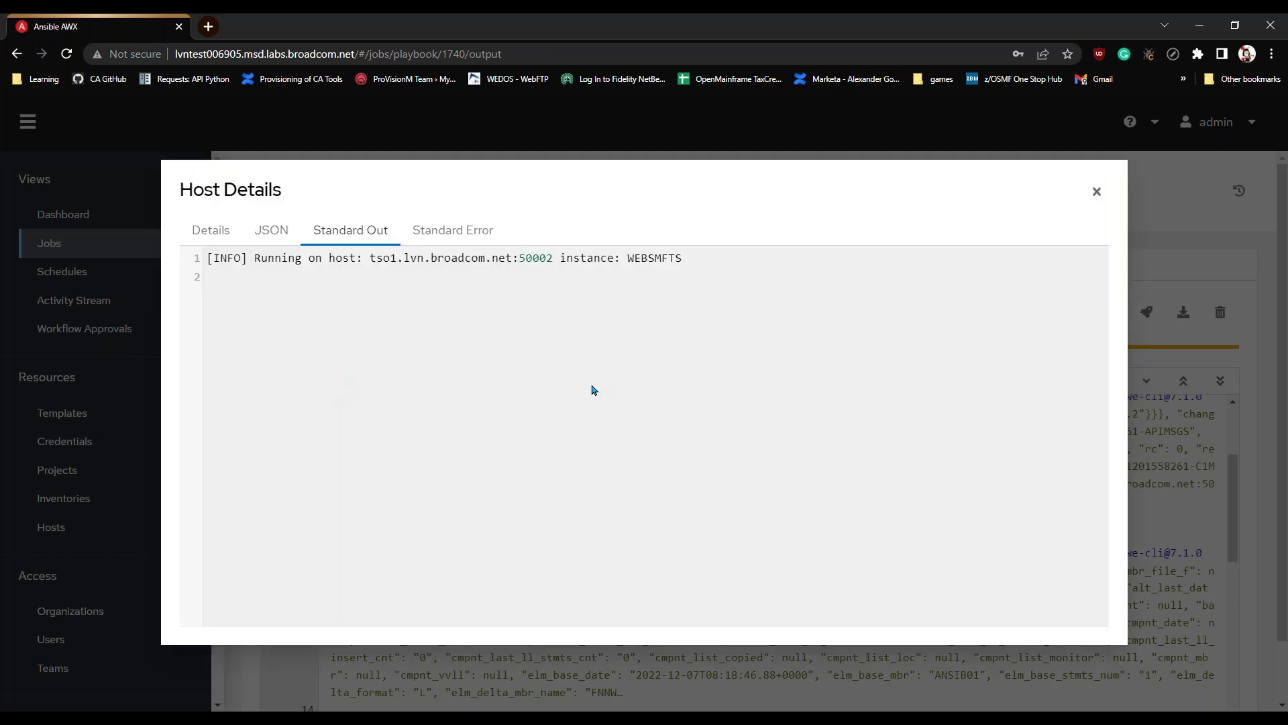
left_click(274, 234)
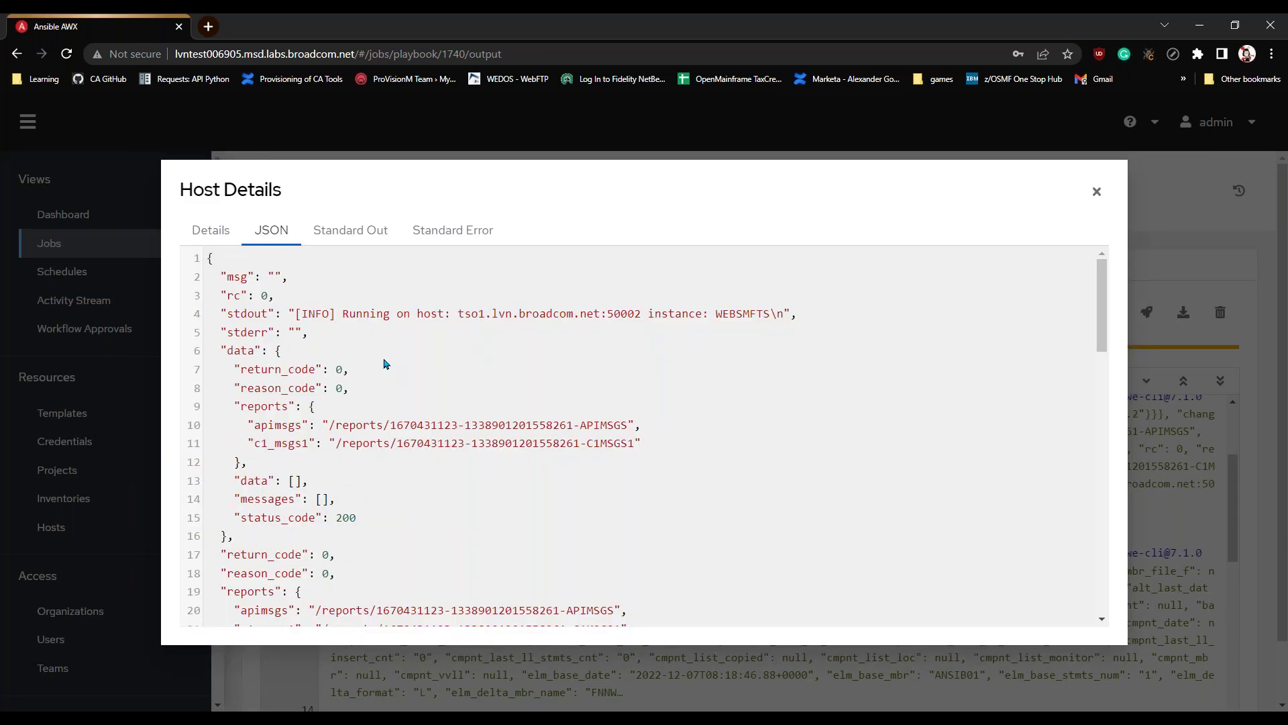
left_click_drag(350, 373, 238, 375)
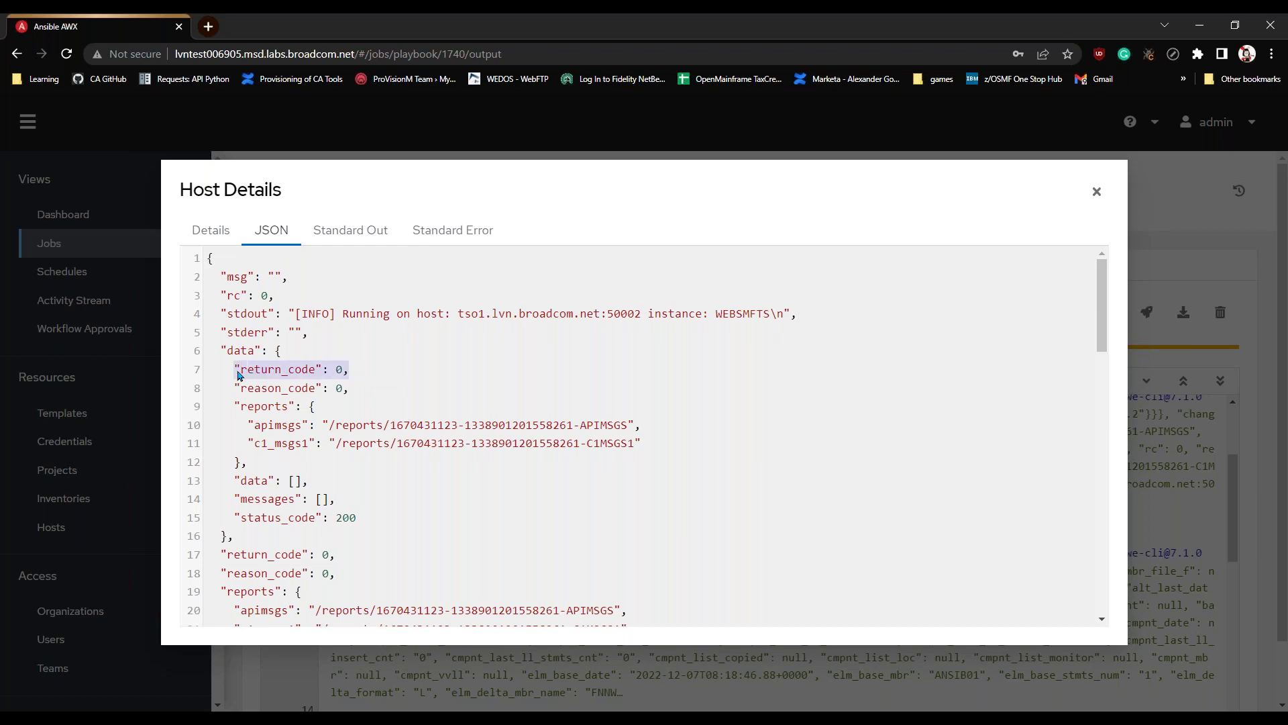
left_click(1097, 192)
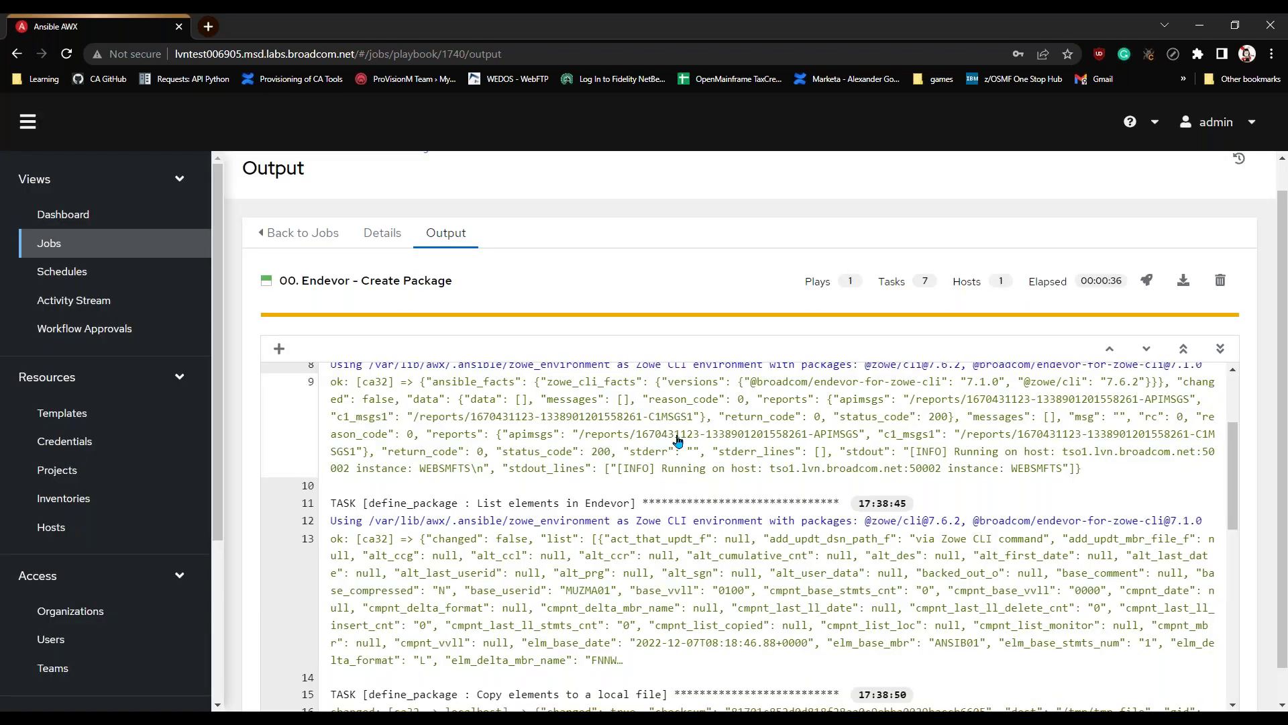
Step: Review the List elements task output showing the four elements ANSIB01 to ANSIB04
scroll(678, 441, "down", 1)
left_click(501, 527)
left_click(341, 376)
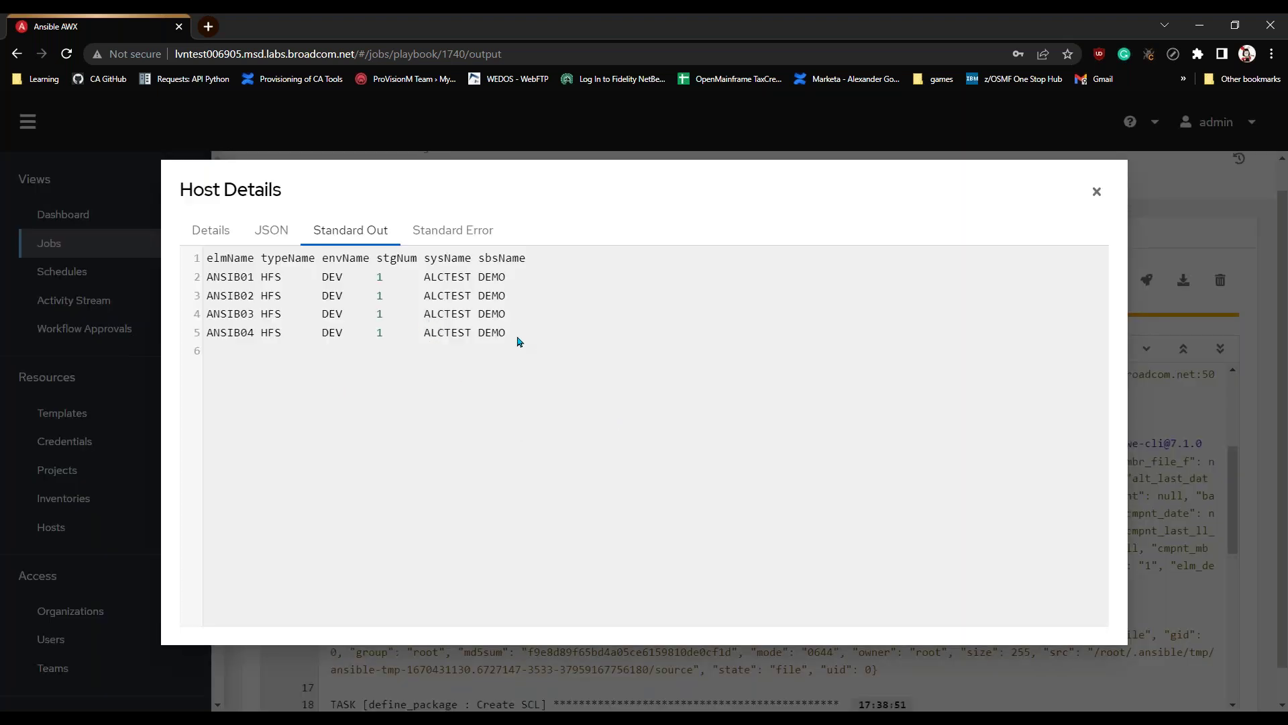
left_click_drag(516, 341, 190, 253)
left_click(560, 301)
left_click(1096, 192)
scroll(553, 502, "down", 3)
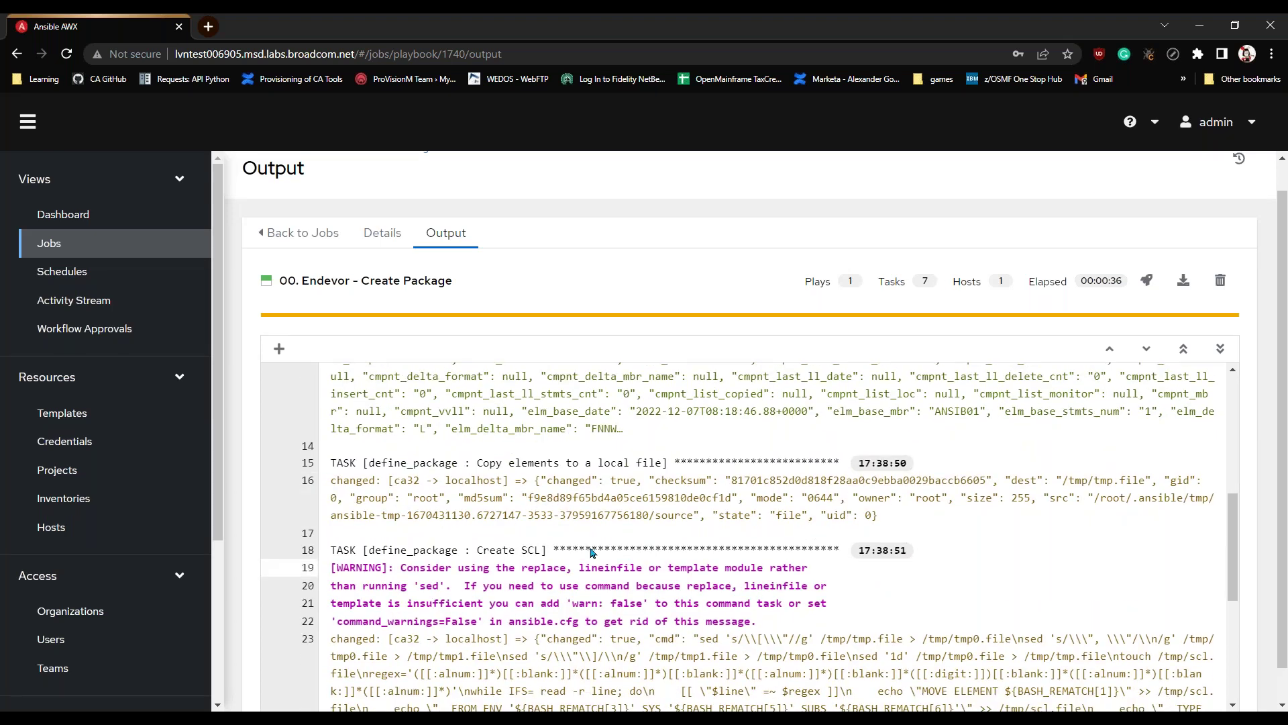
scroll(578, 564, "down", 1)
Step: Check the Create SCL task's generated MOVE ELEMENT statements, noting the escaped quote after DEV
left_click(571, 586)
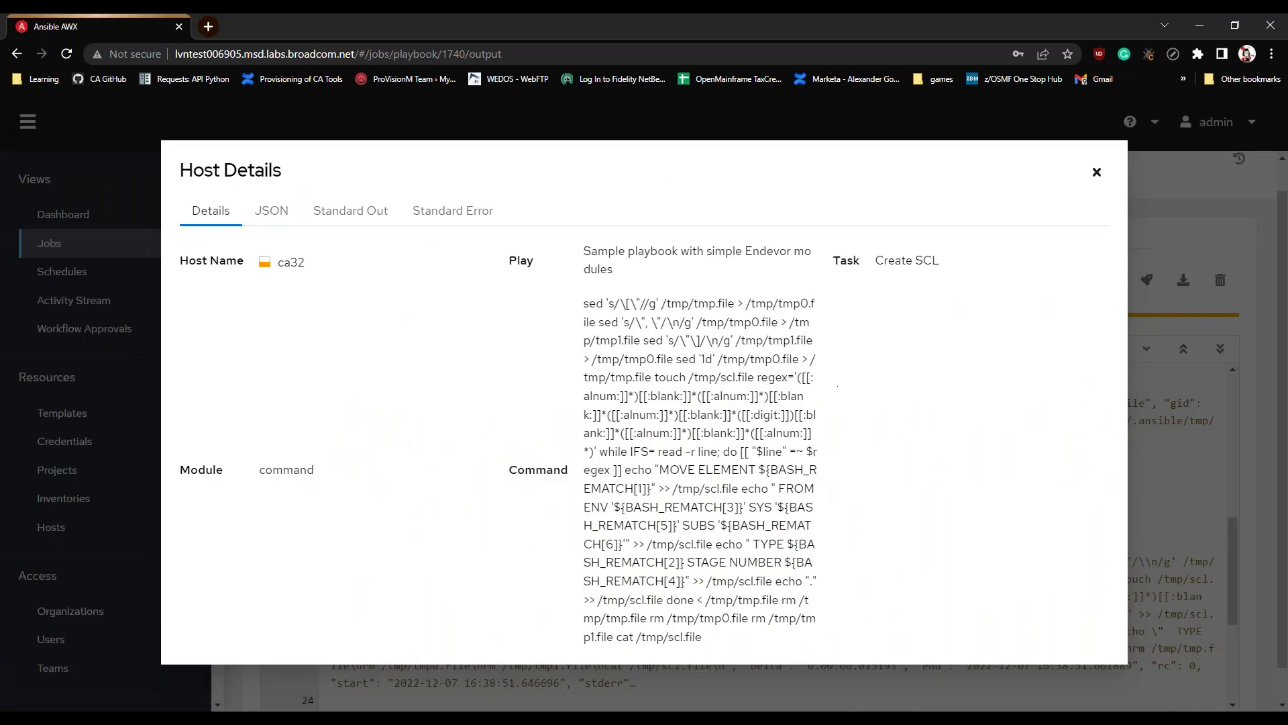
left_click(348, 215)
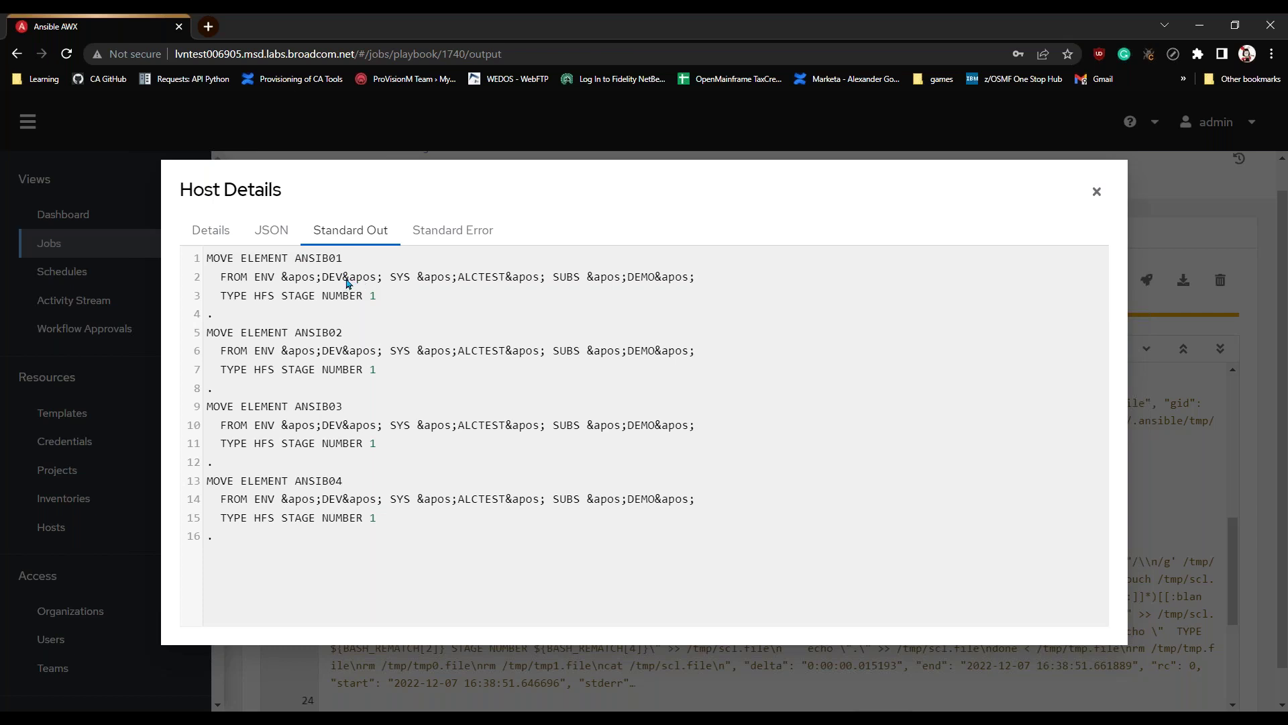
left_click_drag(346, 281, 380, 282)
left_click(1092, 193)
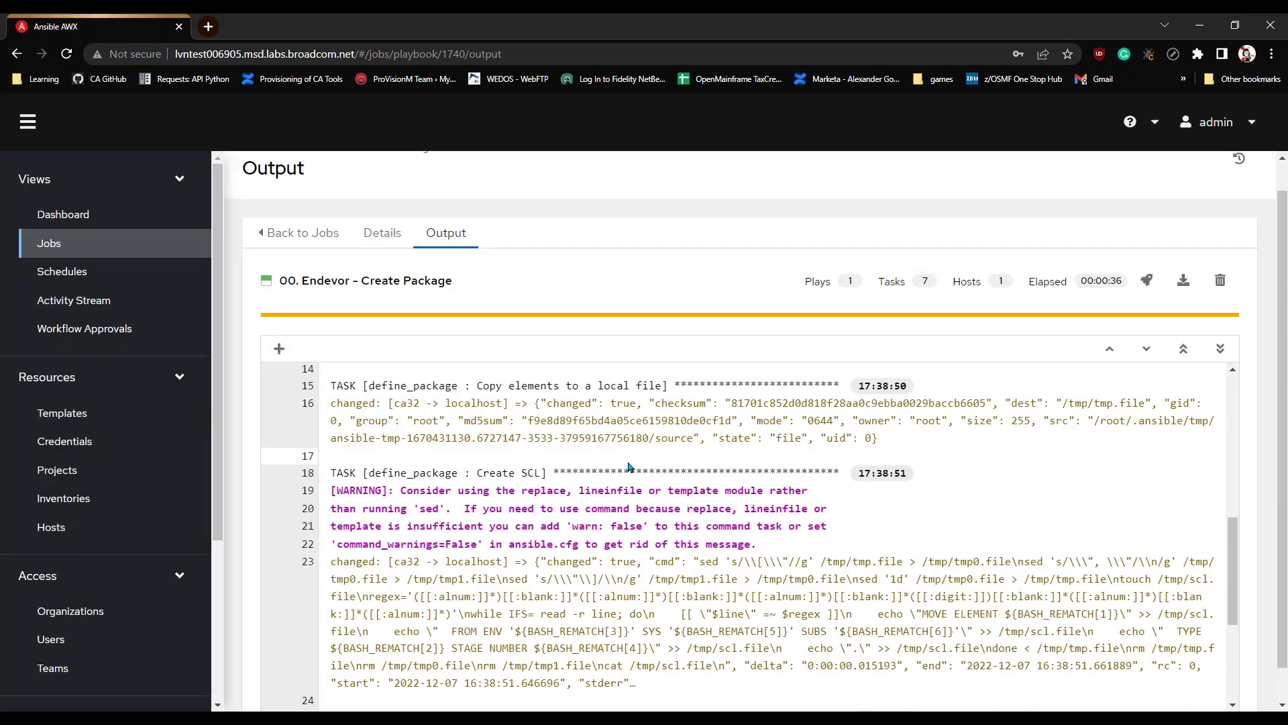
Step: Review the package update task's JSON result and the PLAY RECAP ok=7, changed=3
scroll(630, 466, "down", 4)
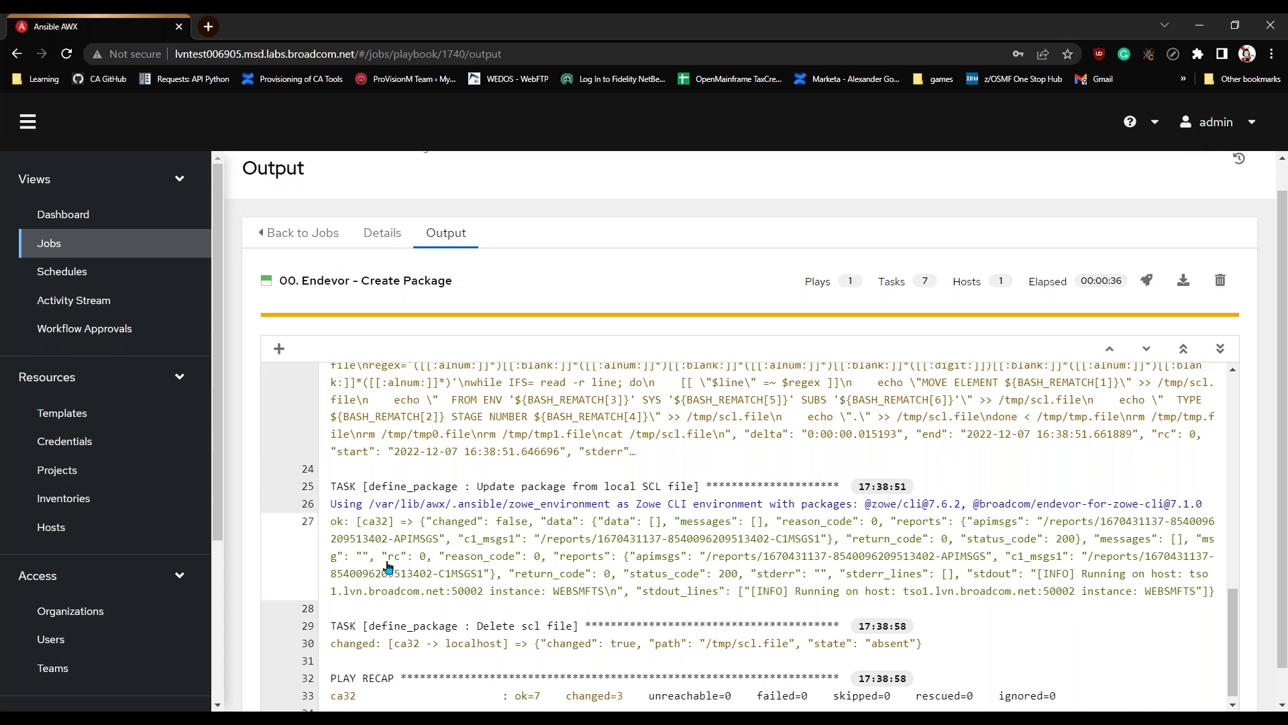
left_click(412, 571)
left_click(268, 375)
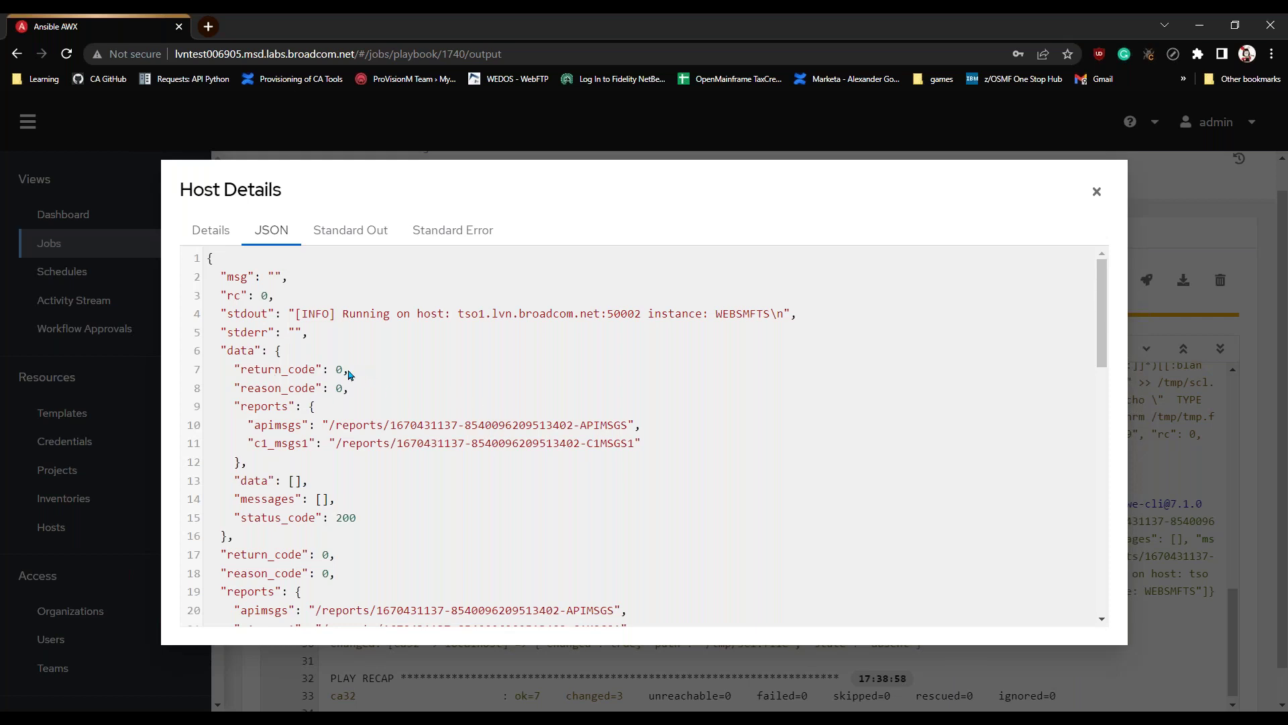
left_click(1099, 191)
scroll(918, 558, "down", 1)
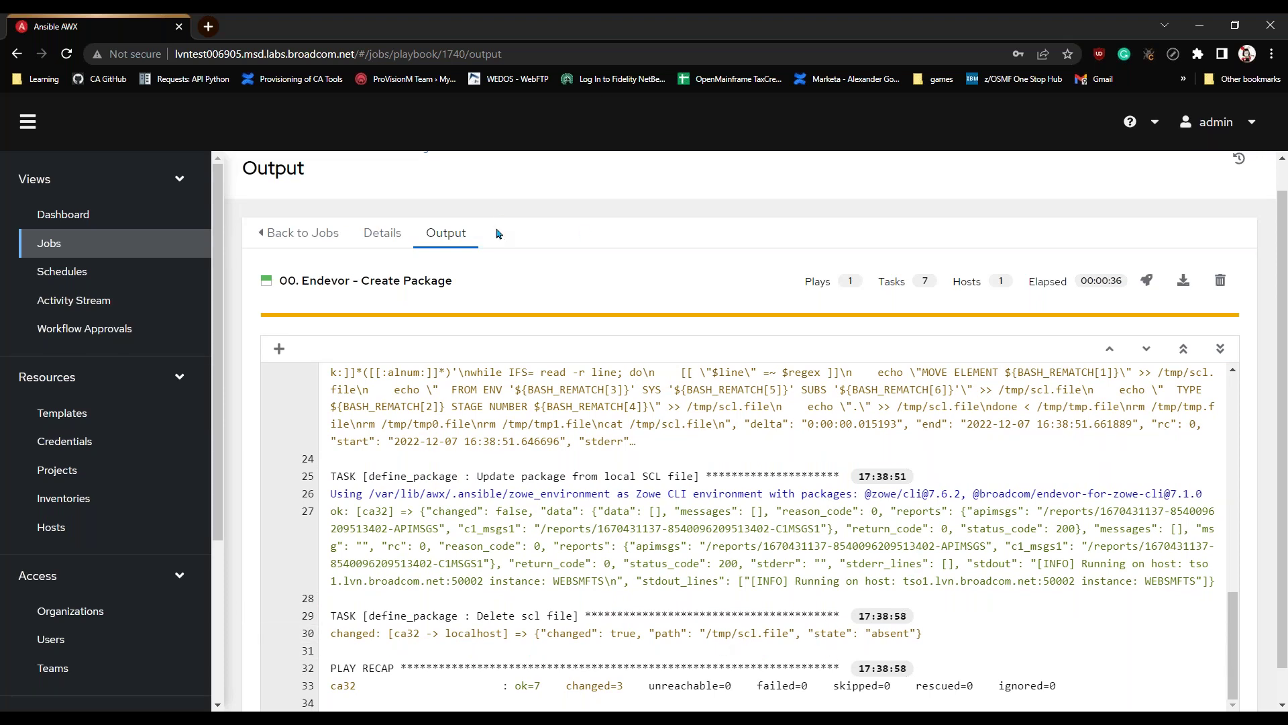
Step: Open the List Packages job (package_name MARKETKAPKG) from the graph of workflow job 1737
left_click(263, 232)
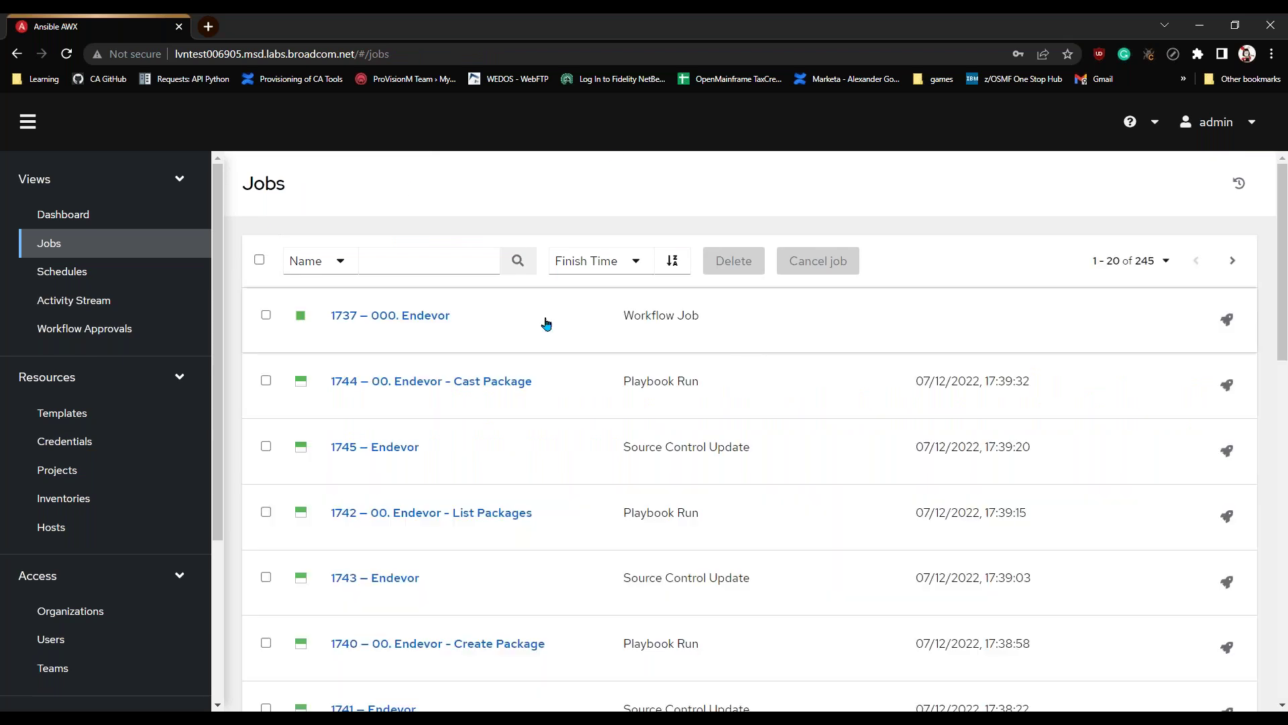
left_click(406, 322)
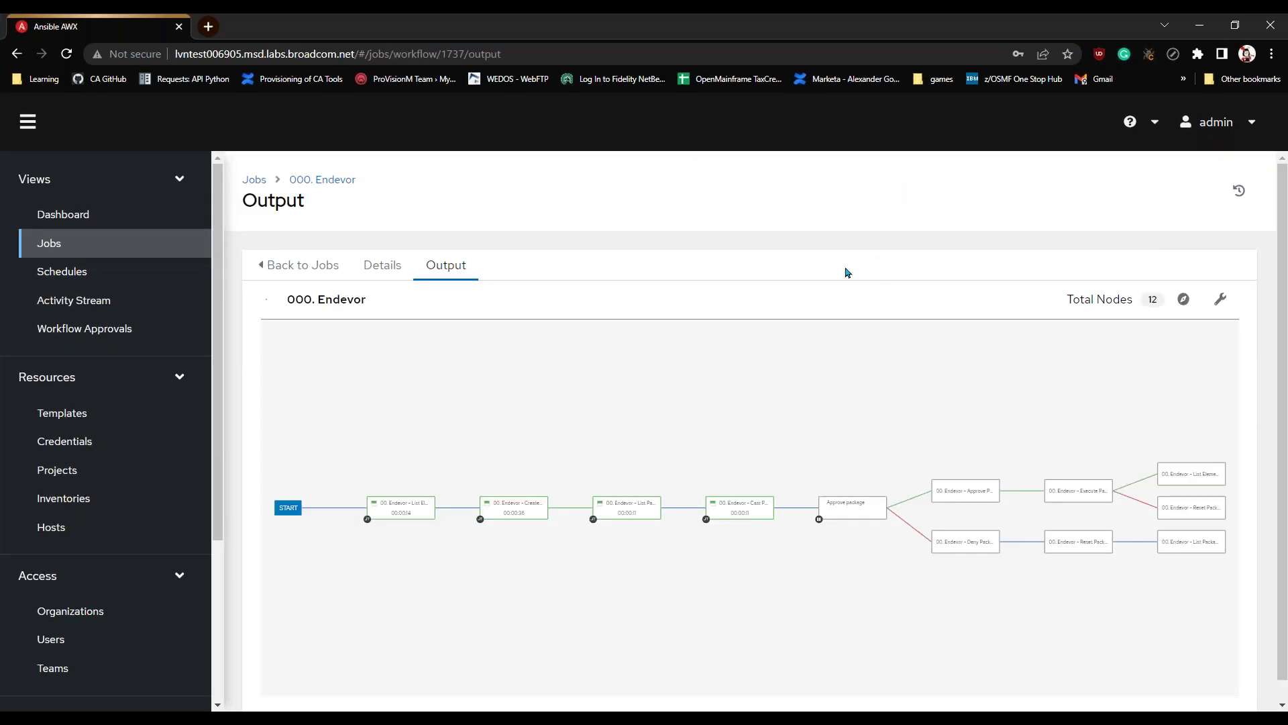
mouse_move(635, 507)
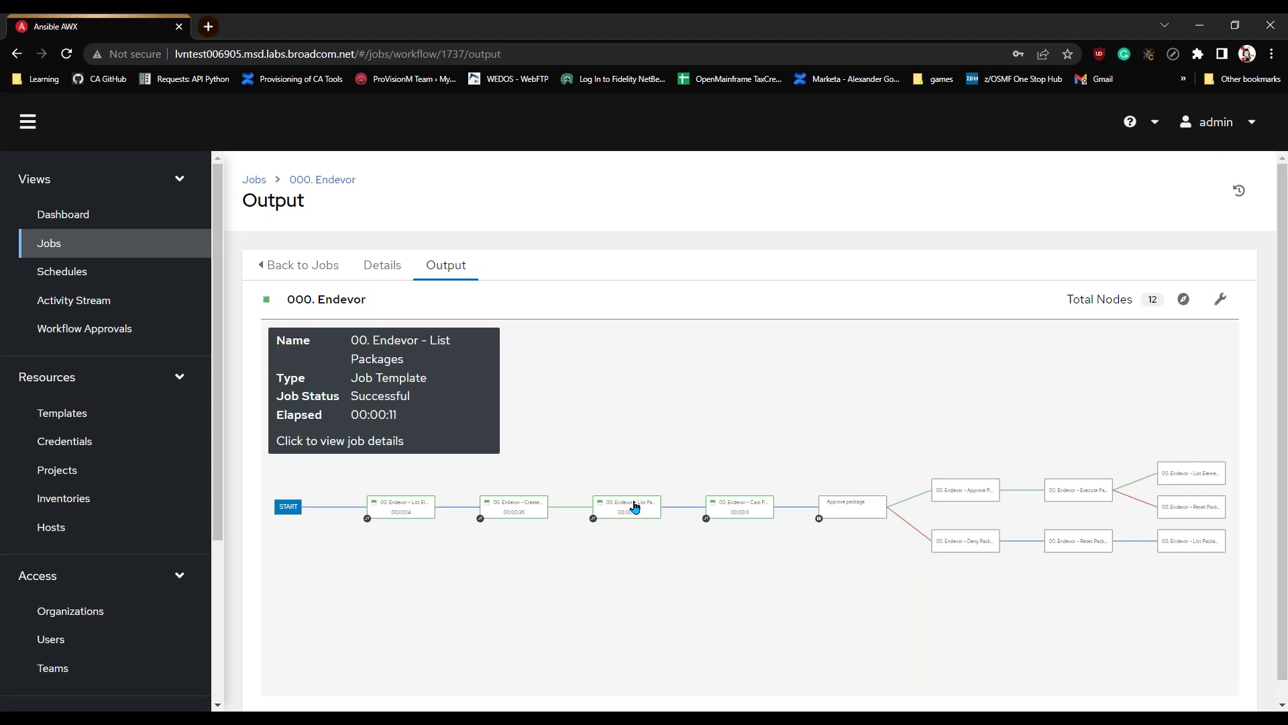
left_click(638, 512)
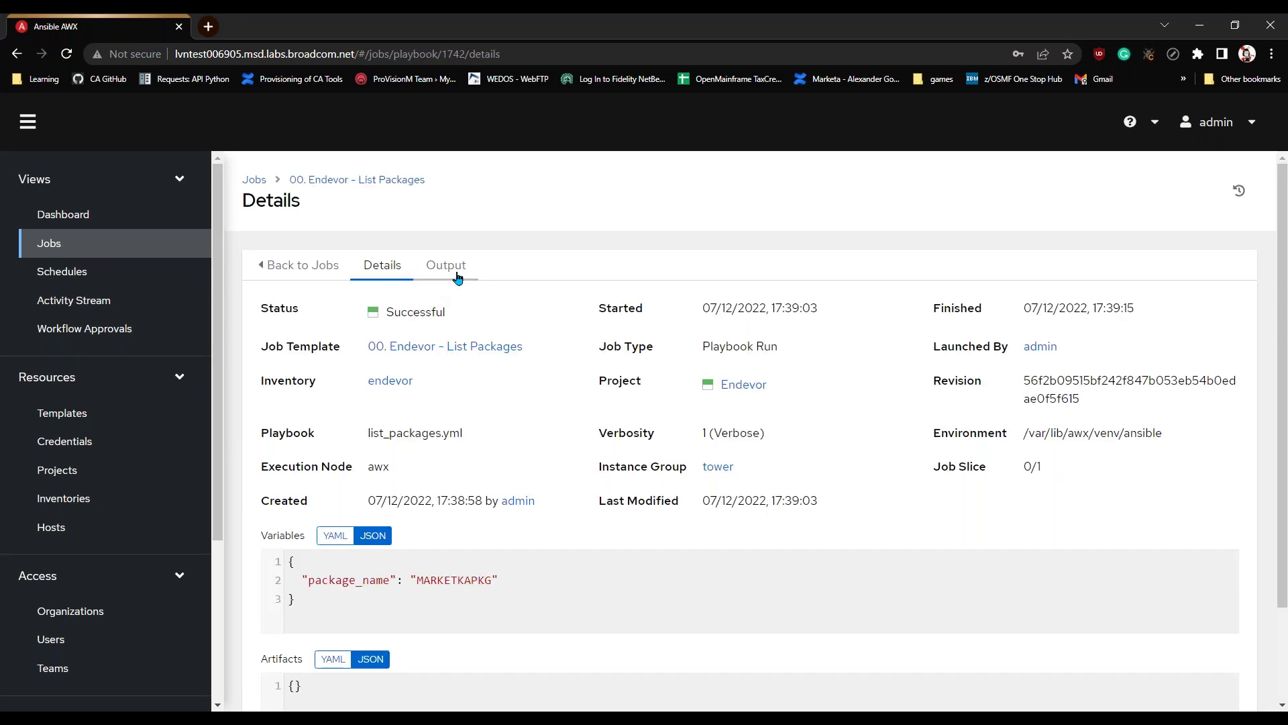
Step: Verify the List Packages output shows MARKETKAPKG with status INEDIT, then return to Jobs
left_click(459, 275)
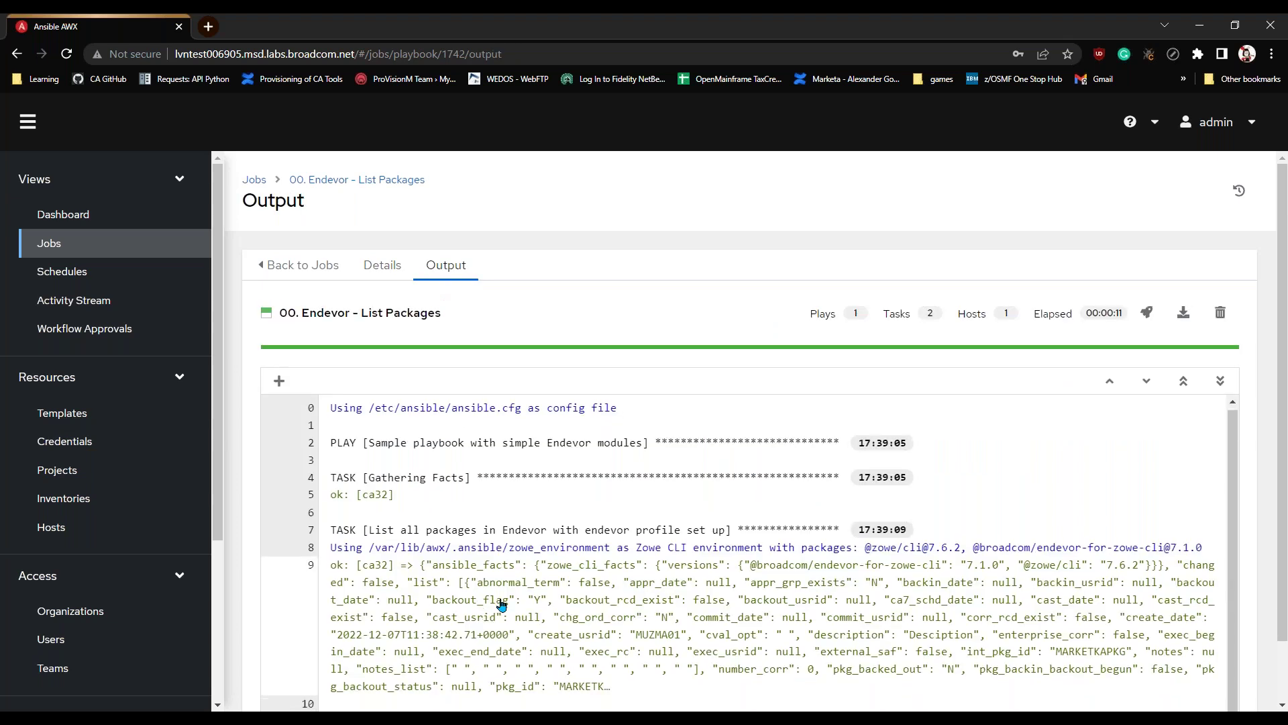
left_click(509, 574)
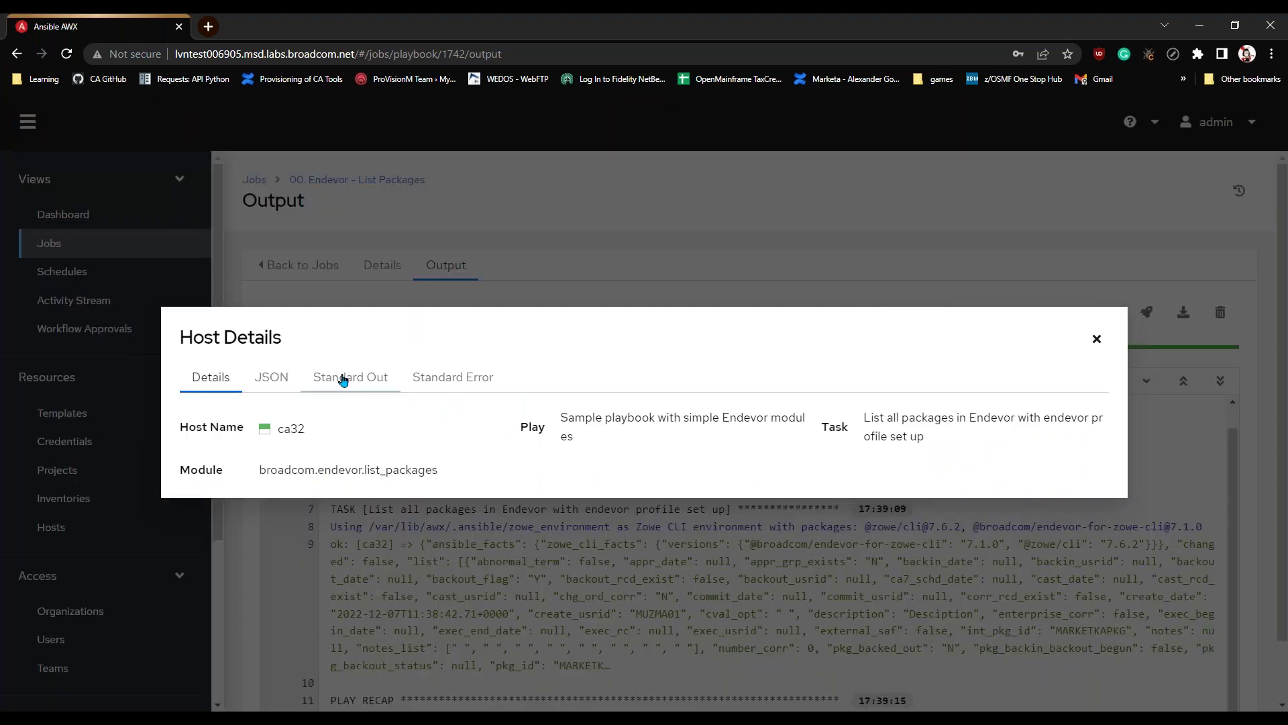
left_click(347, 375)
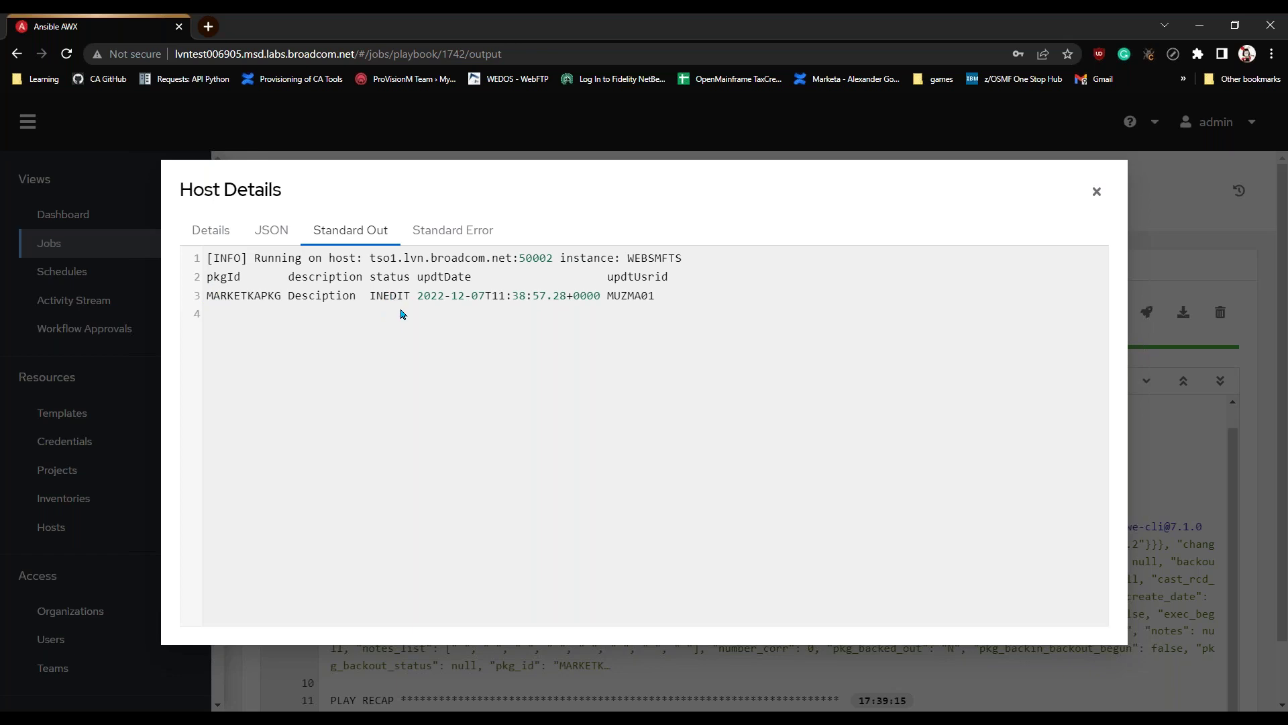
left_click(1096, 194)
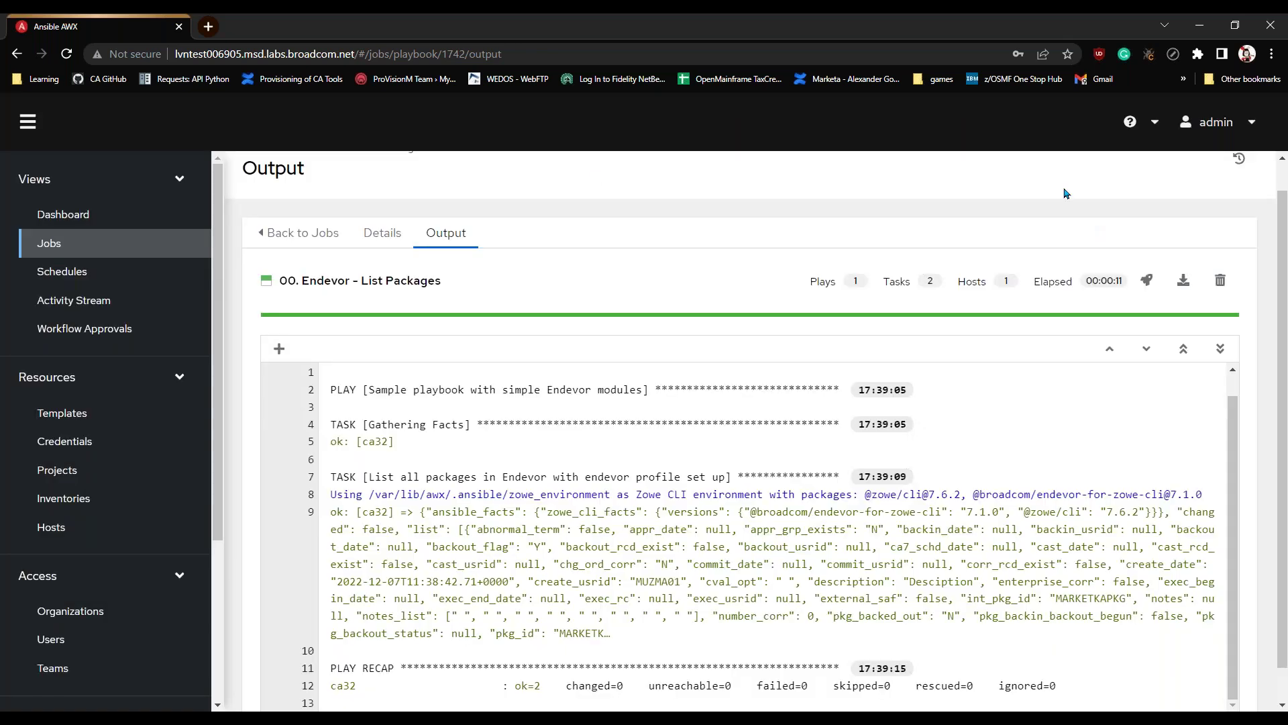
left_click(270, 235)
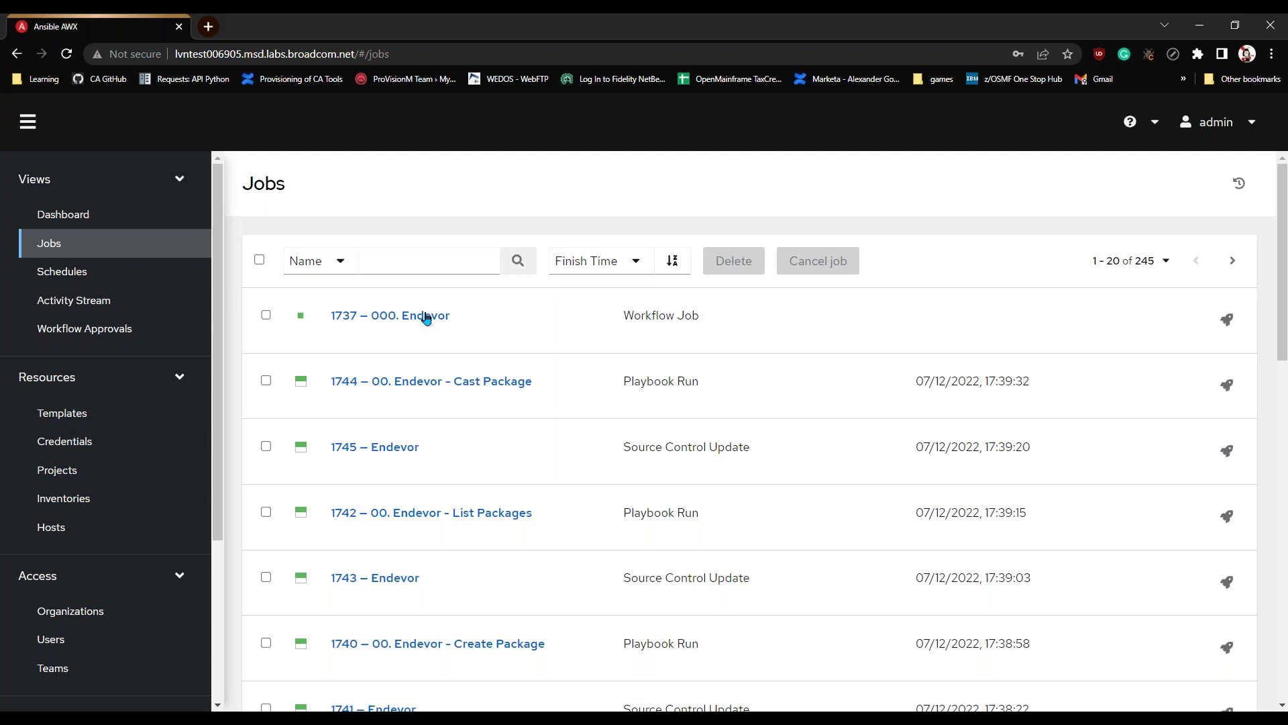
left_click(427, 318)
left_click(746, 520)
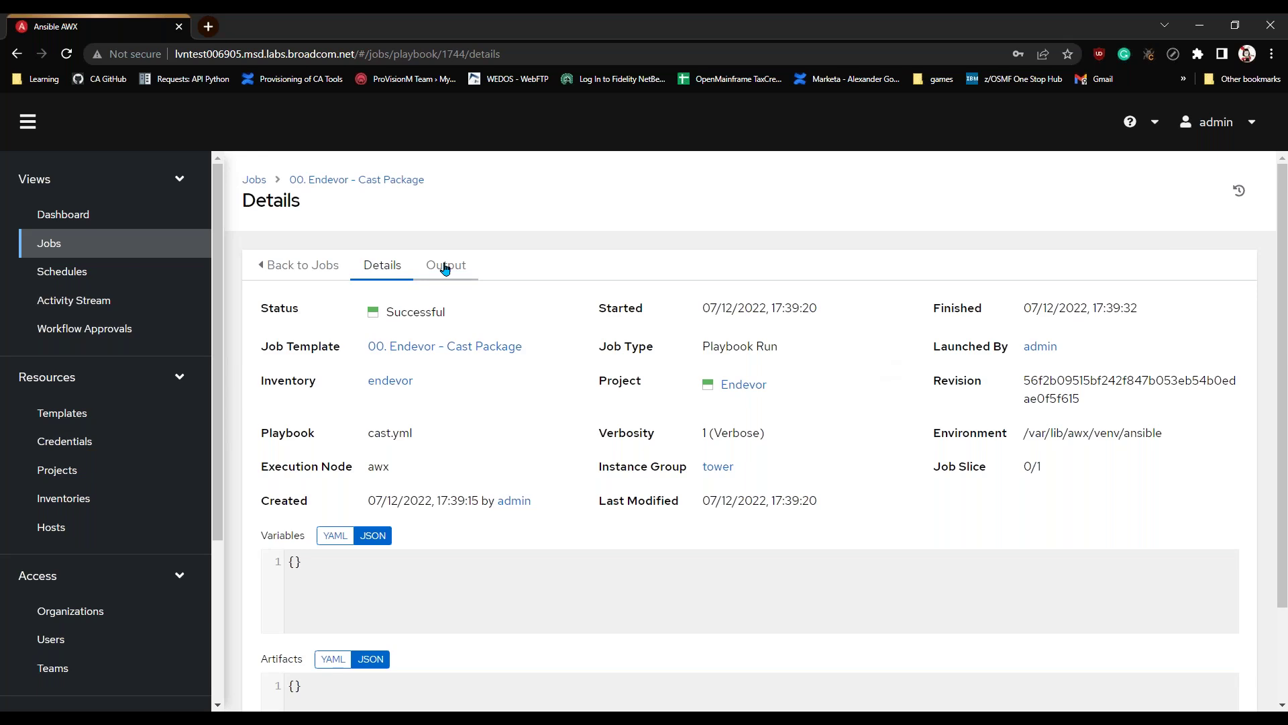
left_click(445, 265)
scroll(436, 272, "down", 1)
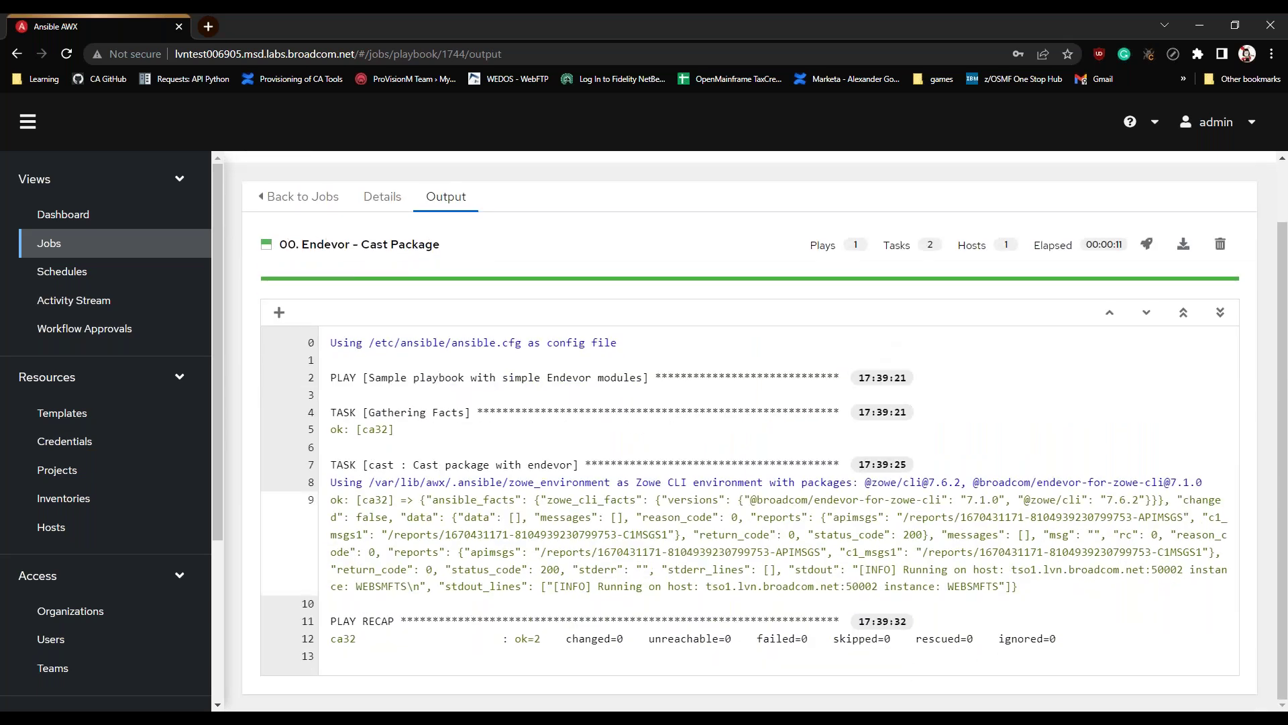
left_click(476, 545)
left_click(272, 388)
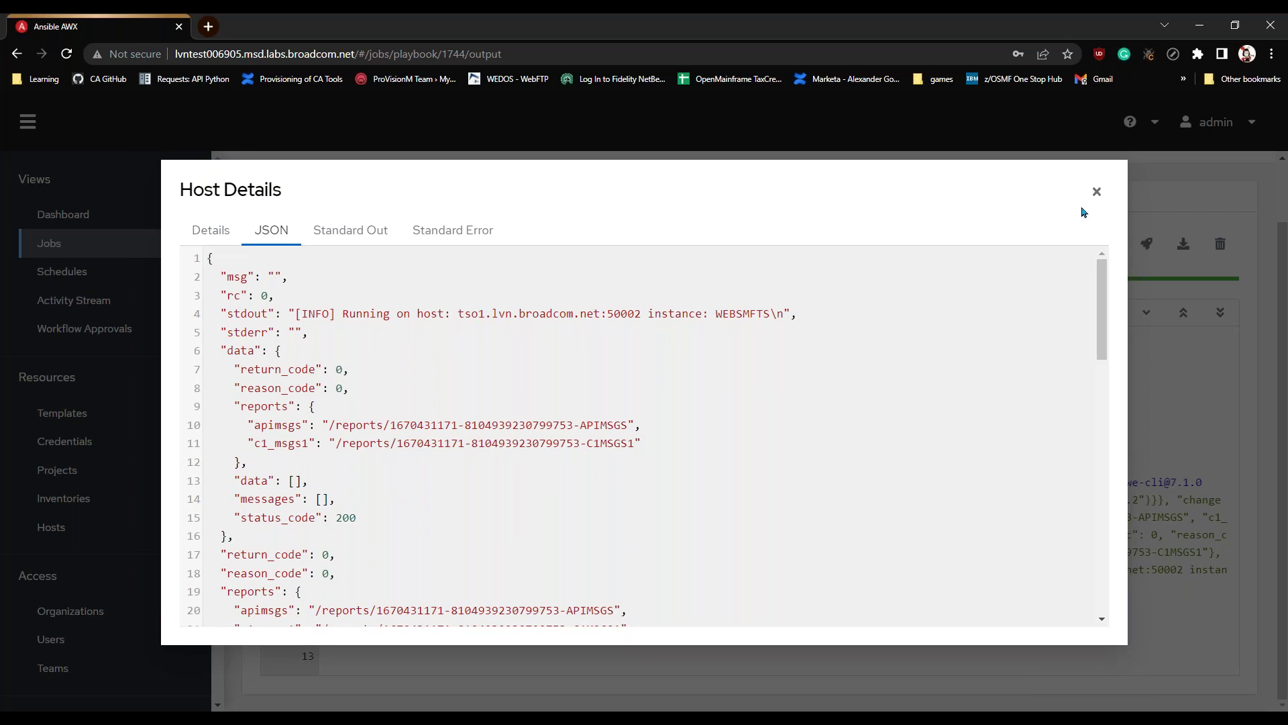
left_click(1100, 192)
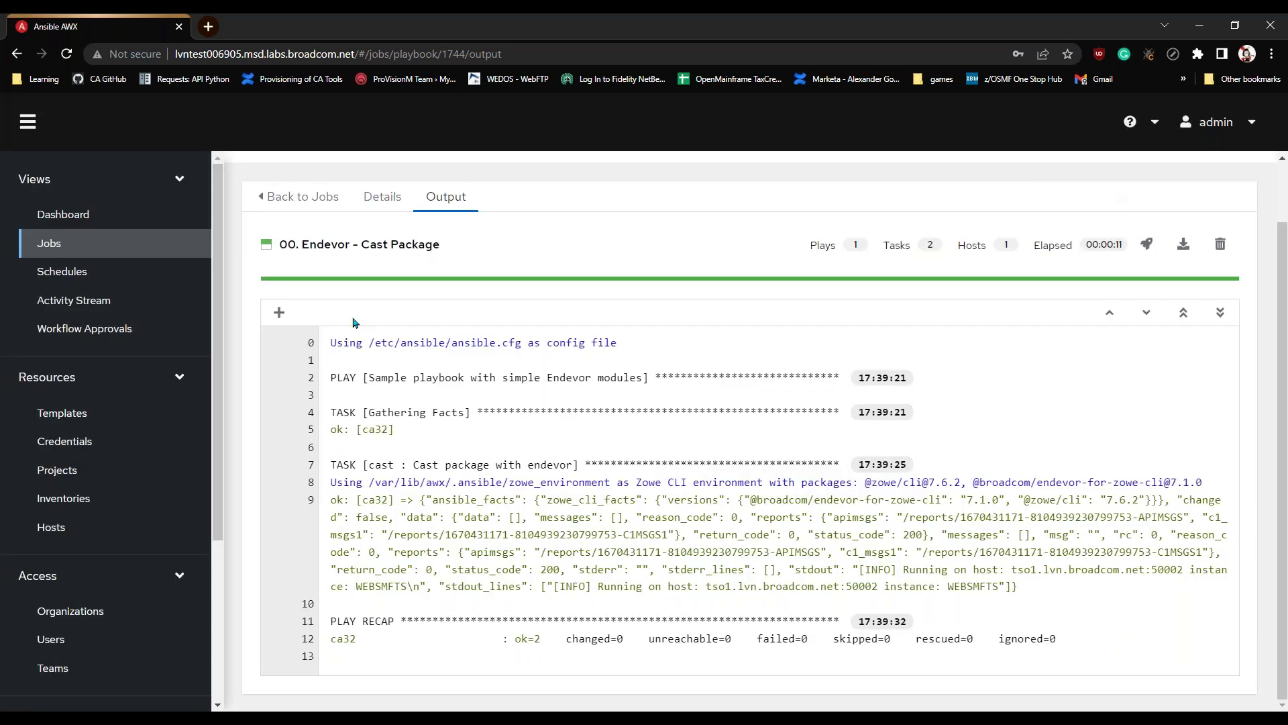
left_click(260, 201)
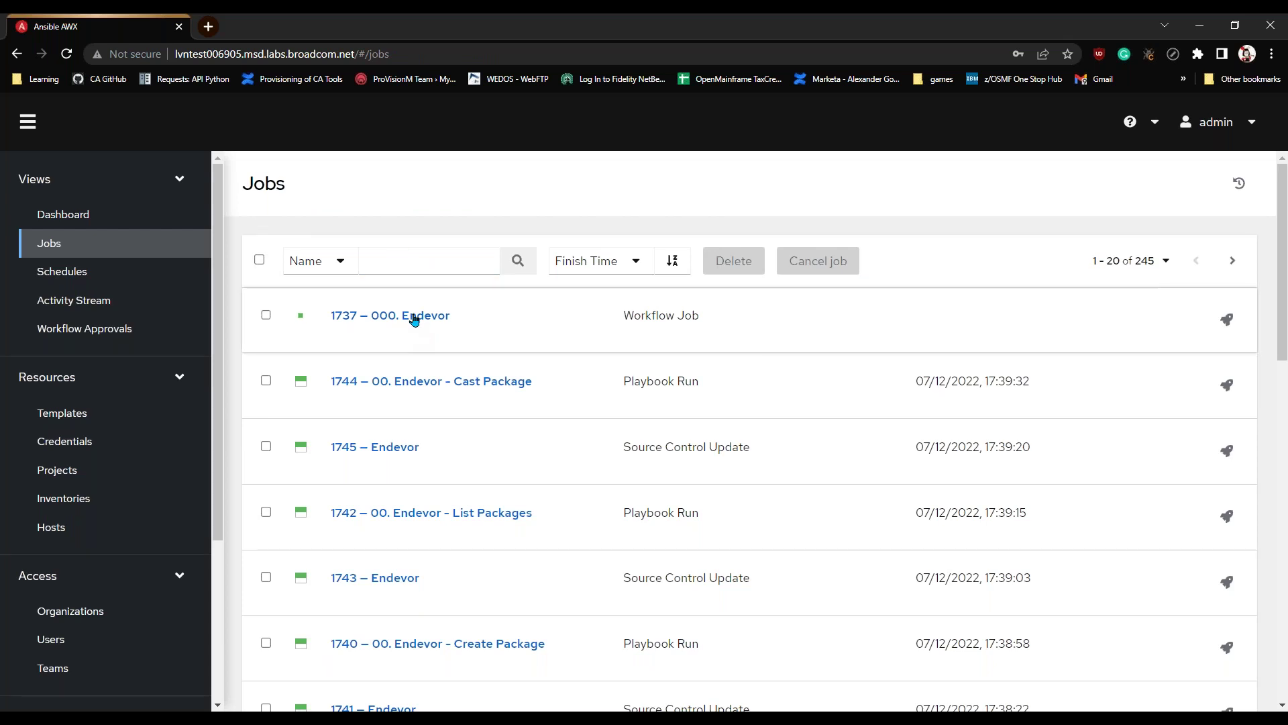
Step: Open workflow job 1737 and select its pending Approve package node
left_click(414, 320)
mouse_move(850, 519)
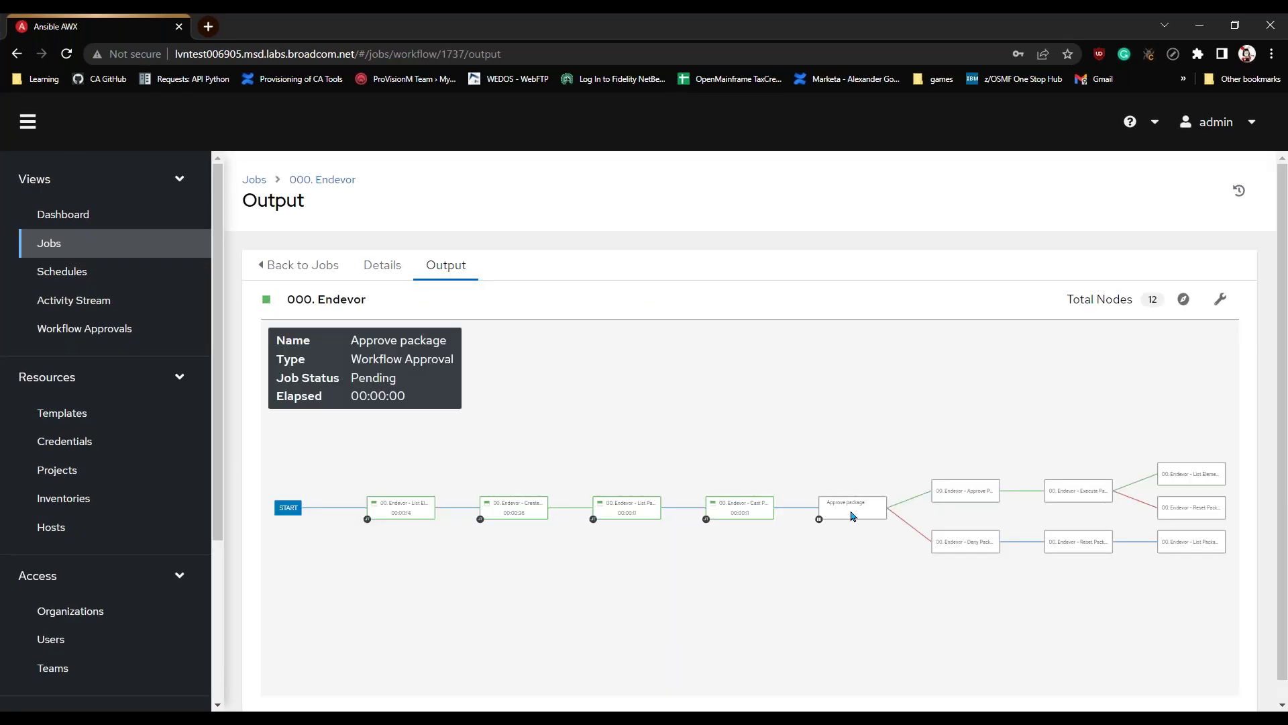
left_click(850, 514)
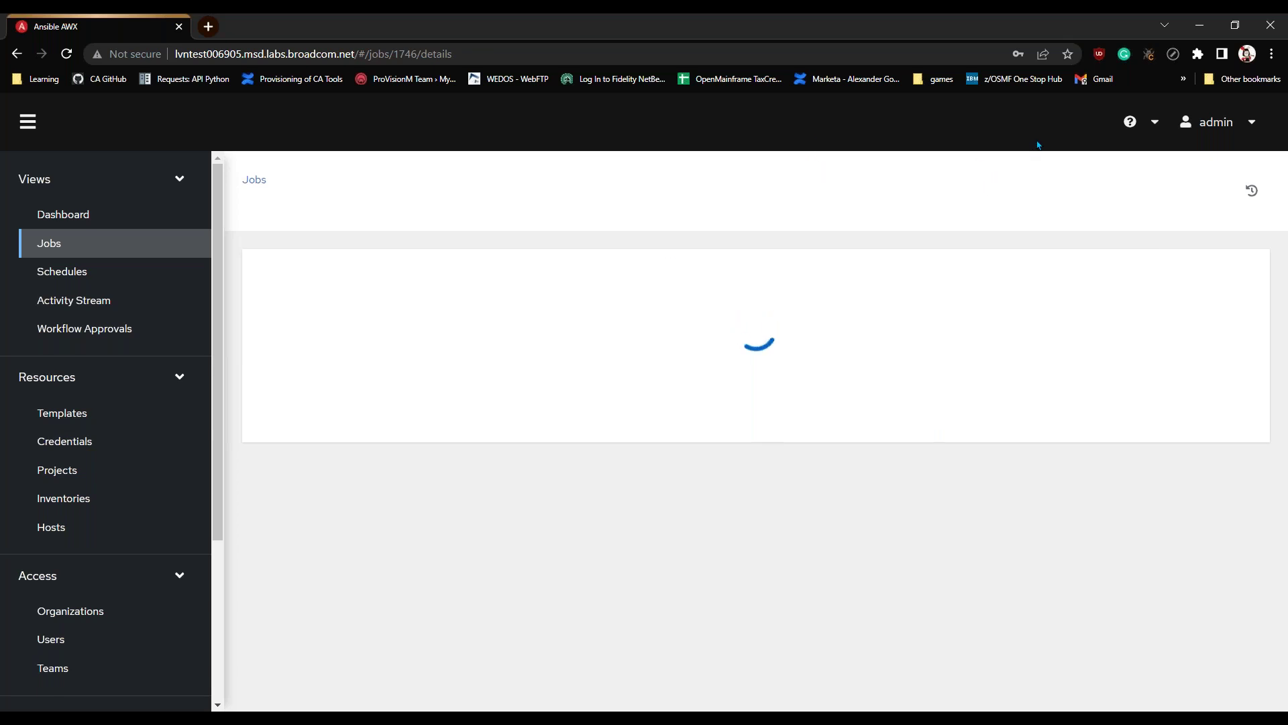
Step: Approve job 1737's pending Approve package request in Workflow Approvals, then show Jobs
left_click(90, 328)
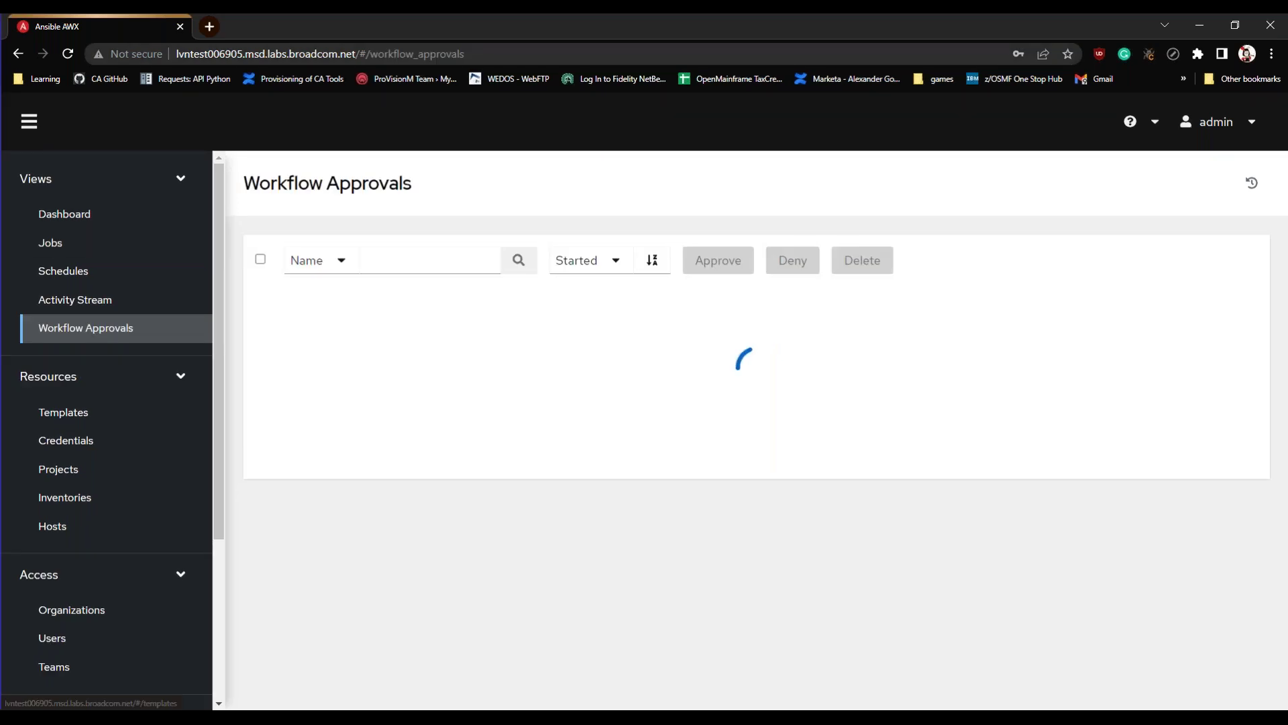
left_click(342, 316)
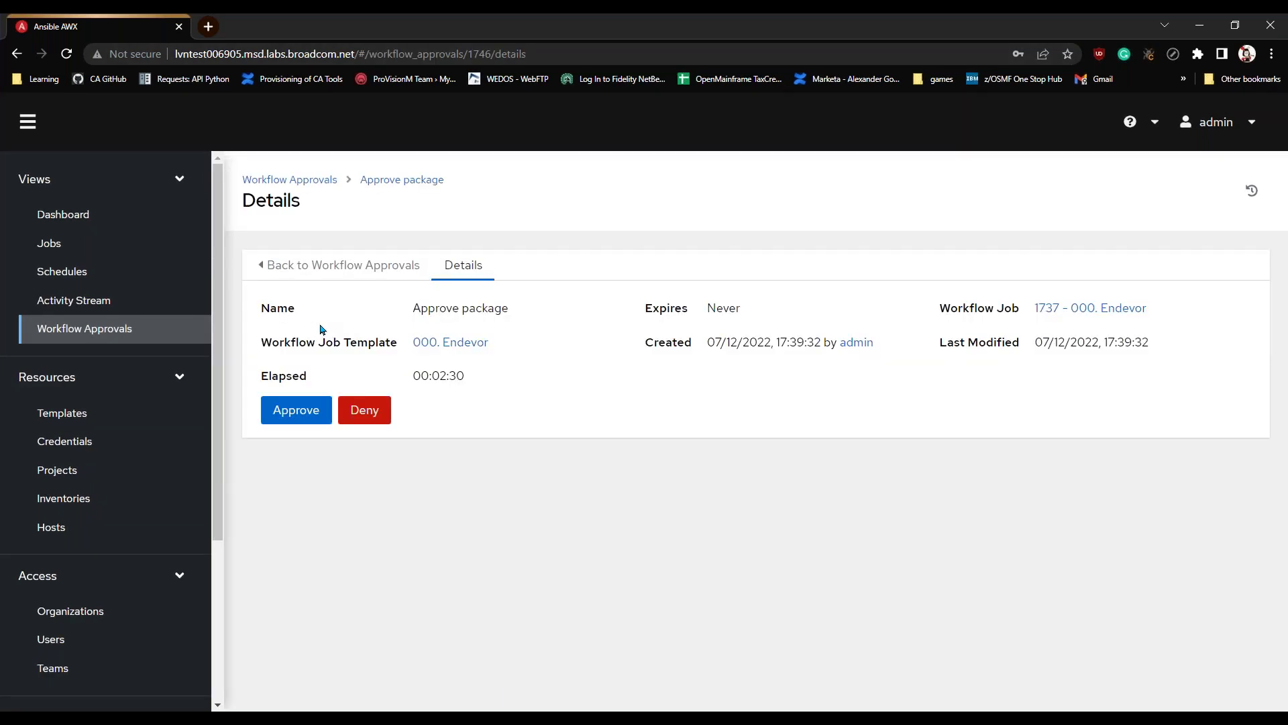
left_click(295, 416)
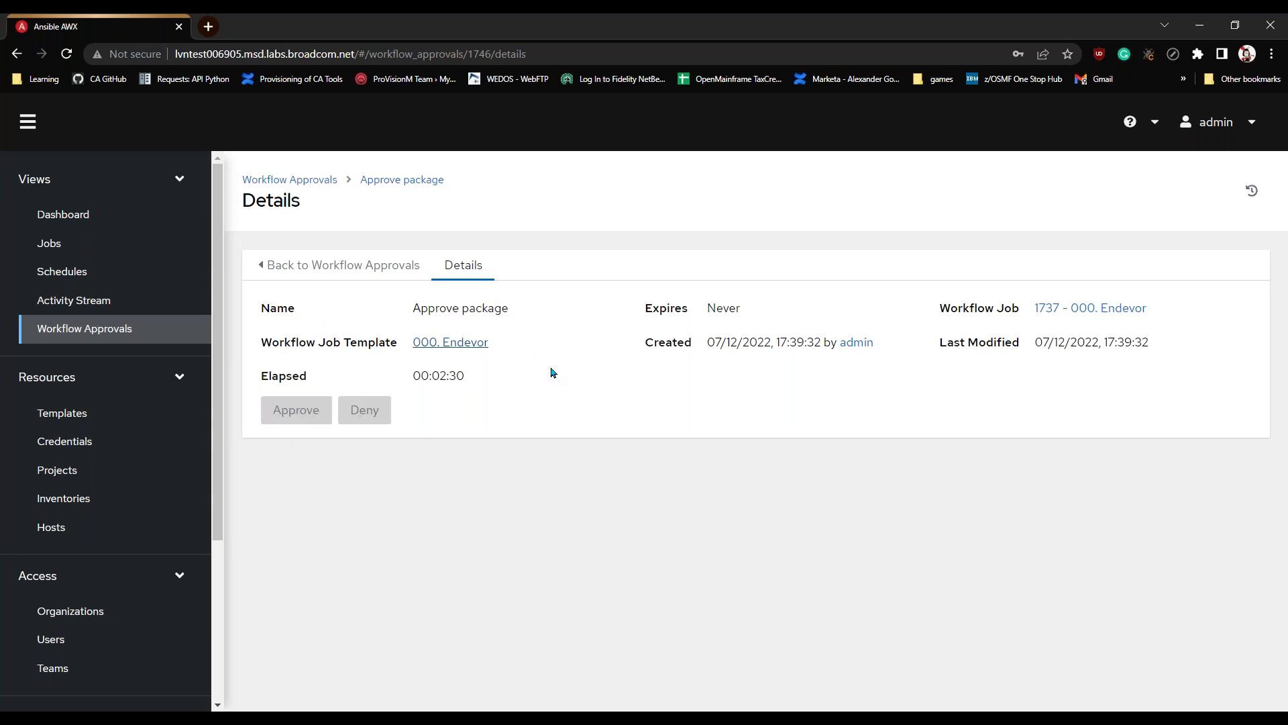
left_click(266, 267)
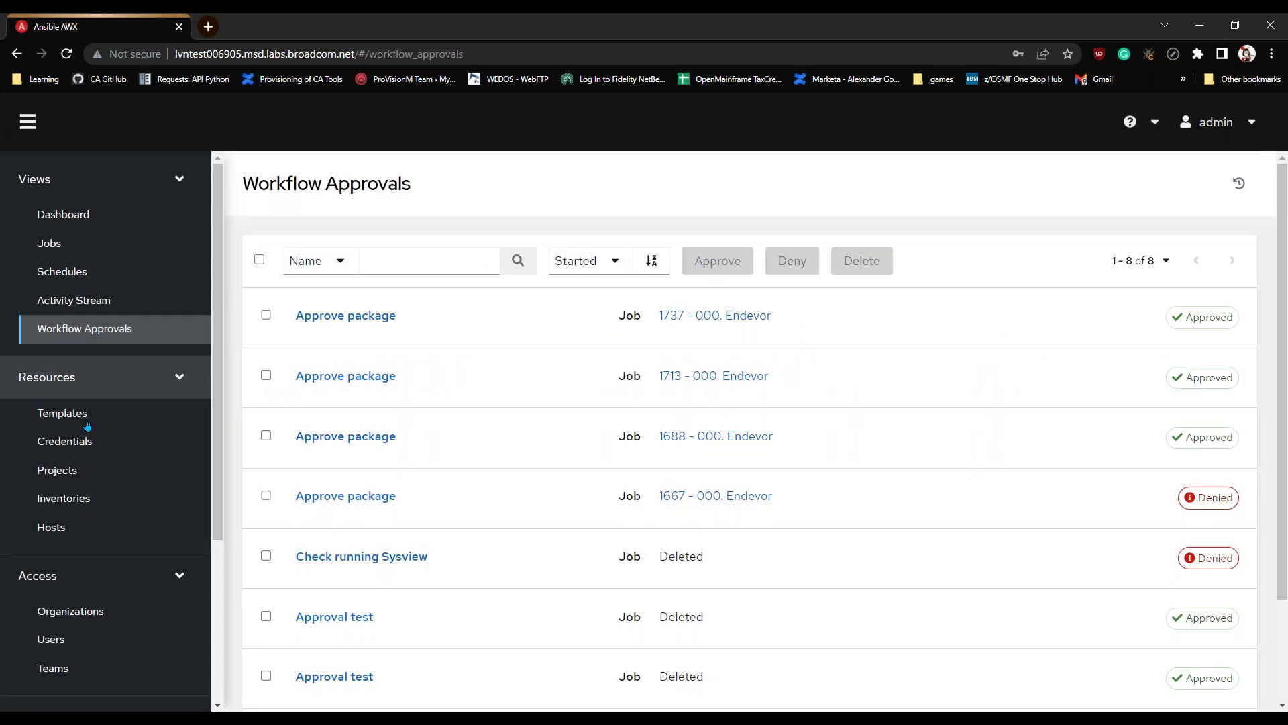
left_click(51, 243)
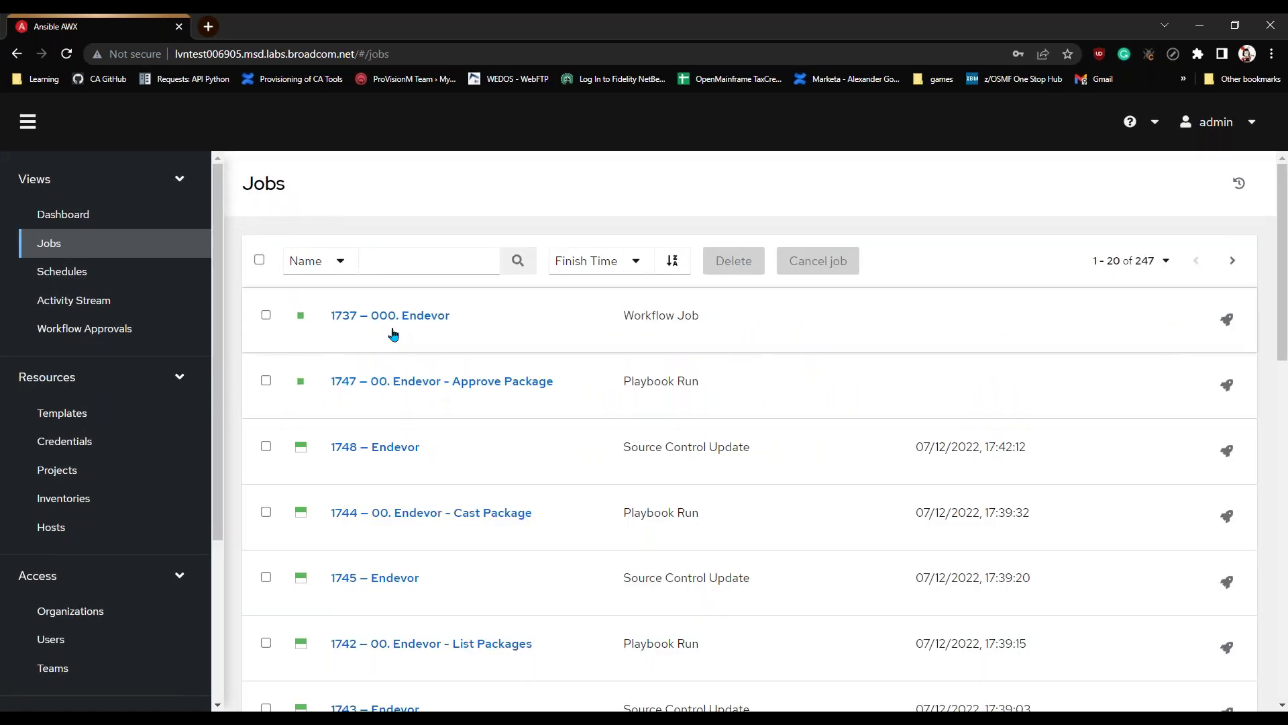
Step: Open workflow job 1737's graph and inspect the Approve Package and Execute node statuses
left_click(391, 322)
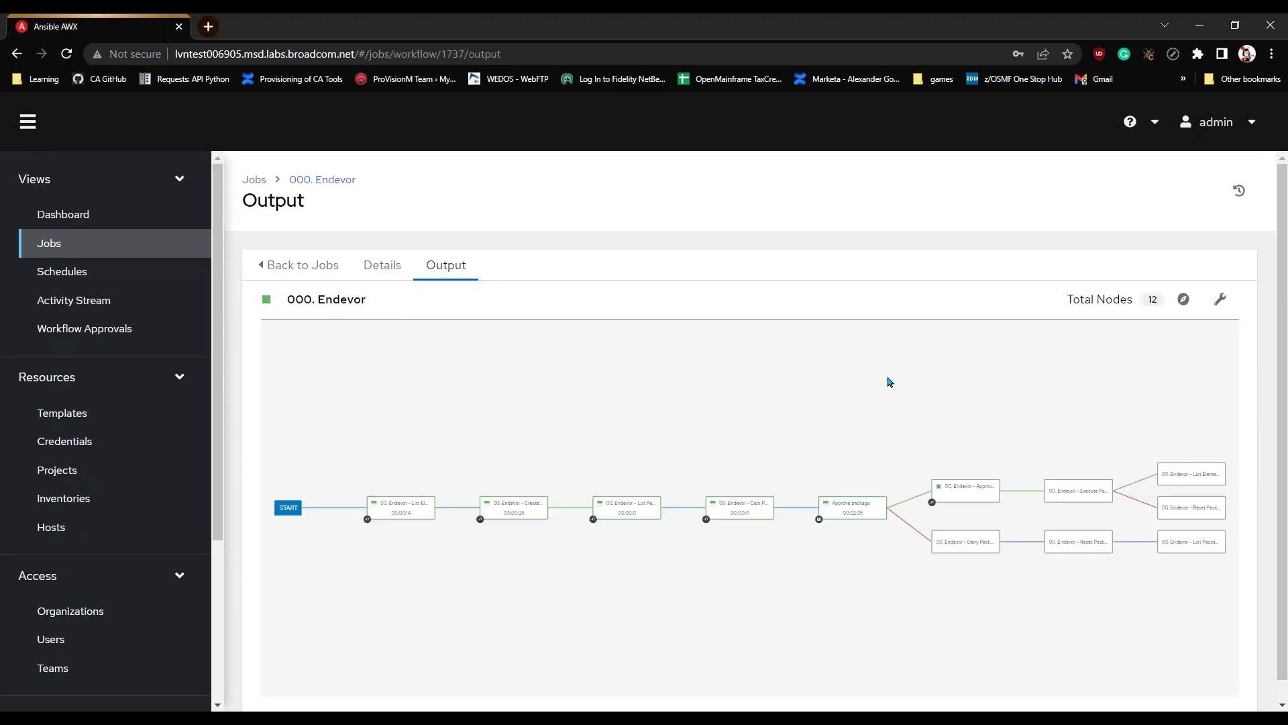
mouse_move(866, 517)
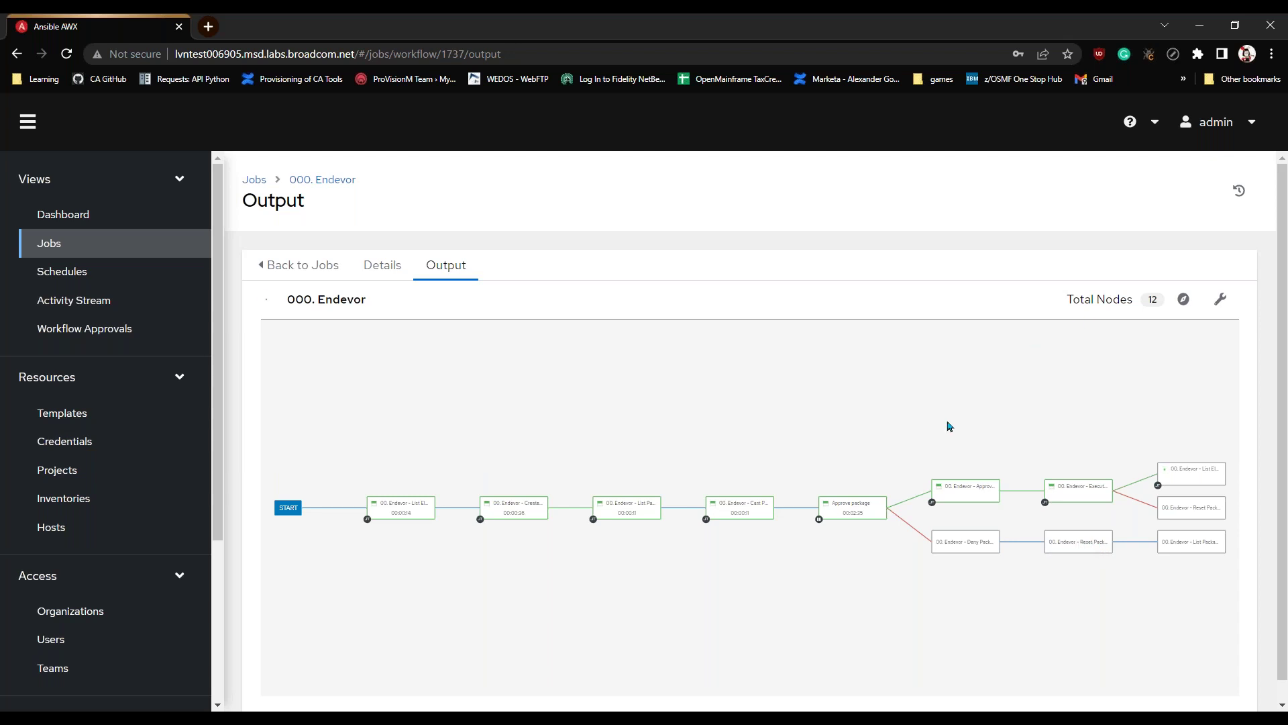
mouse_move(977, 496)
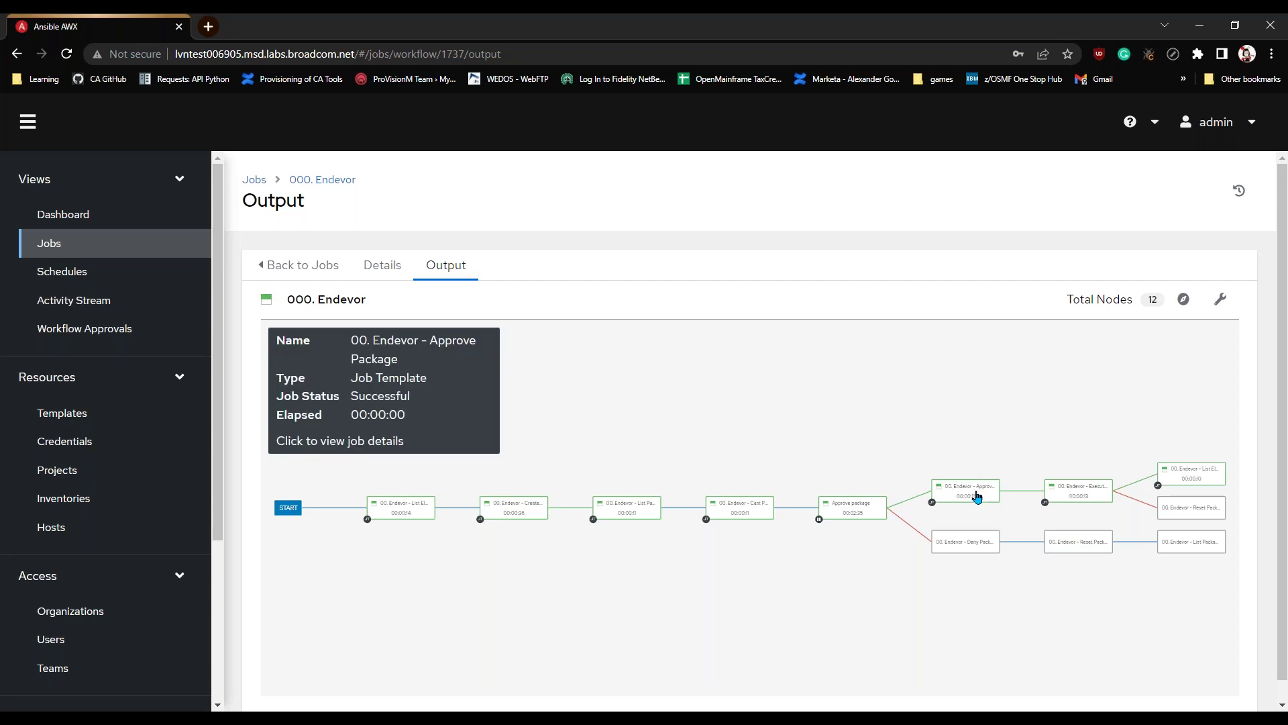
Step: View the Approve Package job run, then open List Elements job 1751 from job 1737's graph
left_click(978, 496)
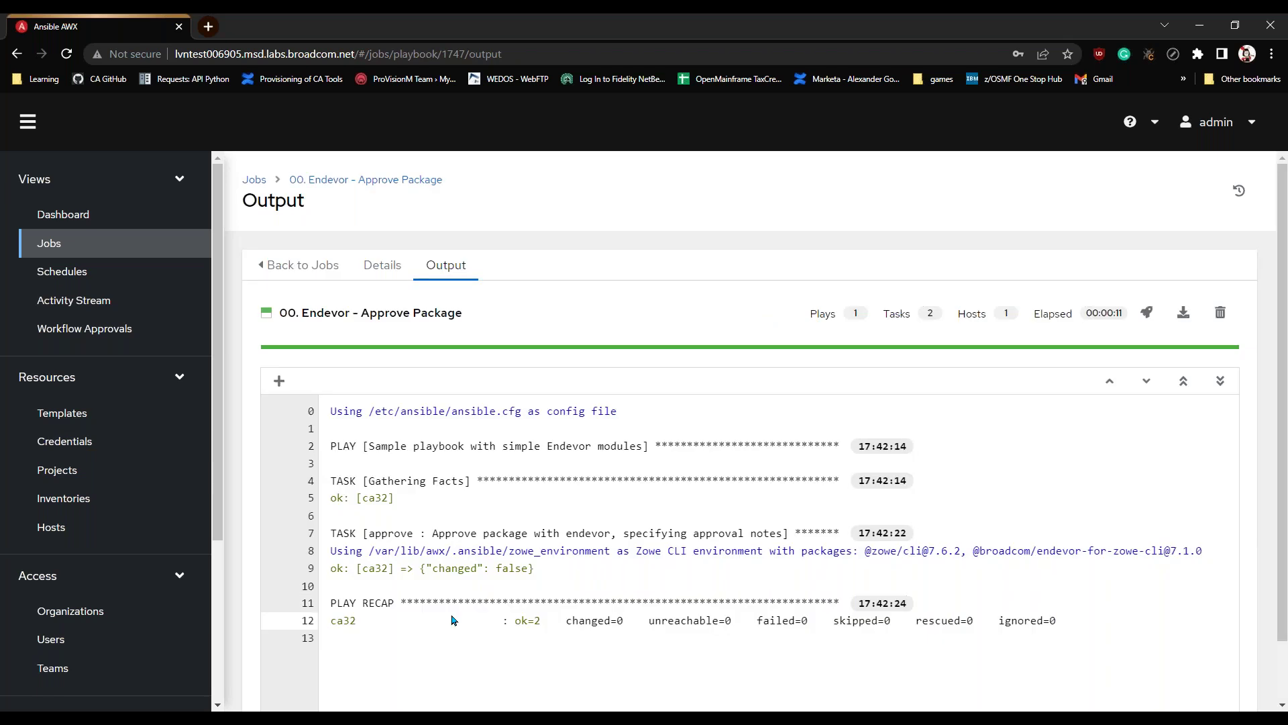
left_click(260, 270)
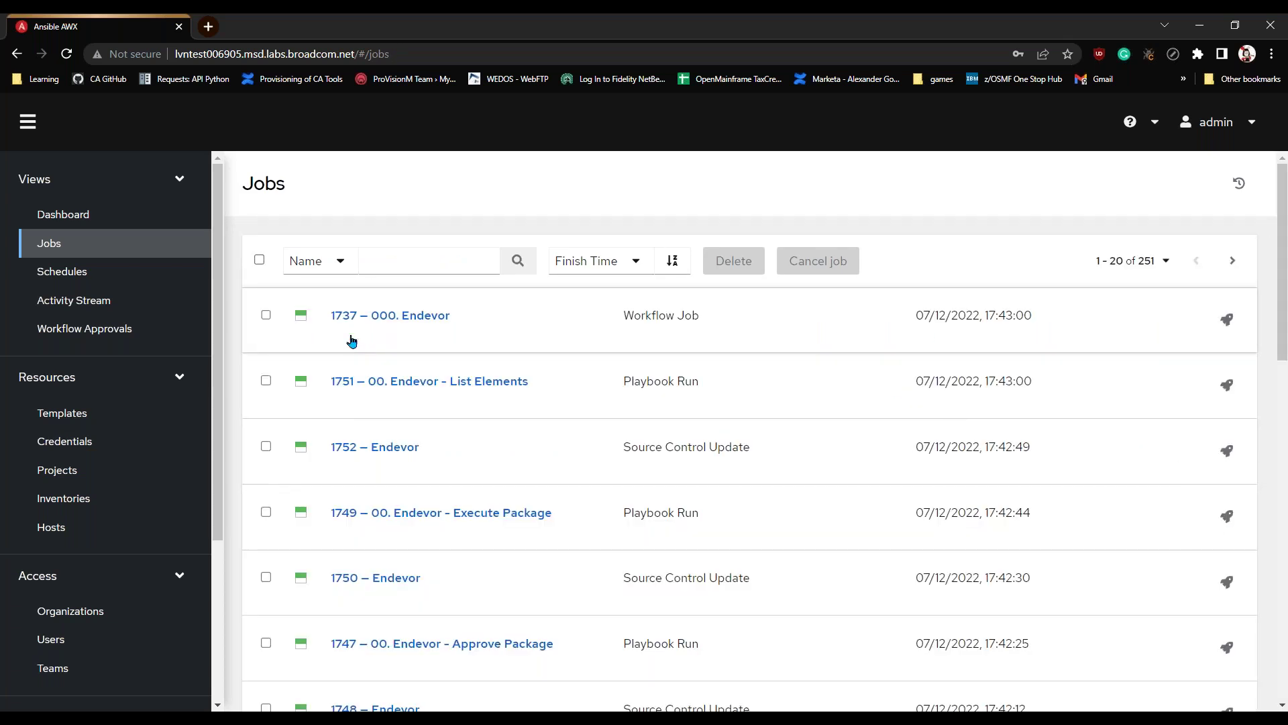
left_click(384, 317)
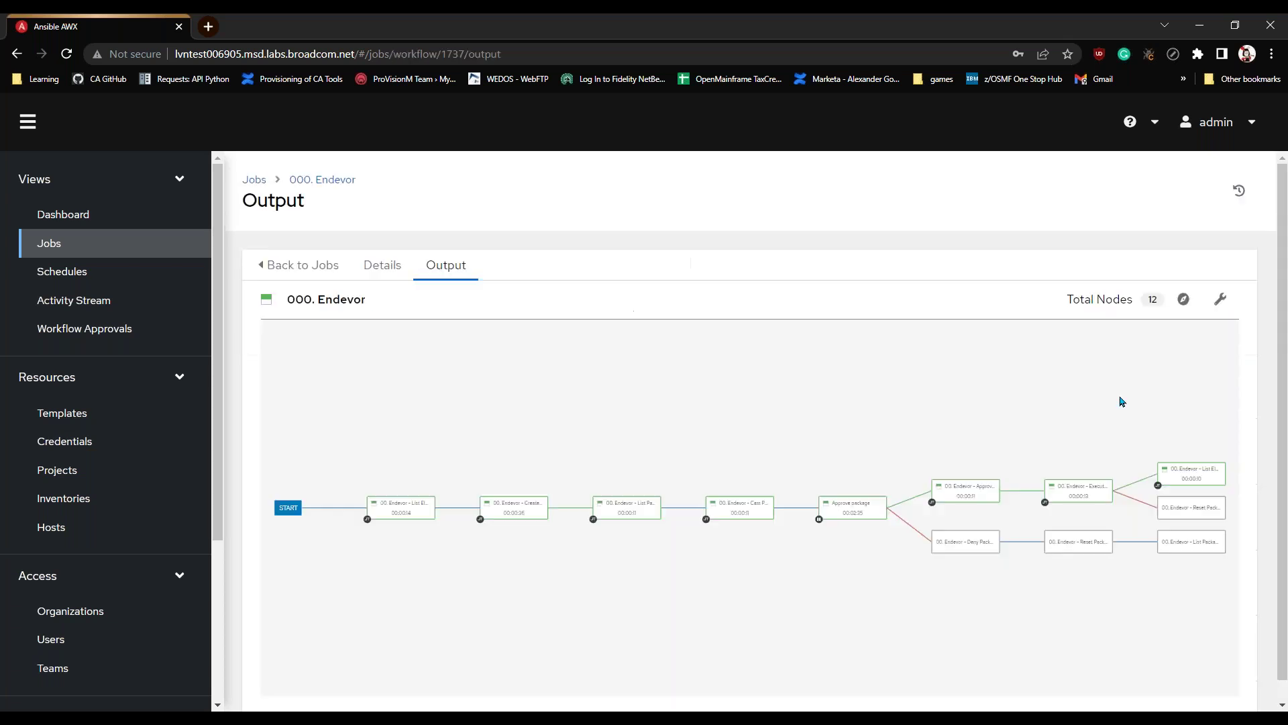
mouse_move(1093, 496)
mouse_move(1133, 488)
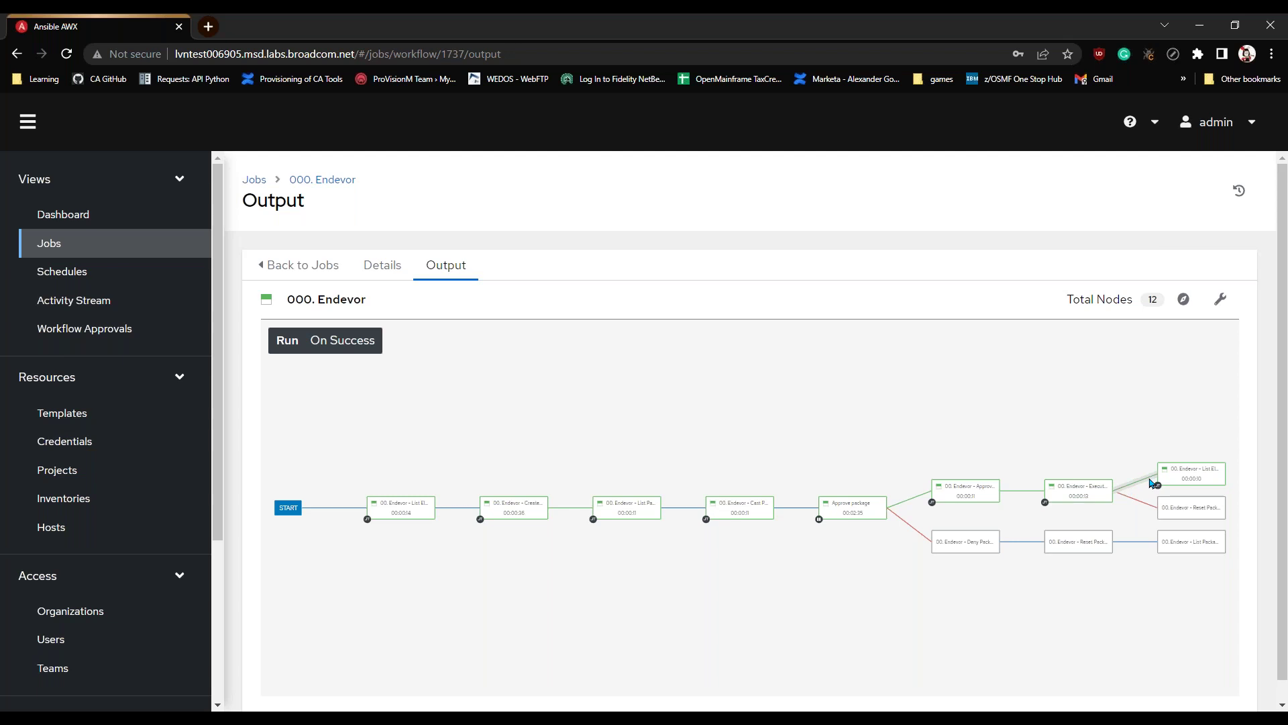
mouse_move(1190, 475)
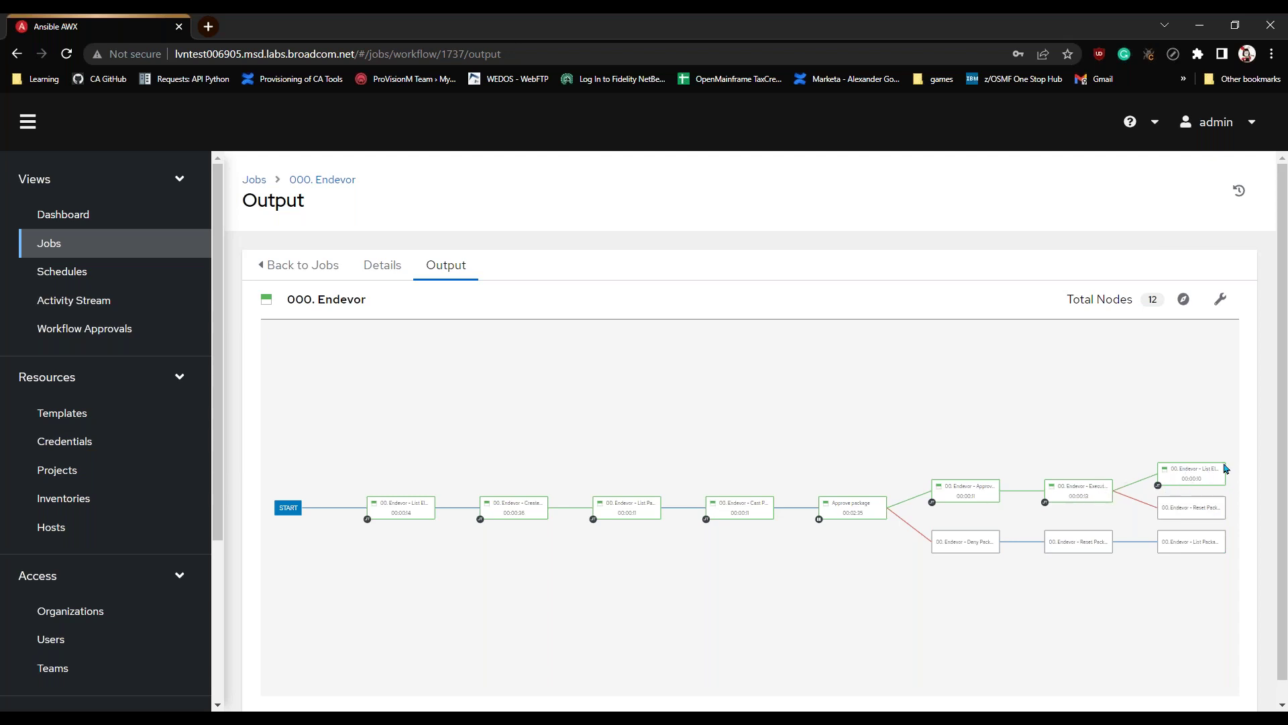
left_click(1201, 478)
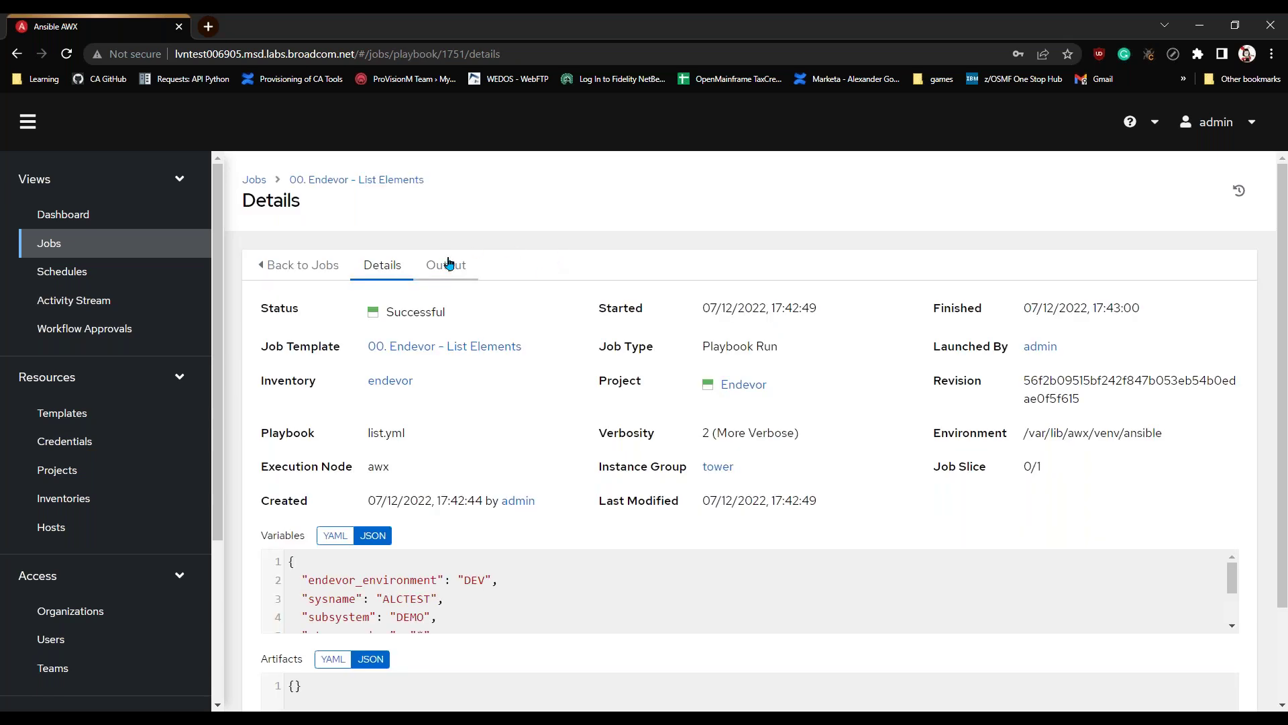
Step: Check the List Elements job's host standard output for elements ANSIB01 to ANSIB04, then go to Templates
left_click(449, 263)
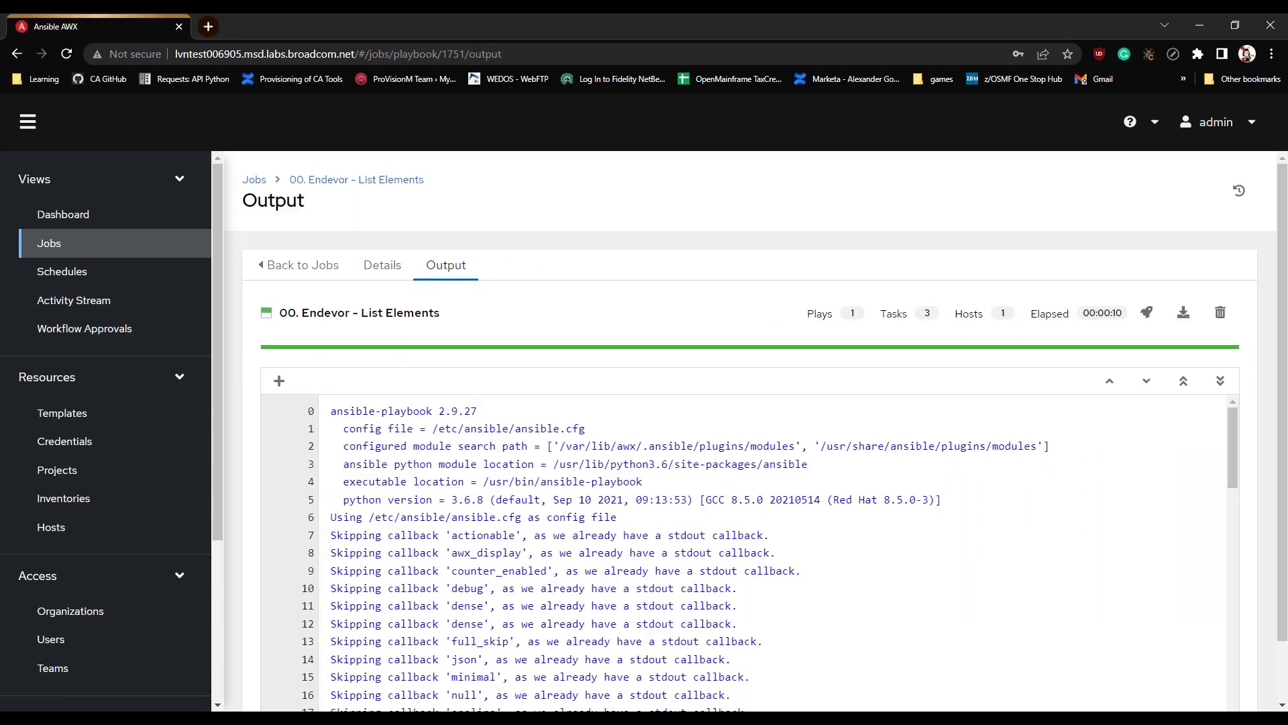
scroll(899, 547, "down", 7)
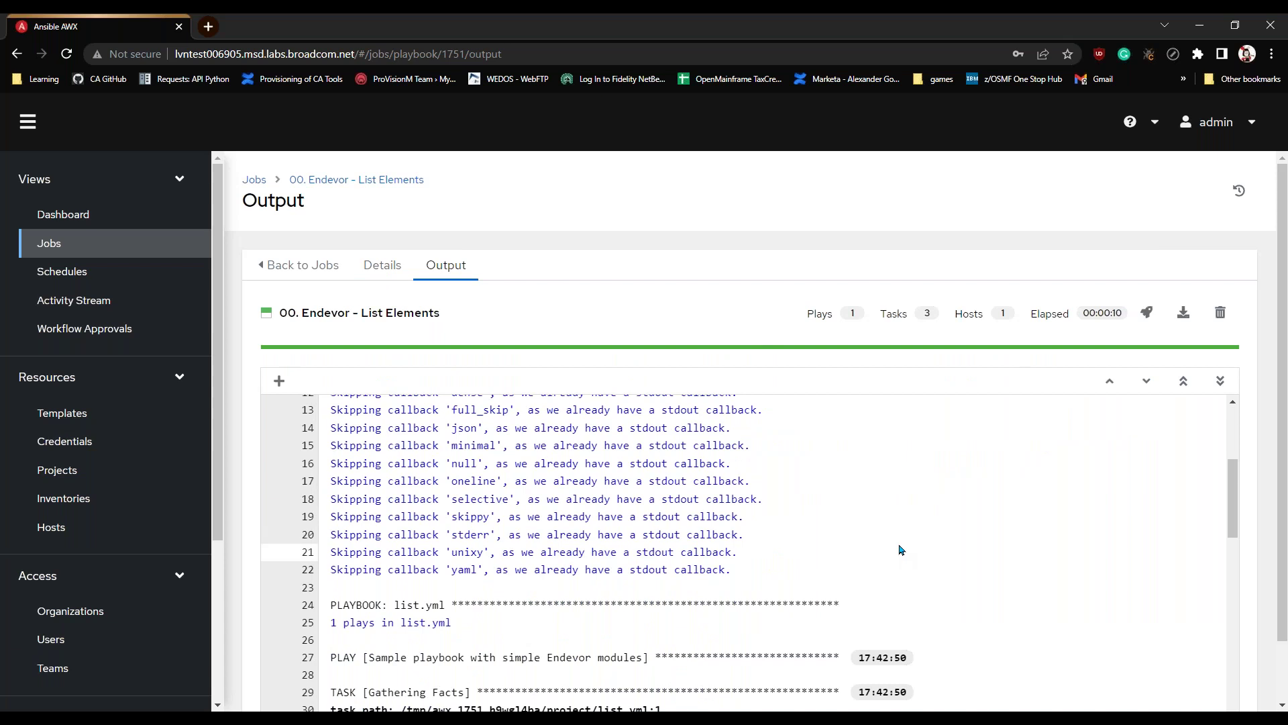
scroll(900, 549, "down", 3)
left_click(646, 571)
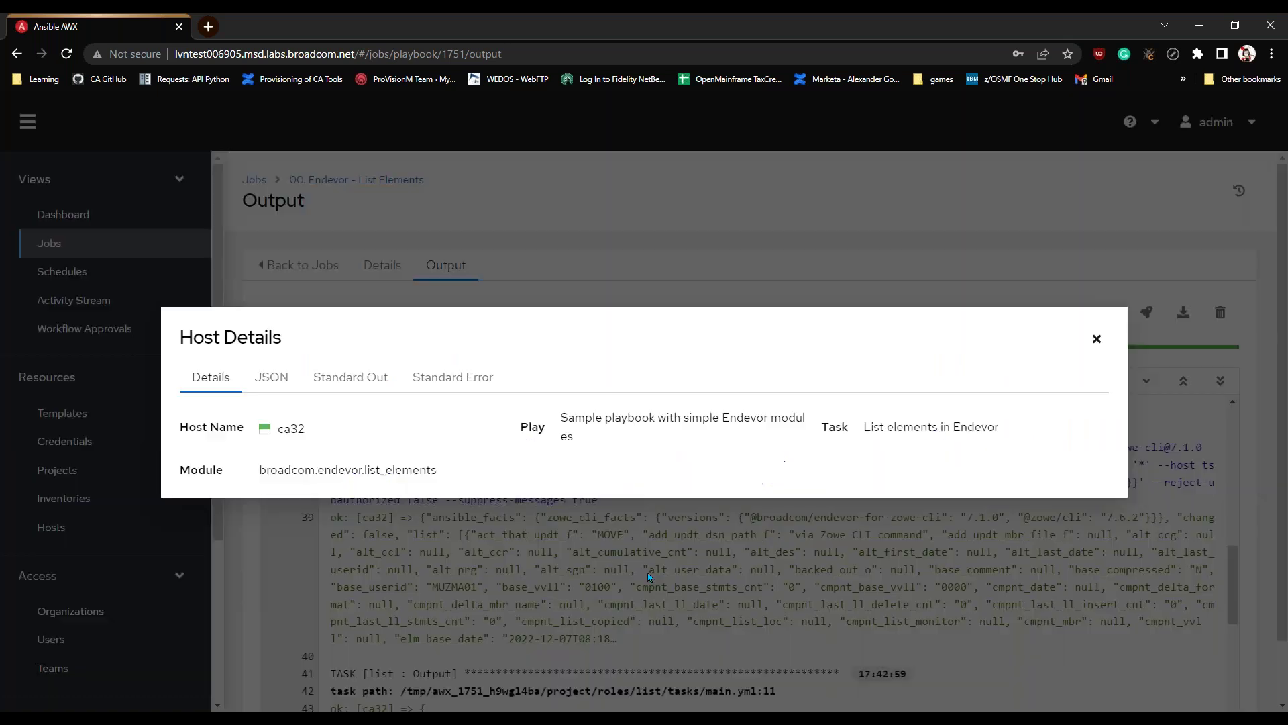
left_click(361, 377)
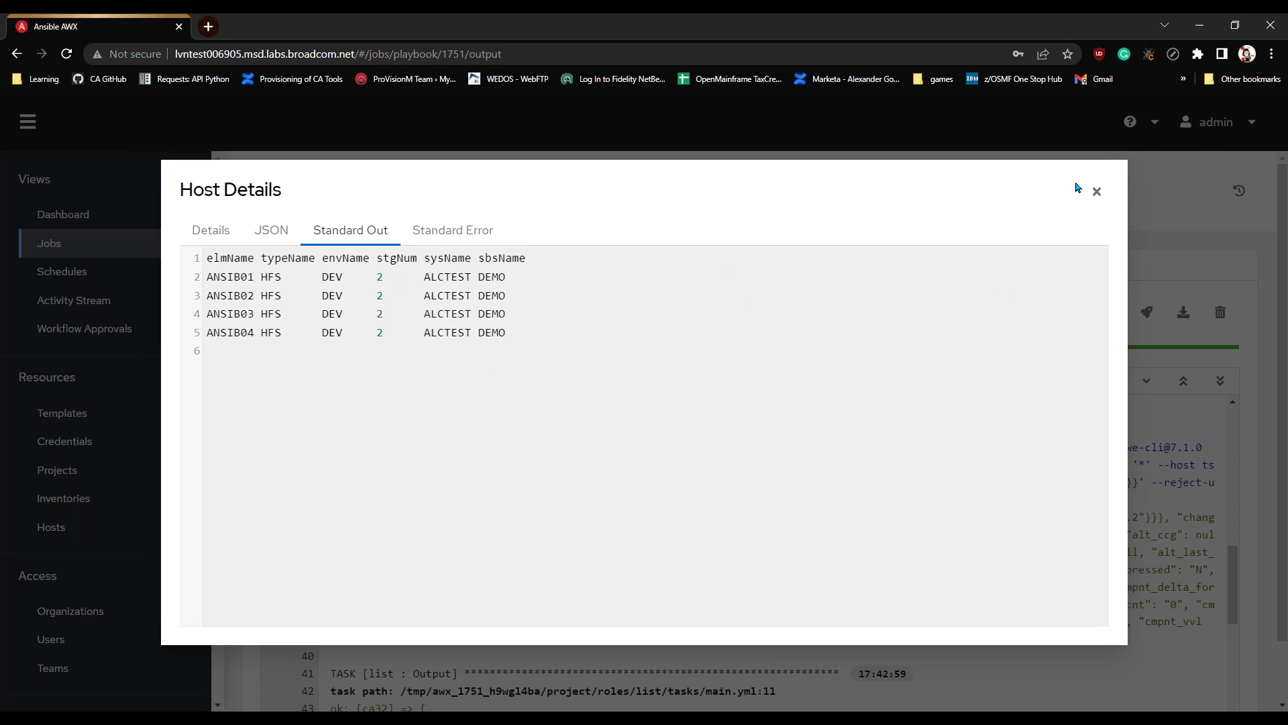
left_click(1098, 192)
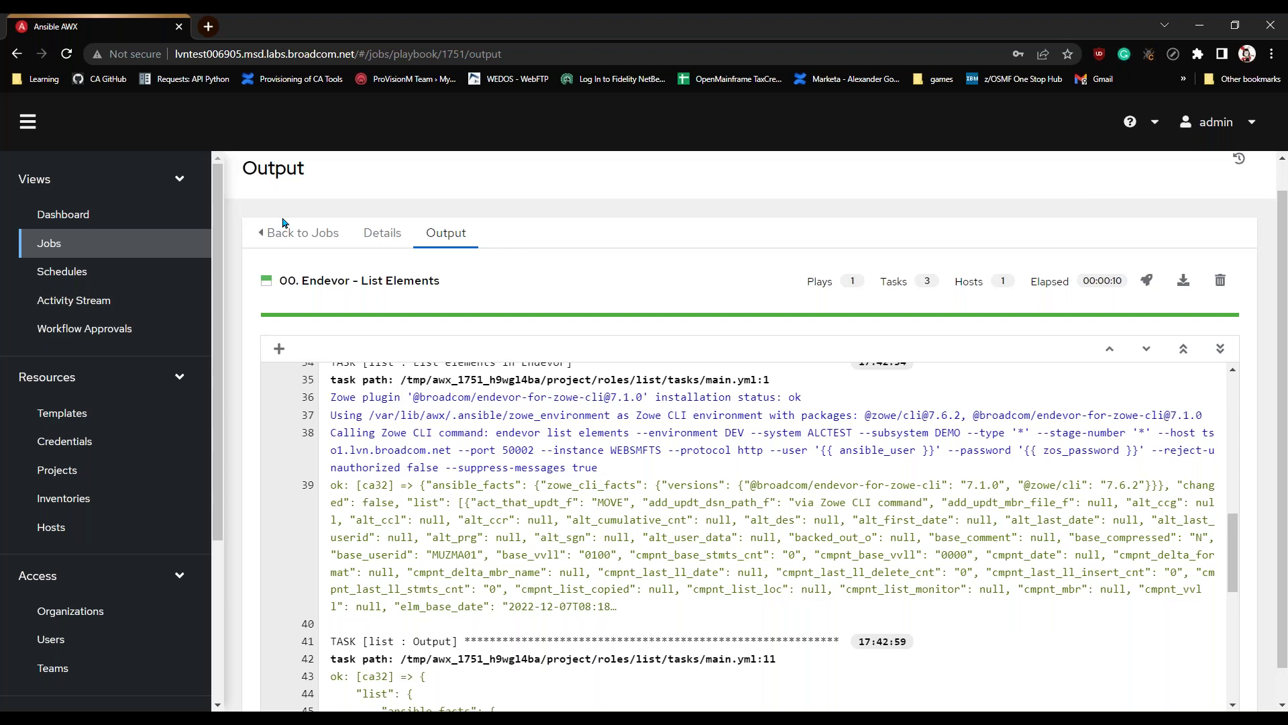
left_click(87, 425)
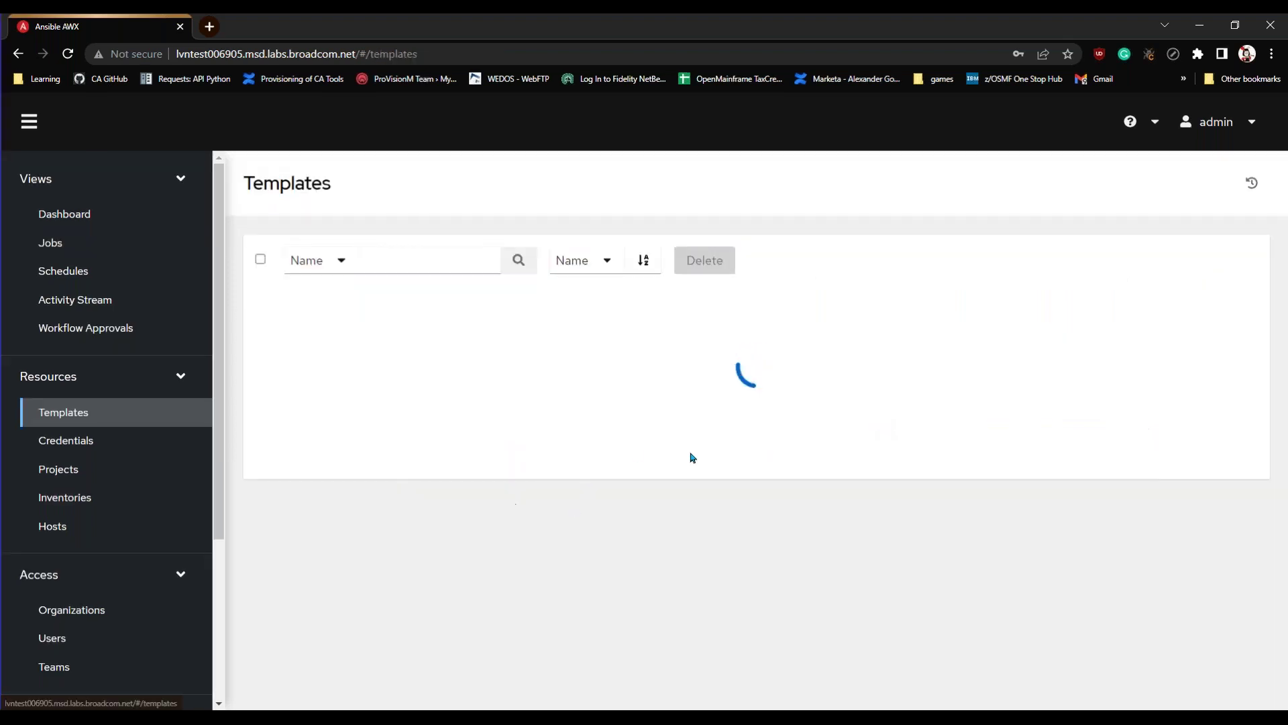
Step: Start 00. Endevor - List Packages with package_name MARKETKAPKG and advance to the launch preview
scroll(443, 557, "down", 5)
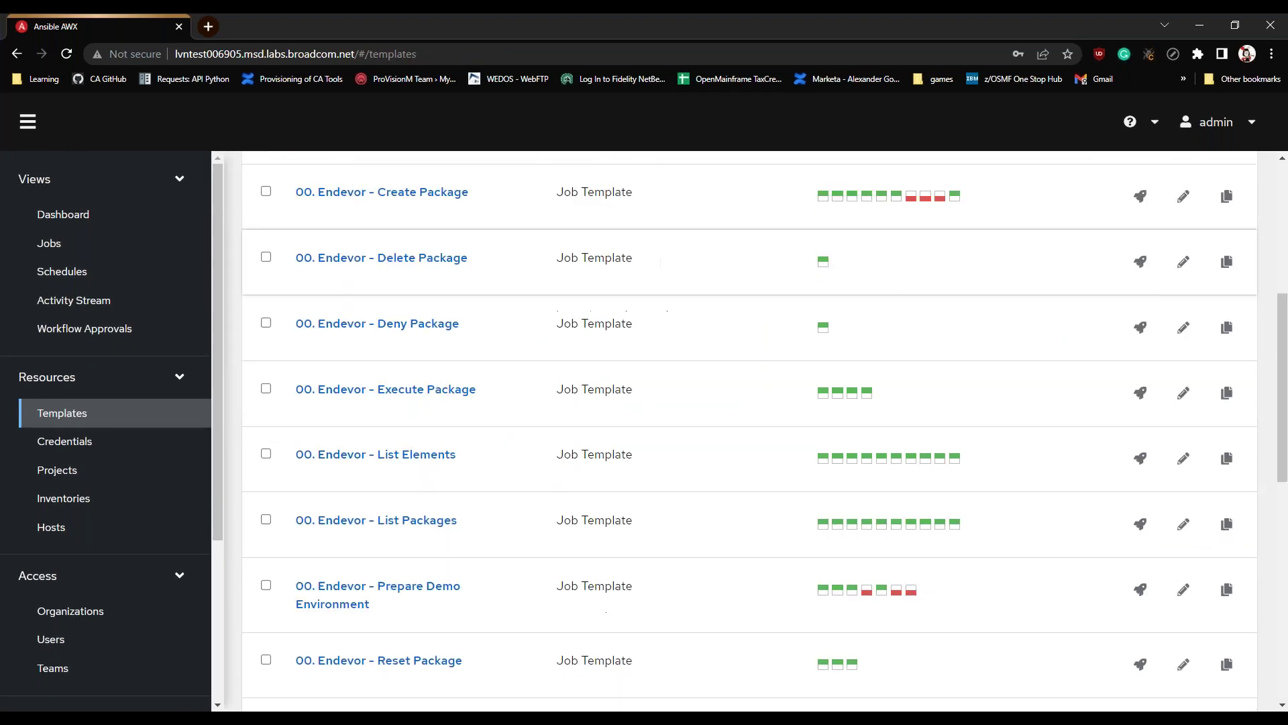
left_click(1141, 522)
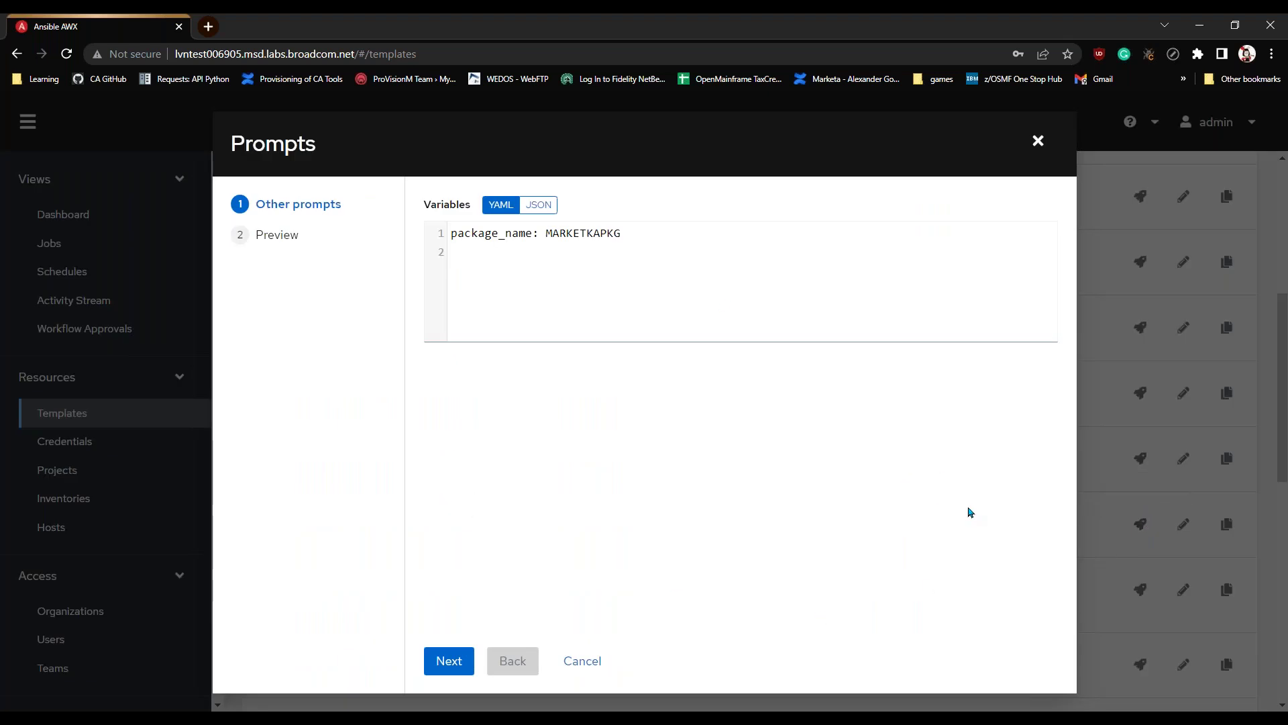
left_click(677, 272)
left_click(625, 233)
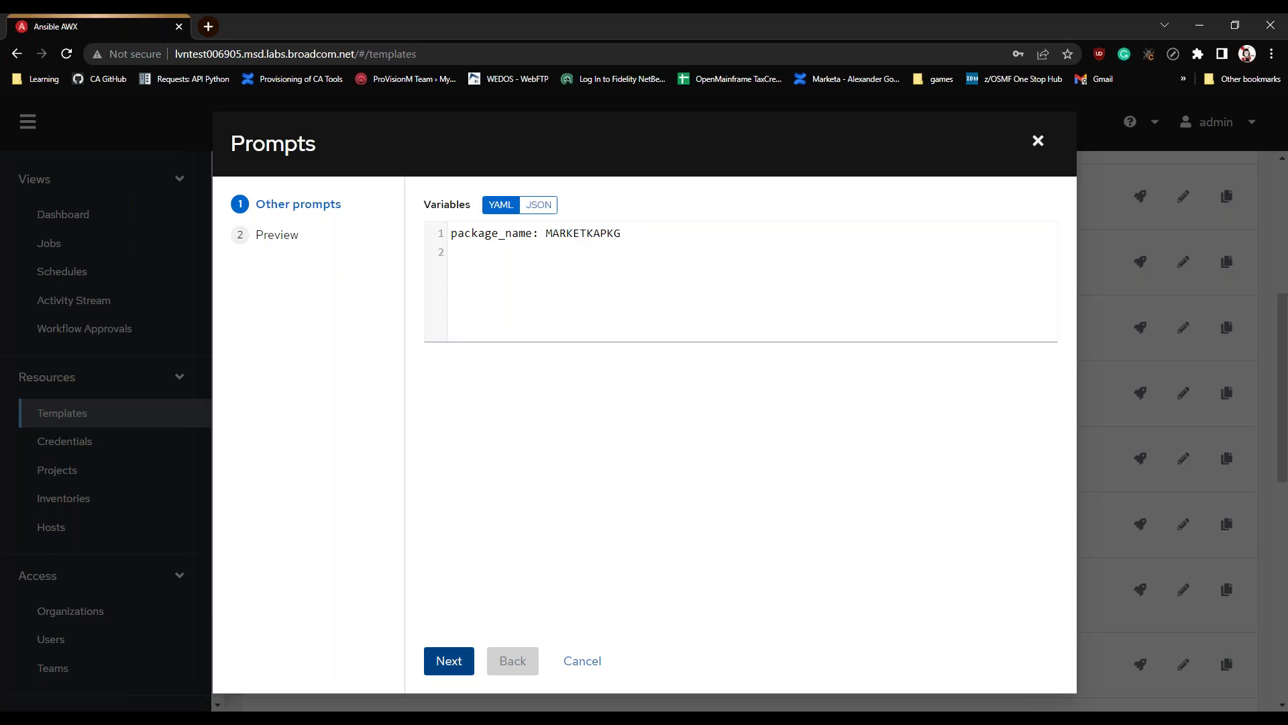
left_click(452, 663)
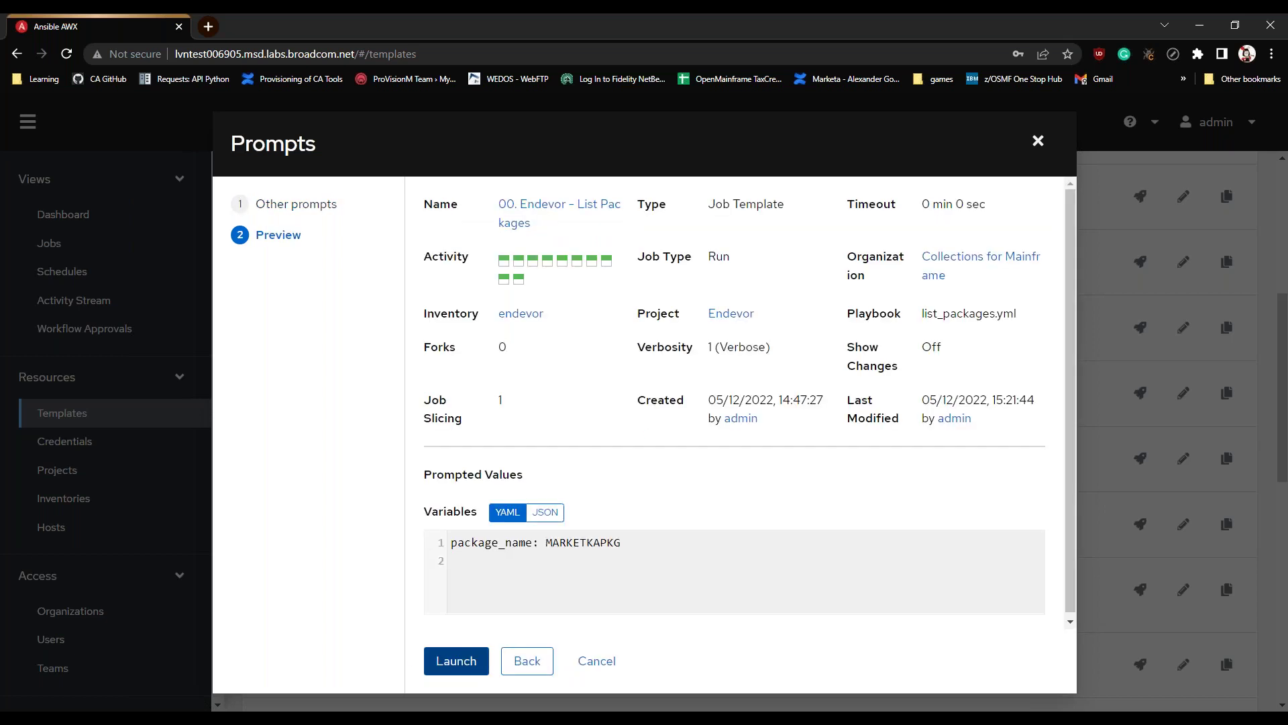
Step: Launch job 1753 and verify its host standard output lists MARKETKAPKG with status EXECUTED
left_click(452, 663)
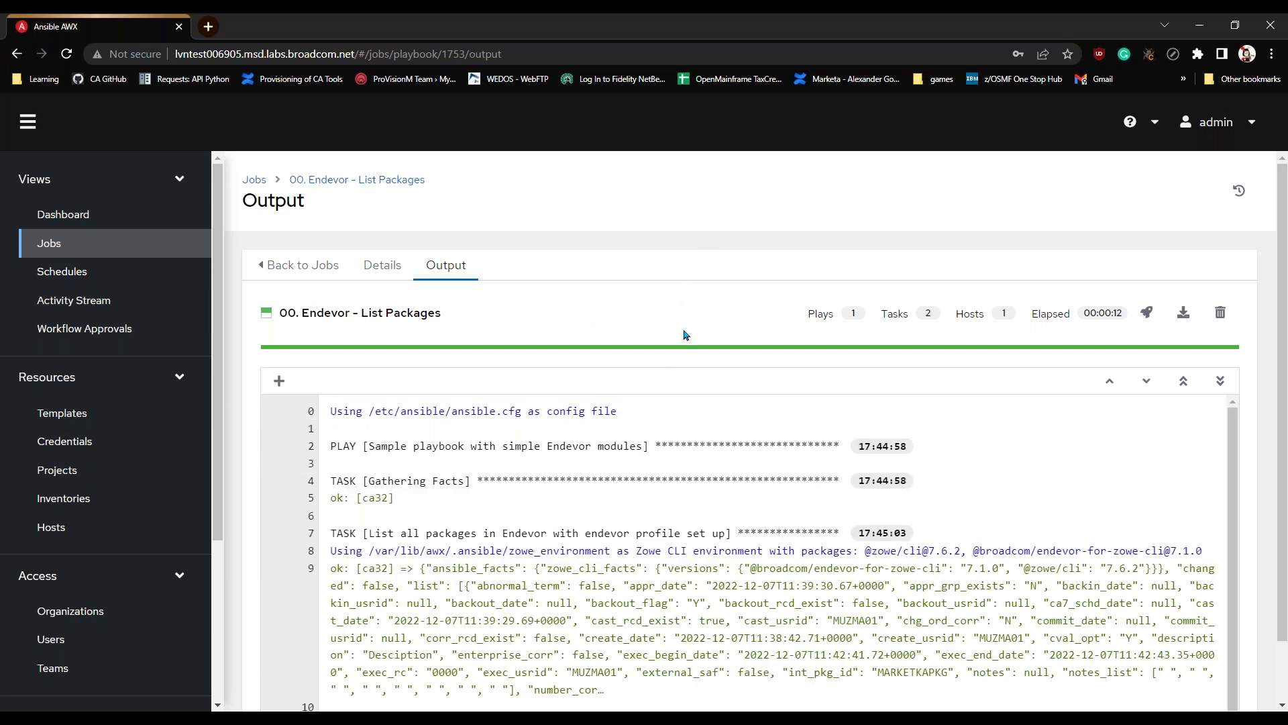
scroll(684, 334, "down", 1)
left_click(570, 552)
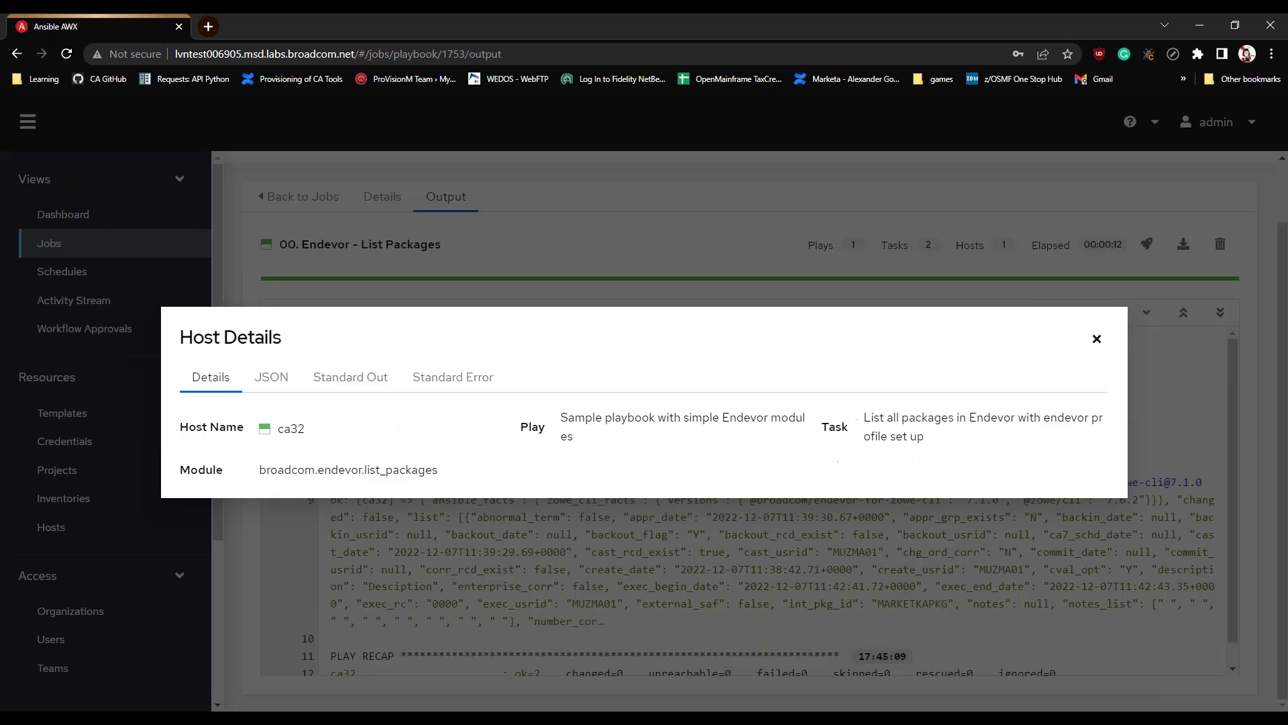
left_click(368, 379)
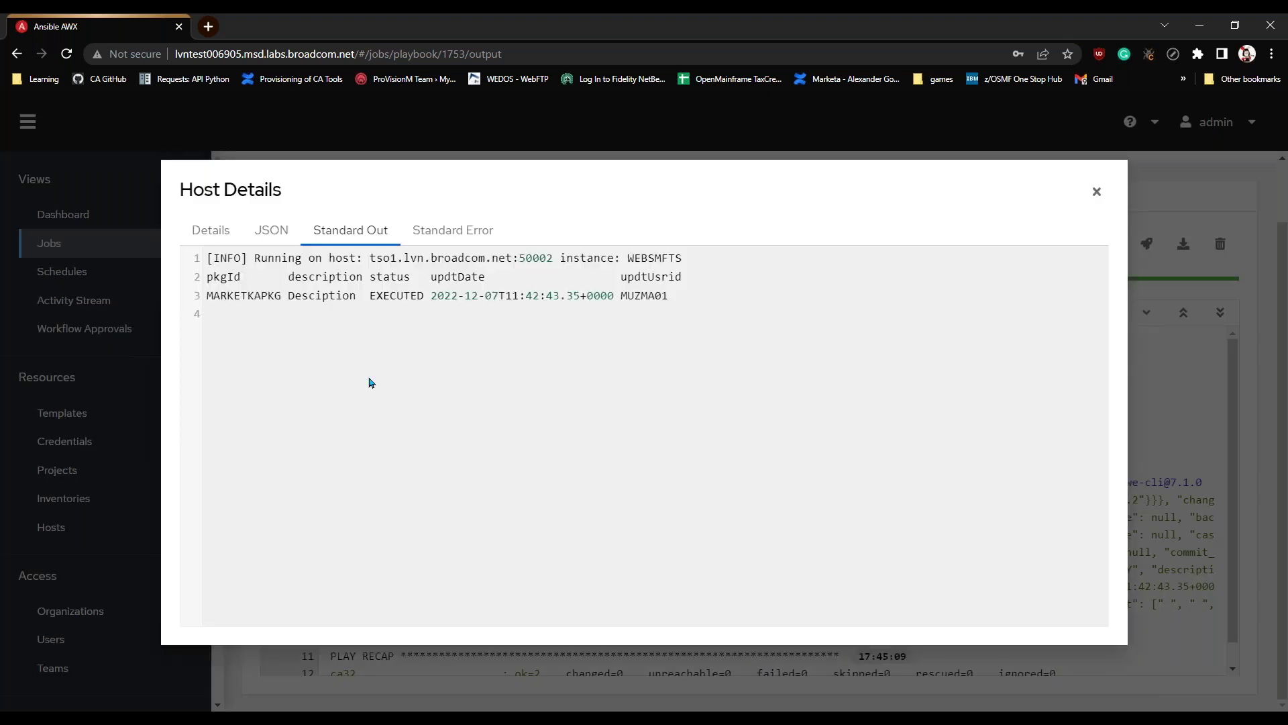
left_click_drag(210, 299, 409, 300)
left_click(409, 299)
left_click(1097, 193)
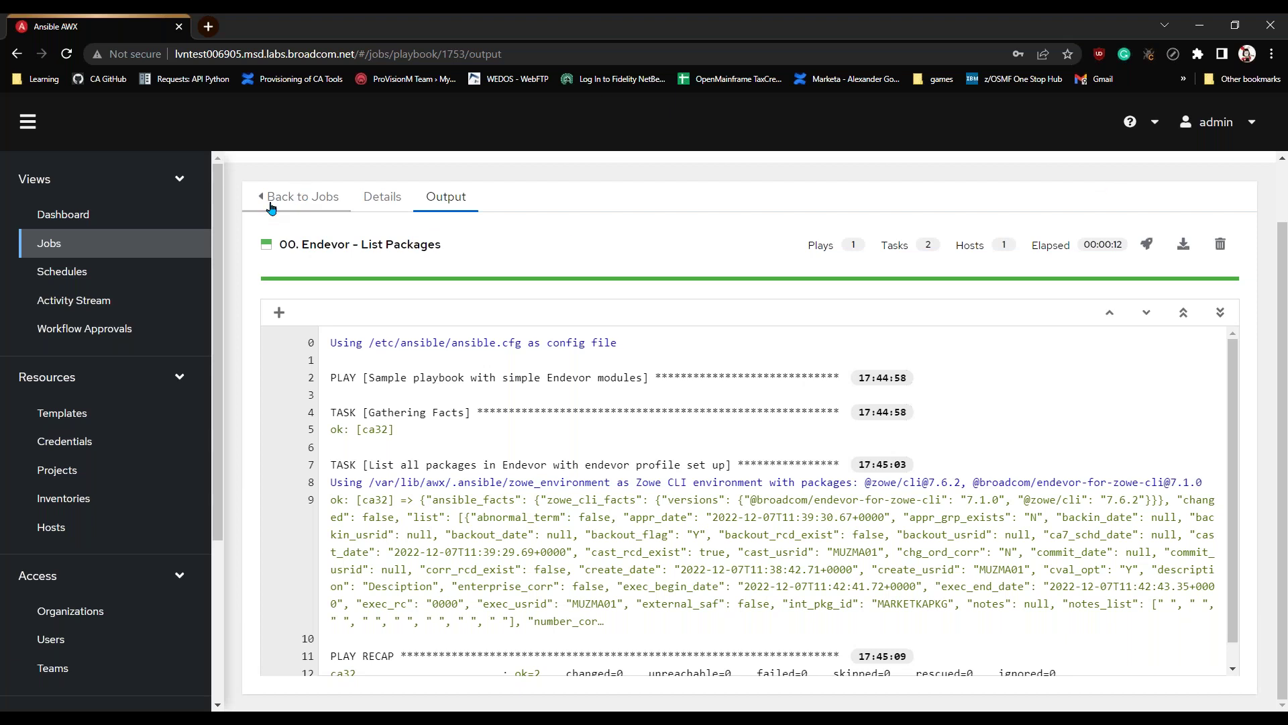
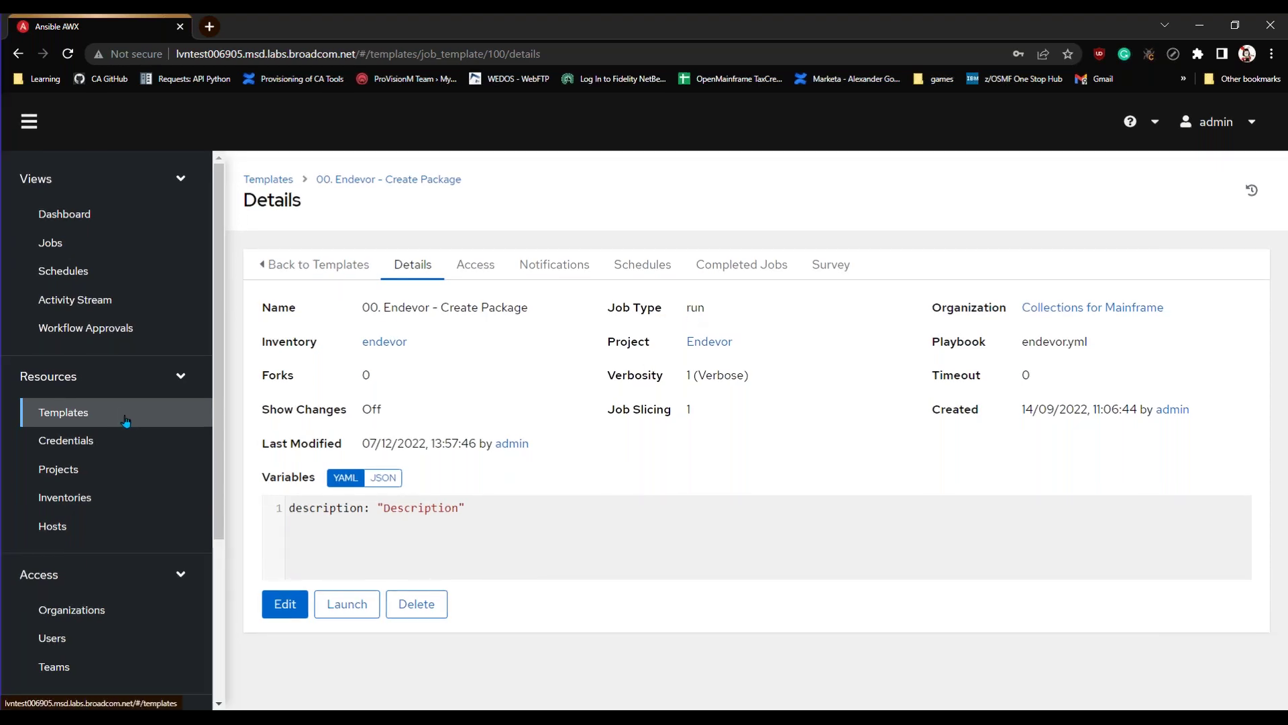
Step: Open the ca32 host in the endevor inventory and review its variables, including package_name MARKETKAPKG
left_click(98, 496)
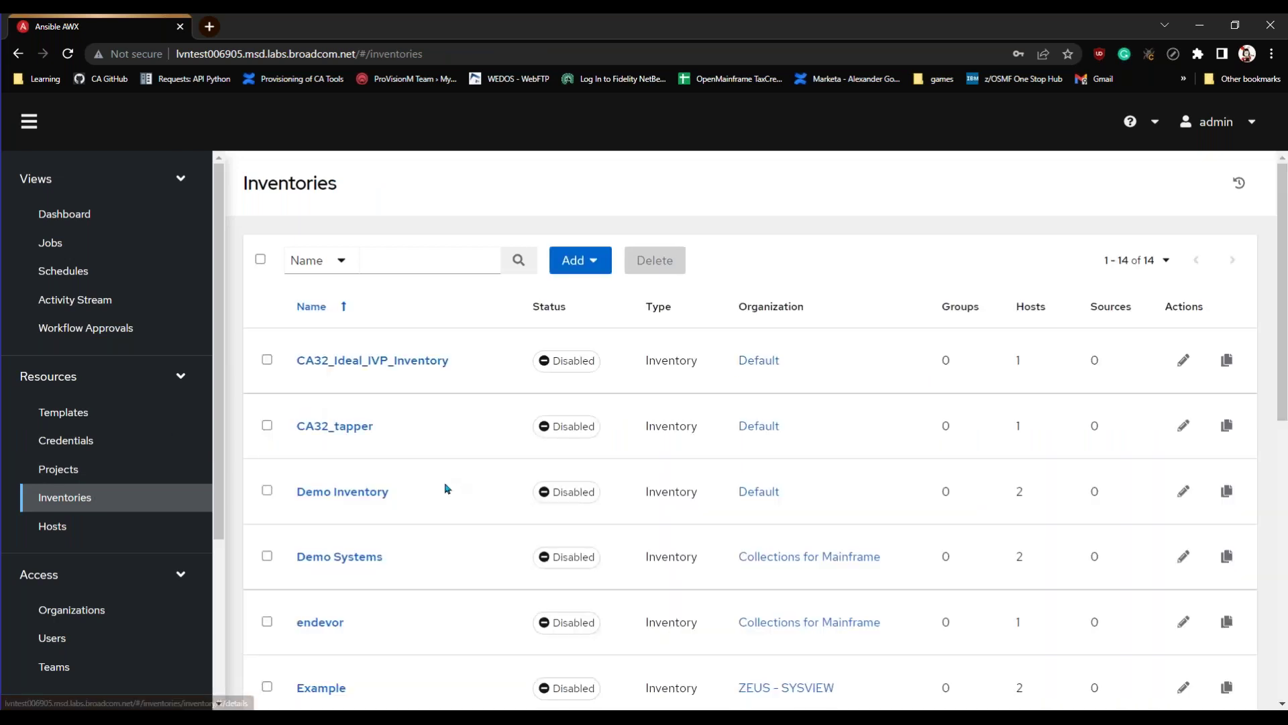
scroll(446, 489, "down", 2)
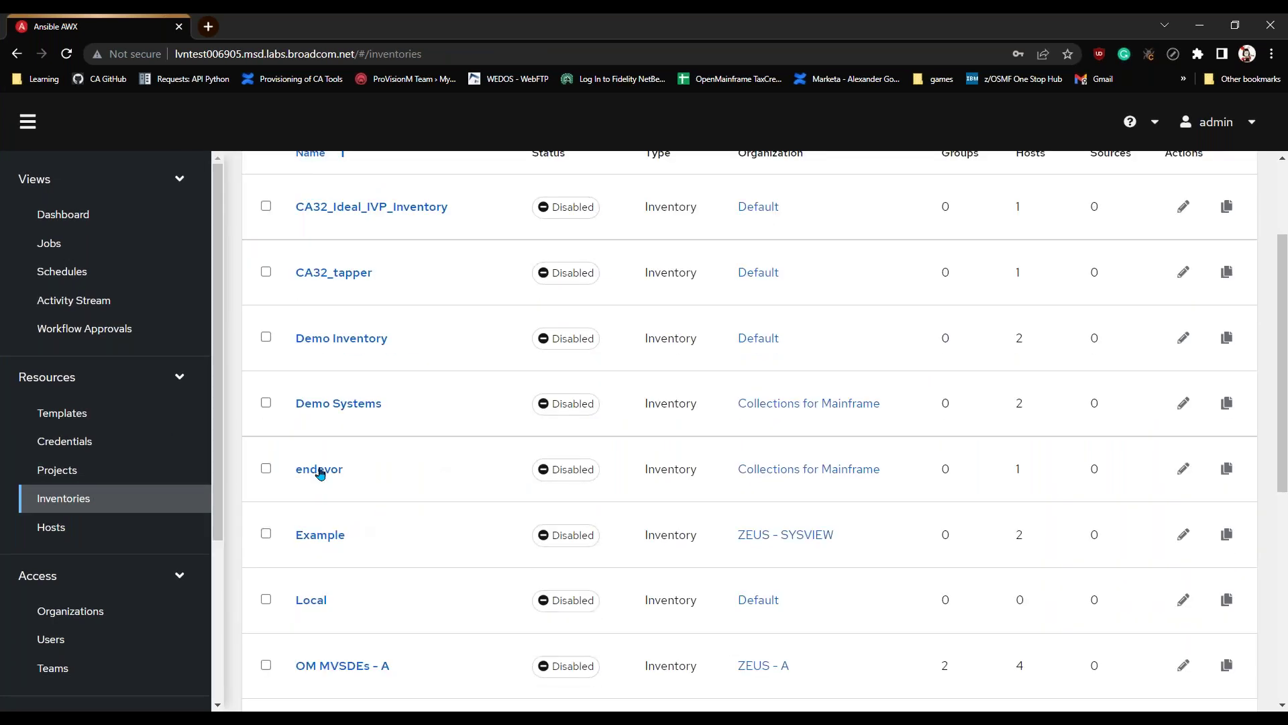
left_click(319, 471)
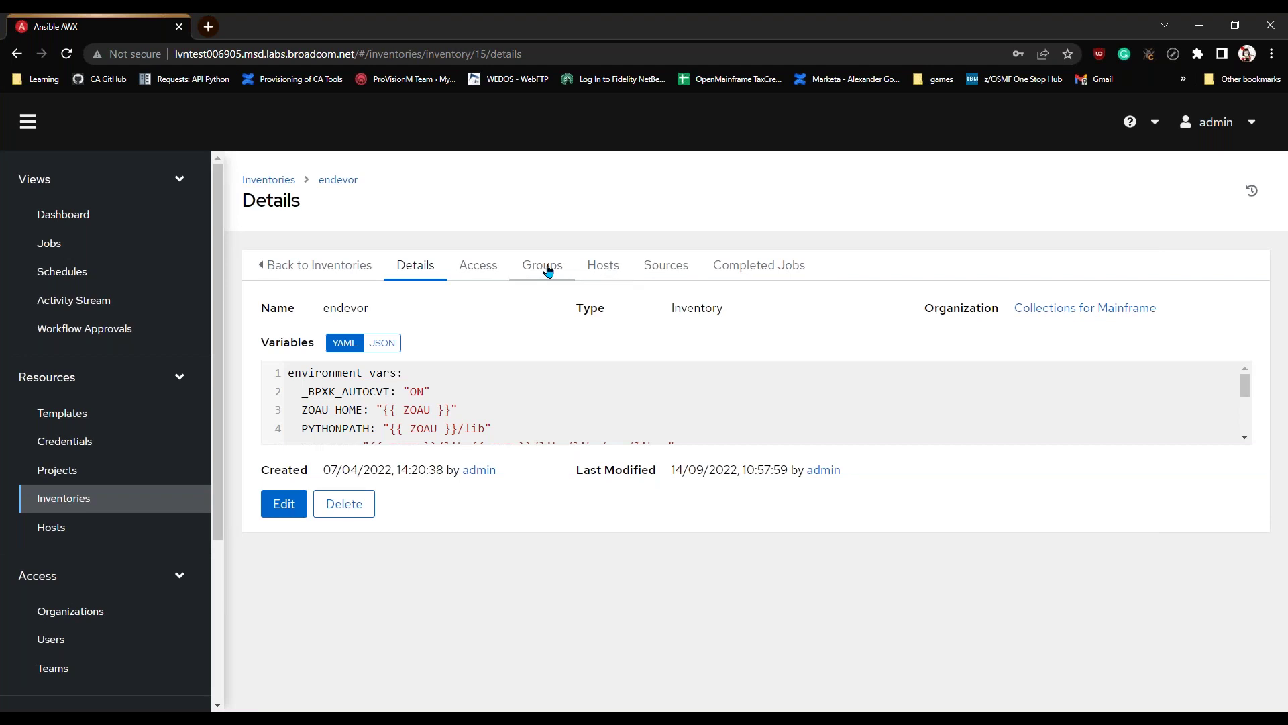
left_click(615, 272)
left_click(303, 363)
scroll(577, 460, "down", 6)
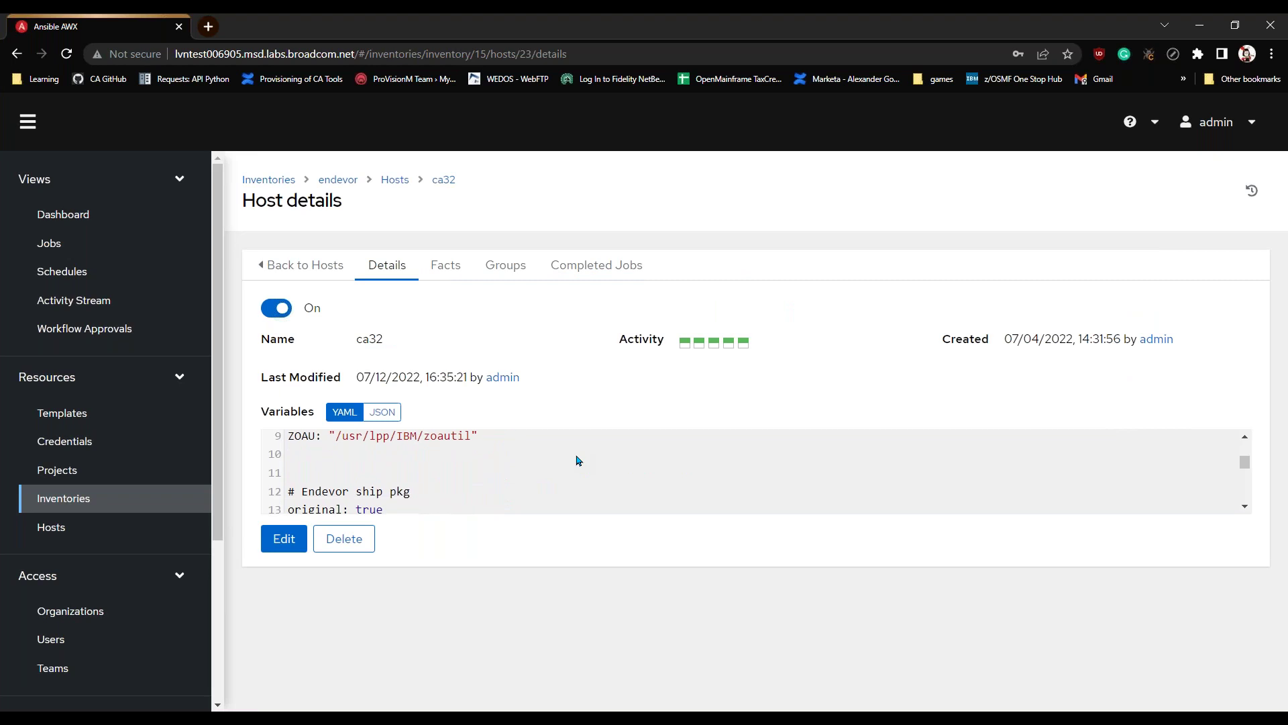
scroll(577, 460, "down", 2)
scroll(577, 460, "up", 2)
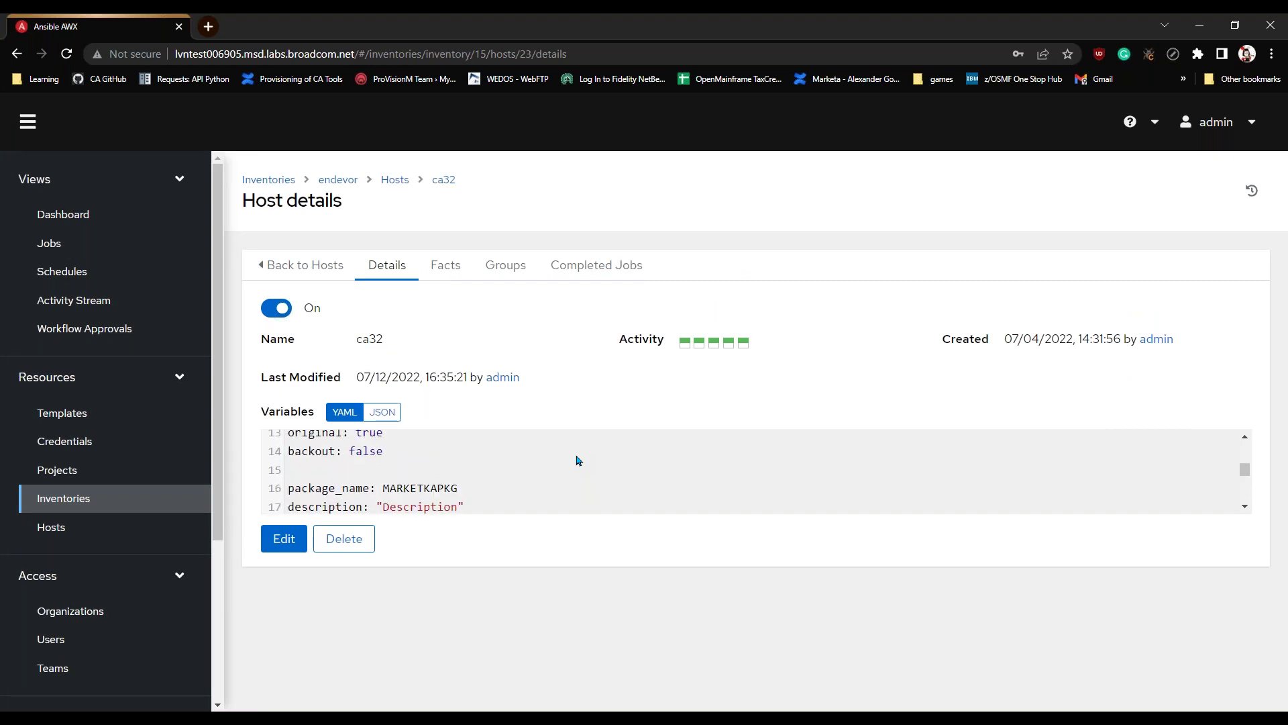
Step: Edit the ca32 host and select the variable lines from endevor_environment to type (lines 17–23)
left_click(284, 539)
scroll(497, 453, "down", 8)
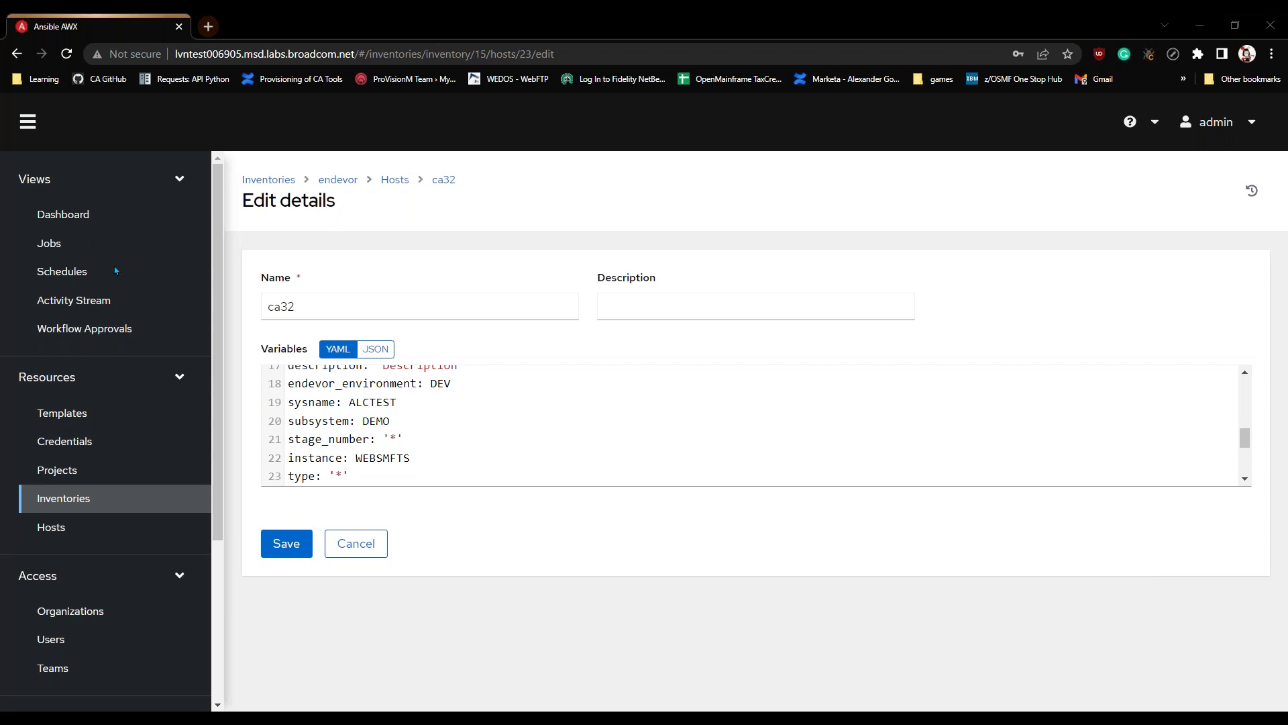
left_click_drag(350, 475, 271, 382)
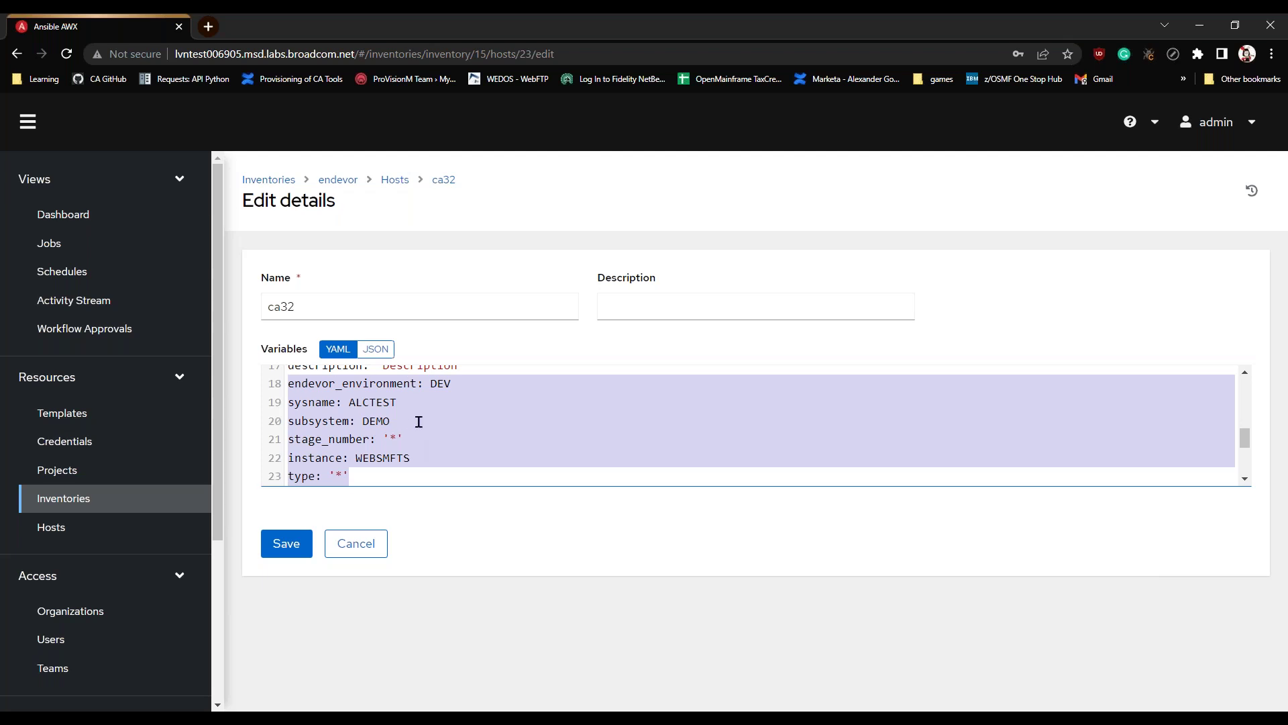
left_click(350, 475)
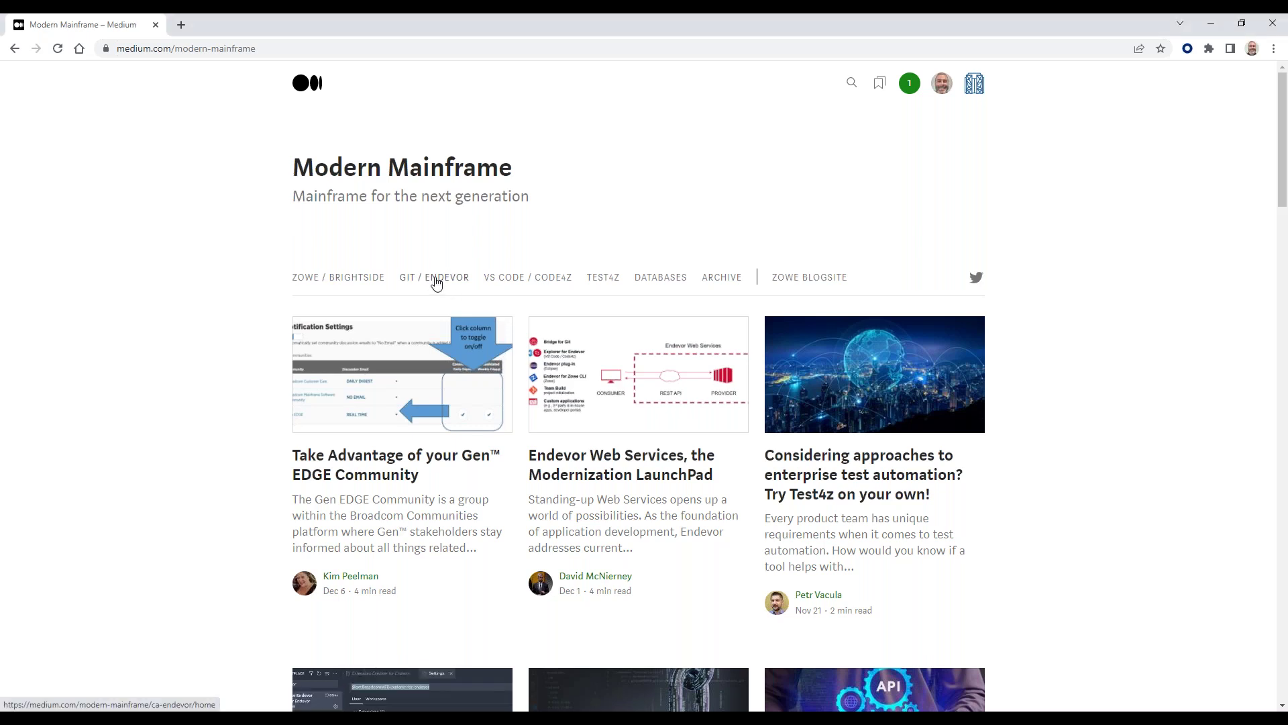
Step: Browse the Git / Endevor category and open 'Automating CA Endevor Packages With Zowe CLI'
left_click(436, 283)
scroll(378, 368, "down", 3)
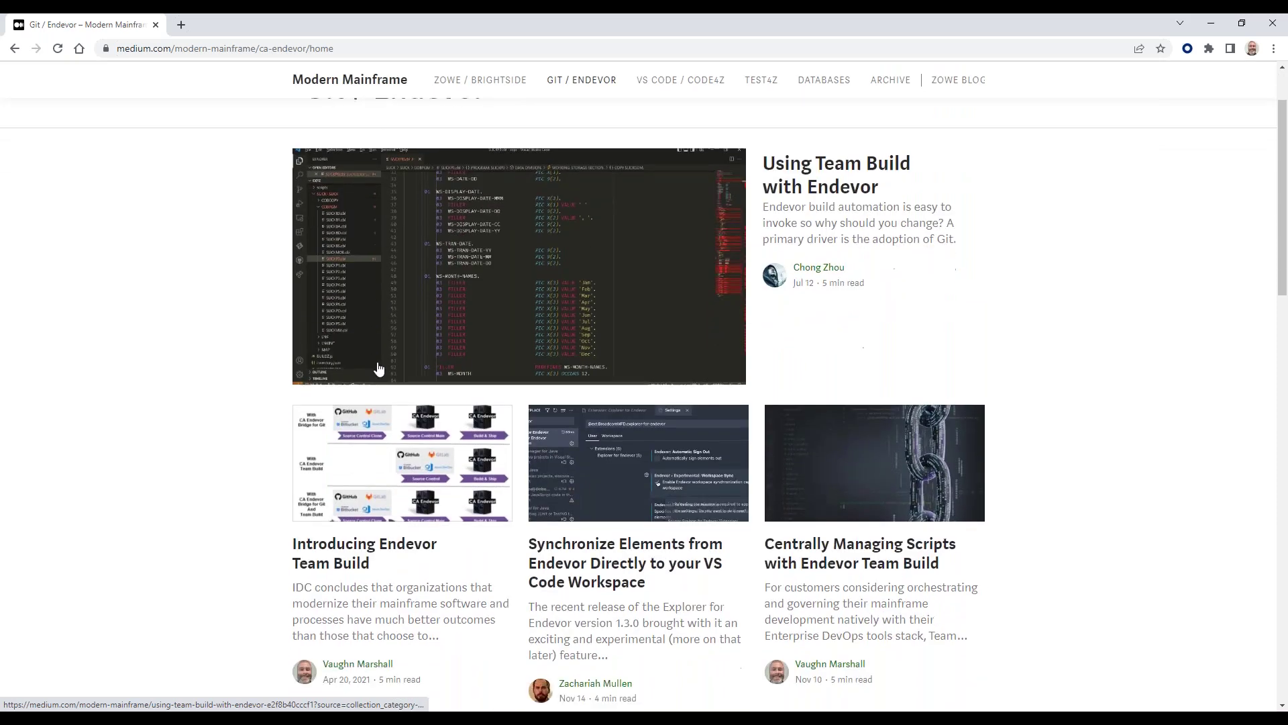
scroll(378, 368, "down", 8)
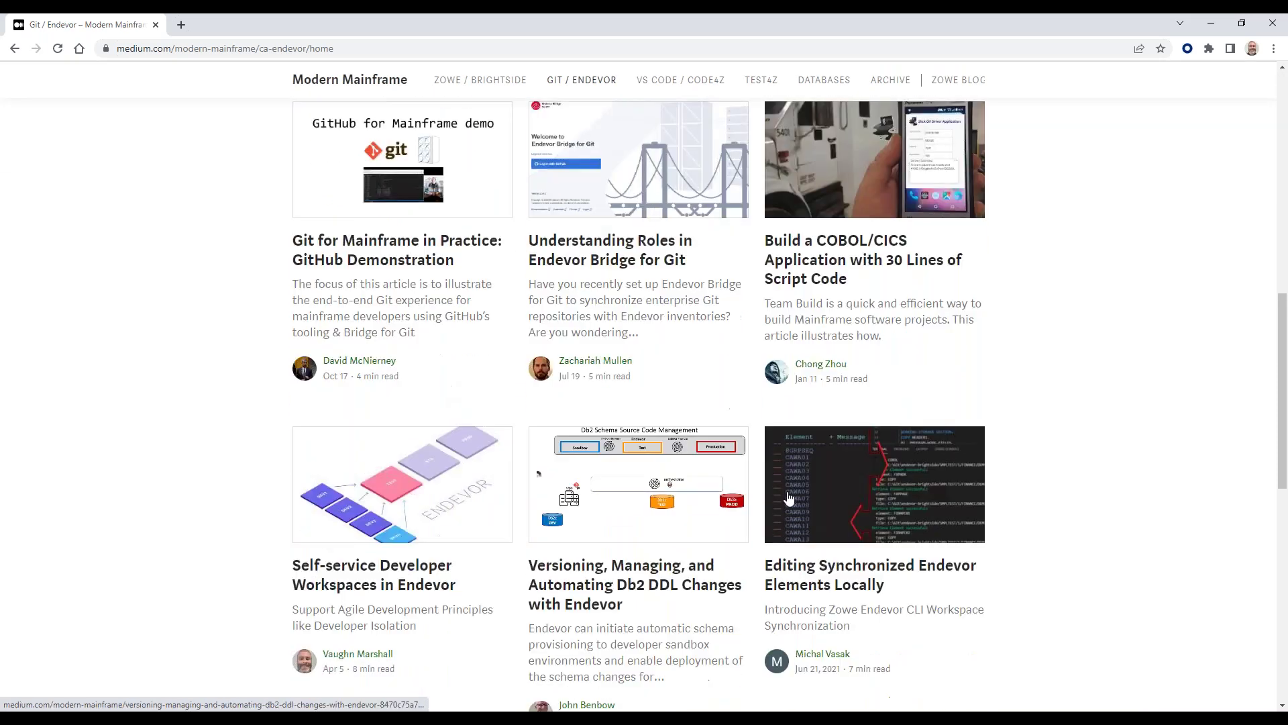
scroll(919, 530, "down", 6)
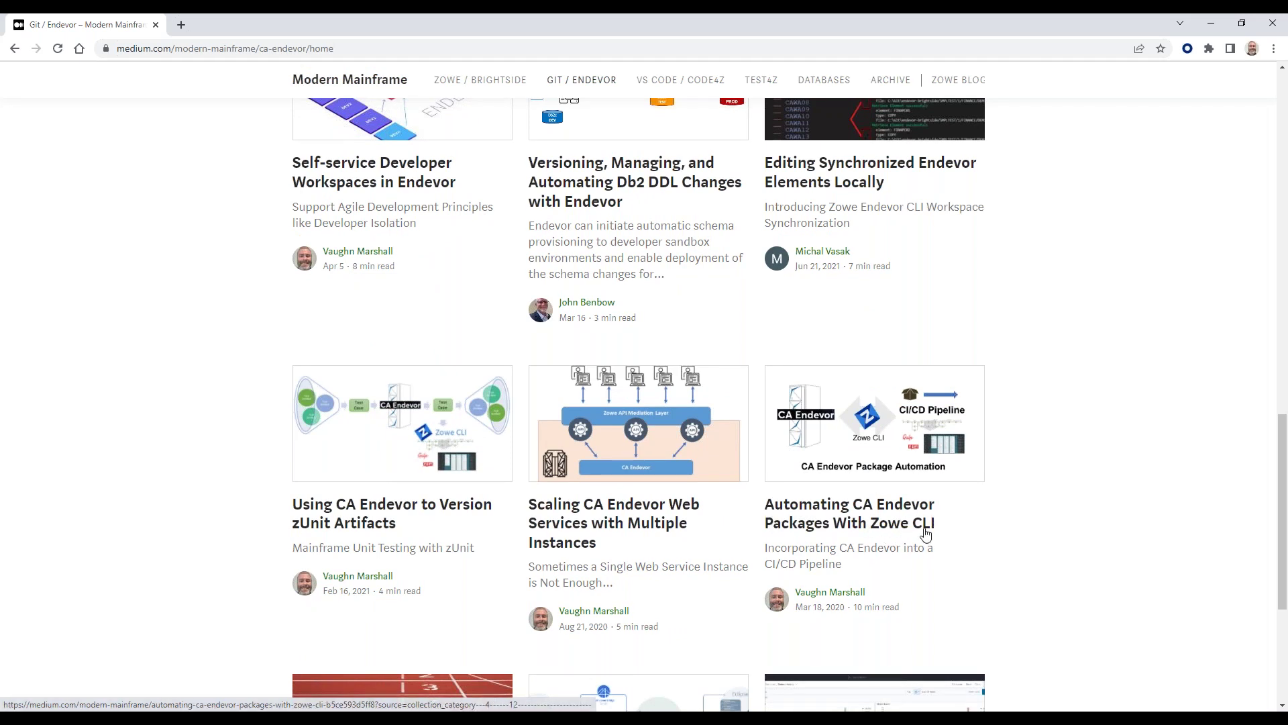
left_click(923, 533)
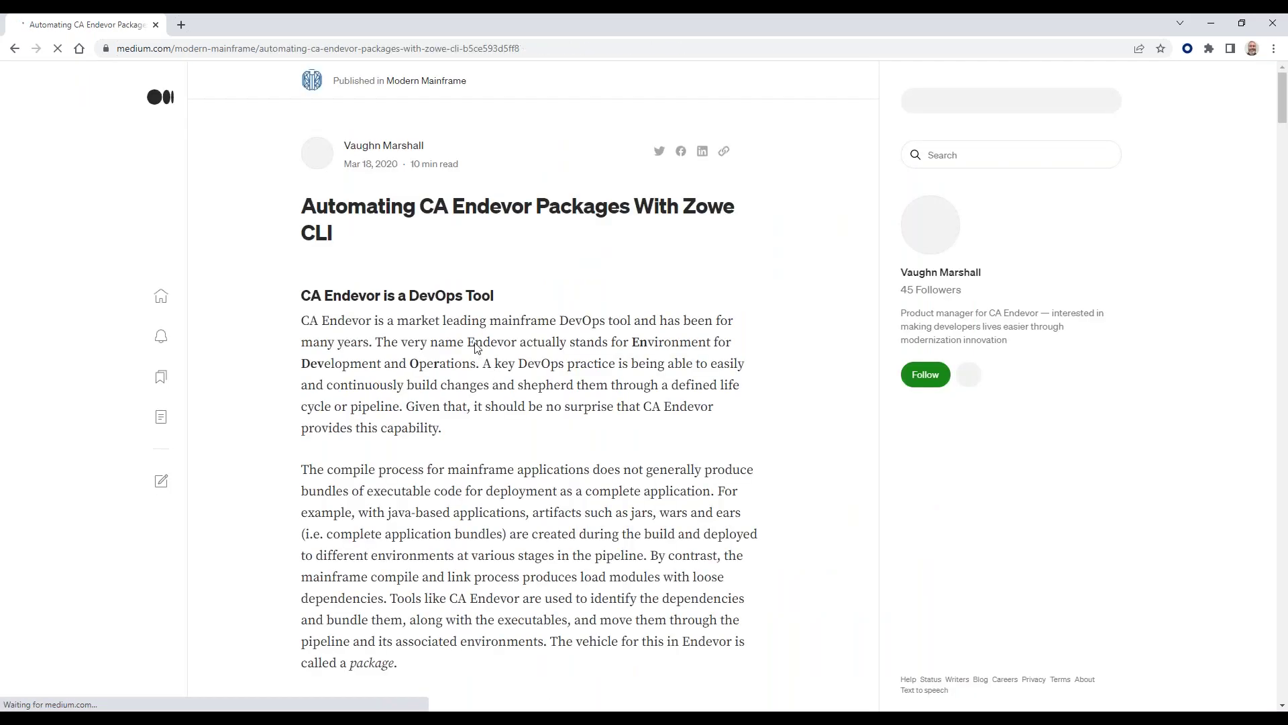
Step: Read through the Zowe CLI article, highlighting part of the submit scl command text
scroll(477, 349, "down", 7)
scroll(478, 450, "down", 19)
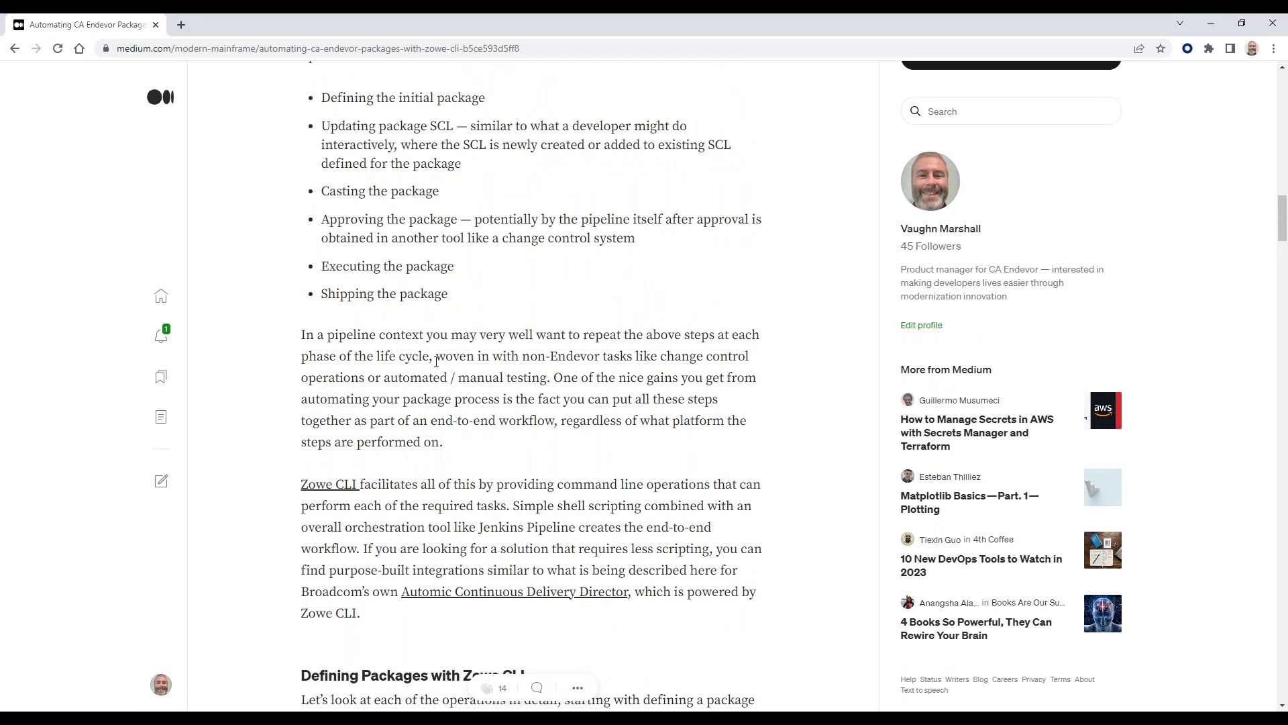
left_click_drag(319, 293, 454, 305)
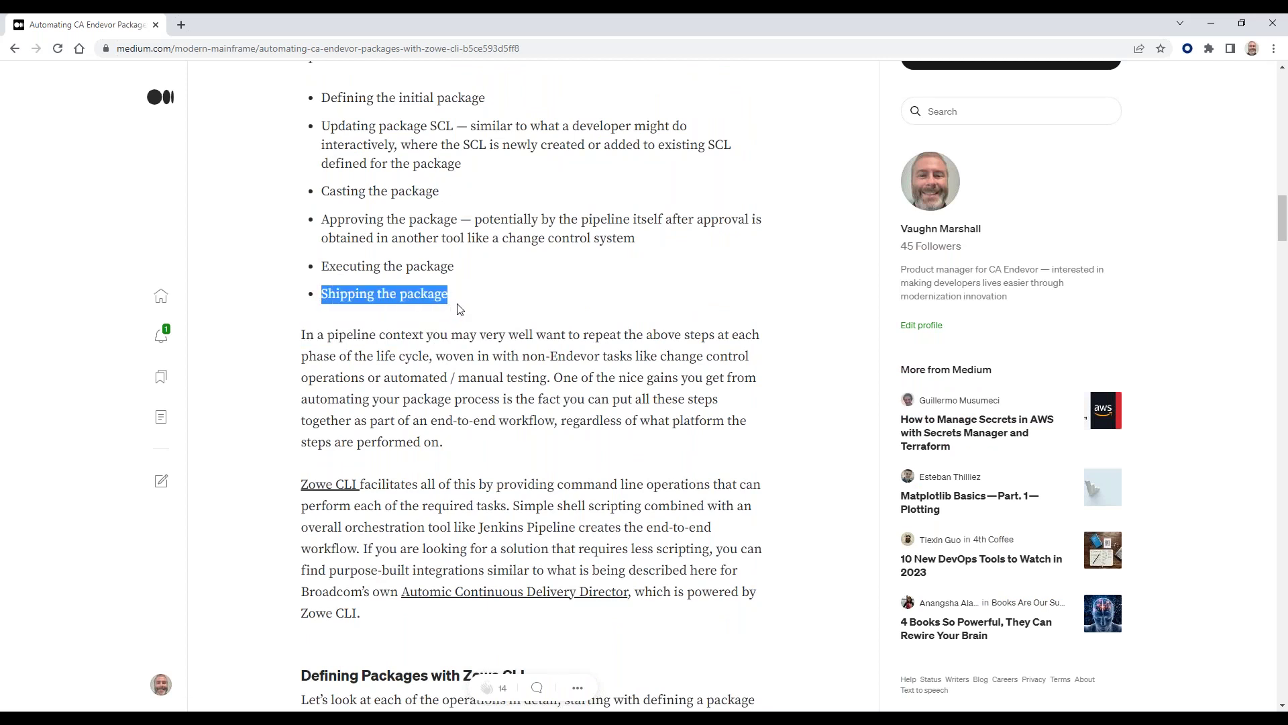
scroll(666, 498, "down", 5)
scroll(666, 498, "down", 20)
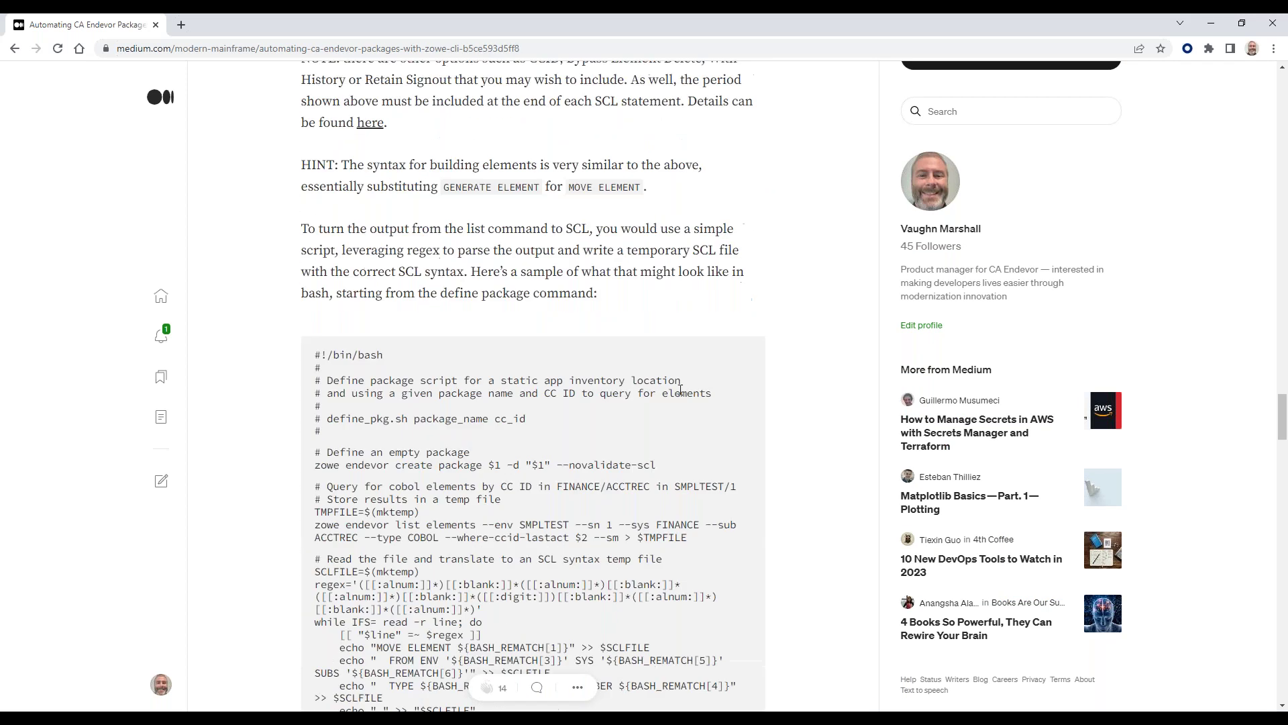
scroll(659, 397, "down", 20)
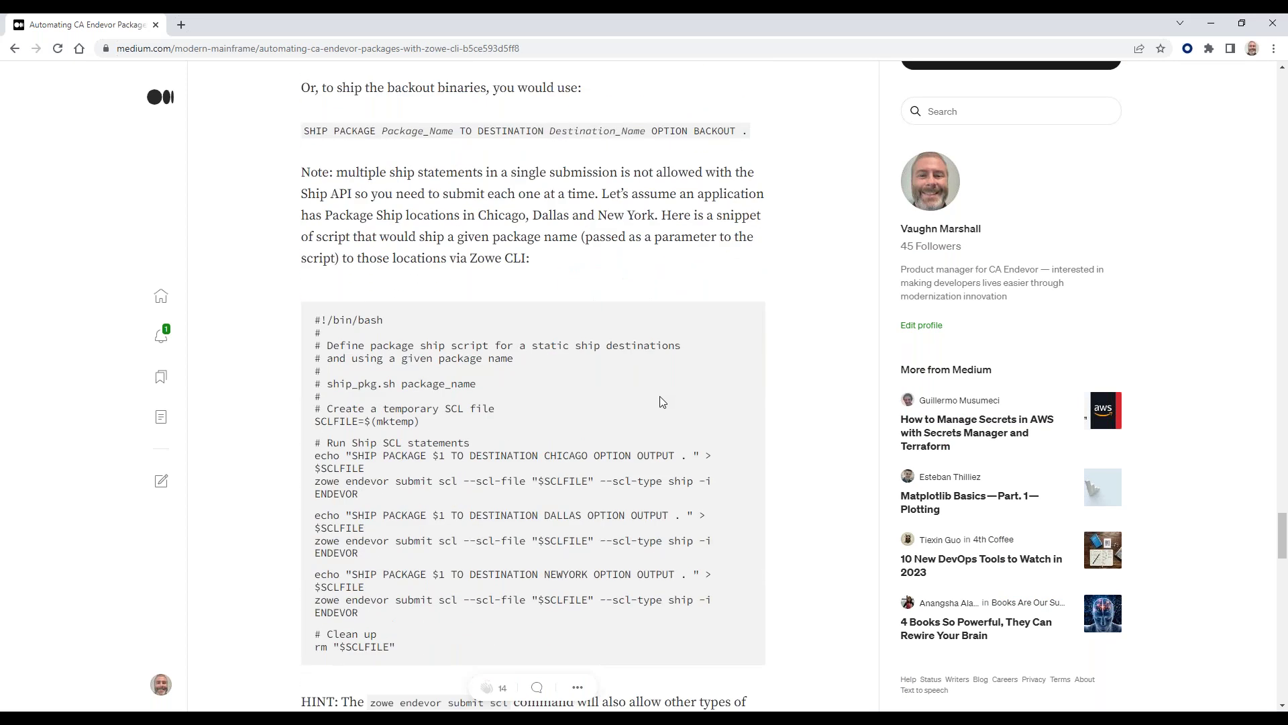
scroll(661, 403, "down", 14)
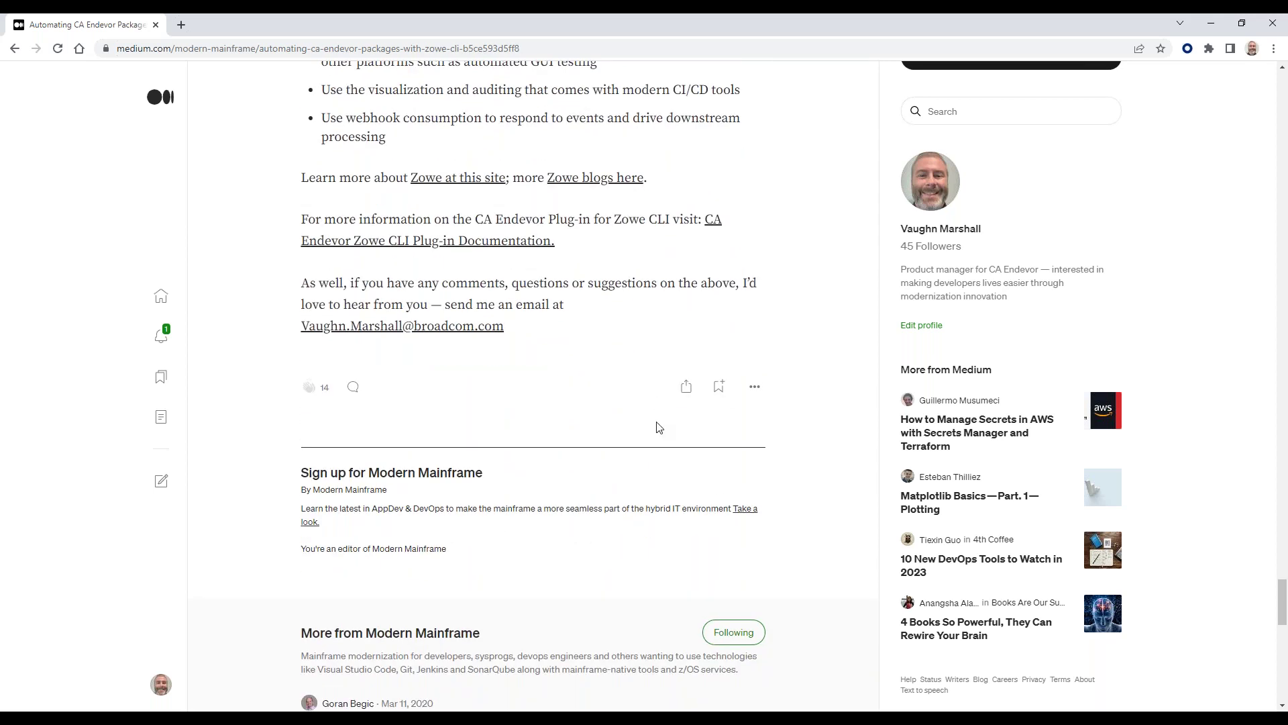
scroll(656, 451, "up", 9)
scroll(655, 451, "up", 9)
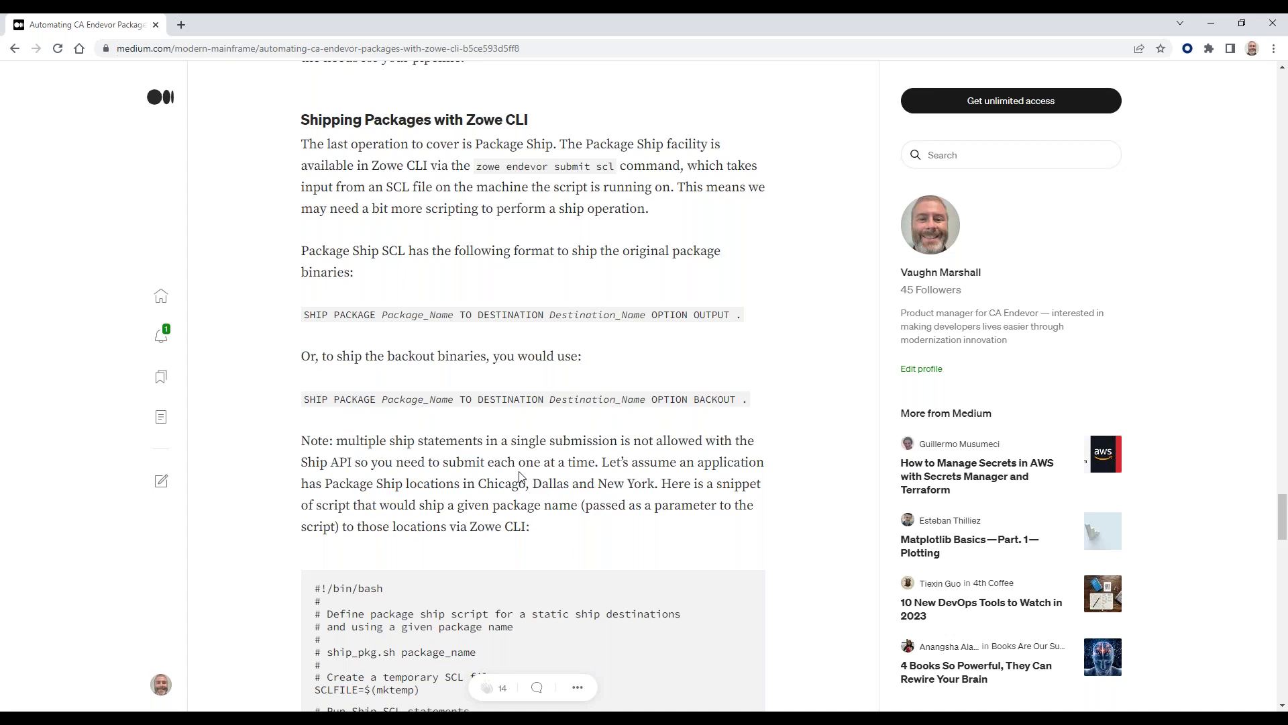
left_click_drag(560, 166, 608, 166)
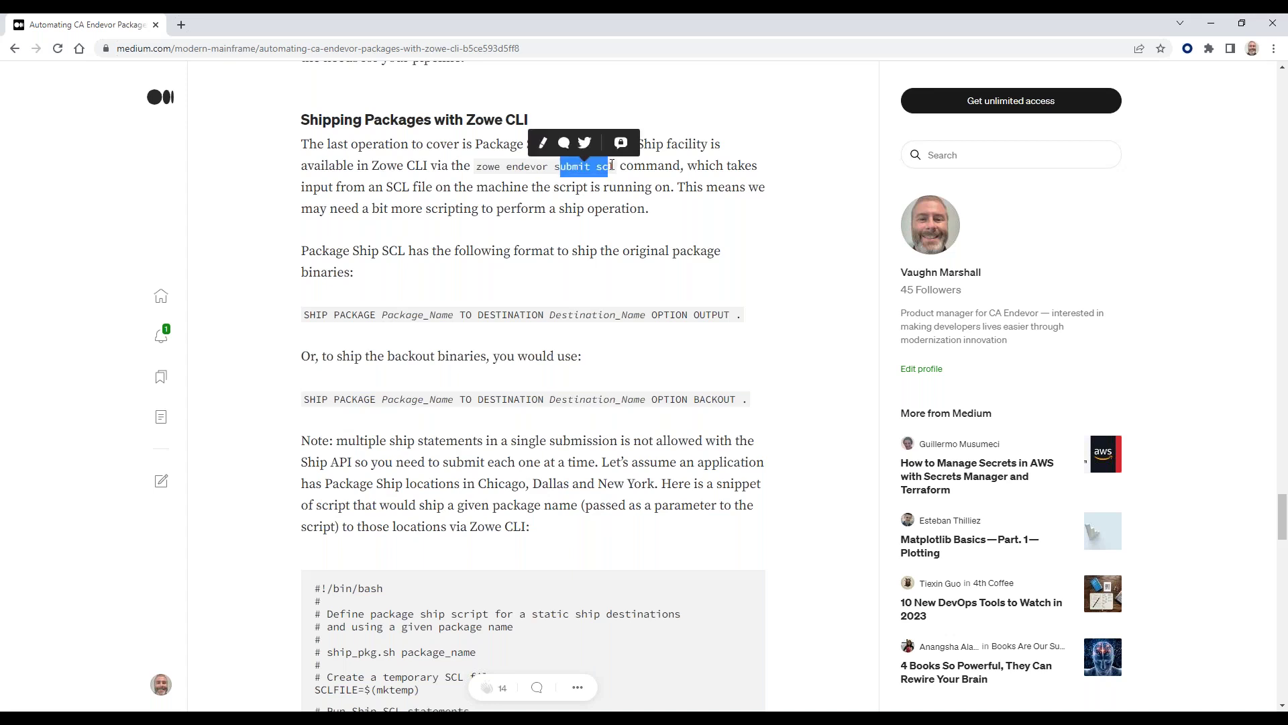
left_click(639, 245)
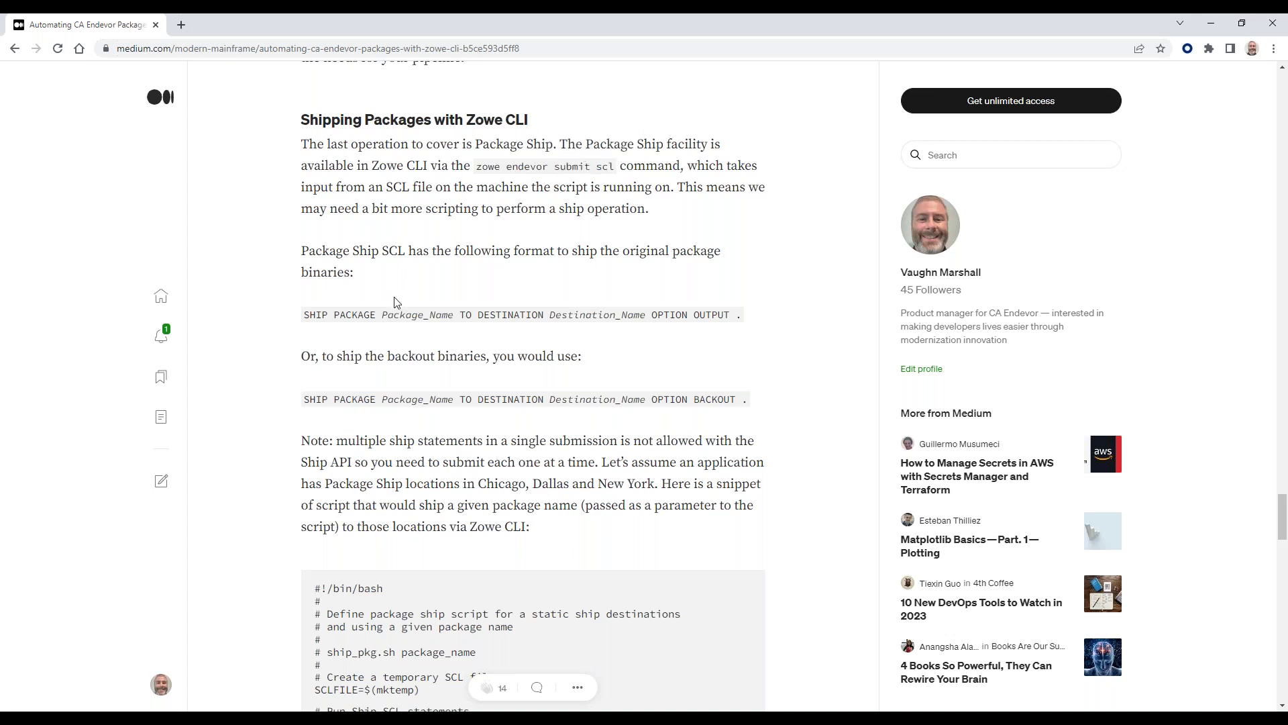
Step: Return to the Modern Mainframe publication home page and start a search
scroll(409, 337, "up", 5)
left_click_drag(1282, 503, 1280, 61)
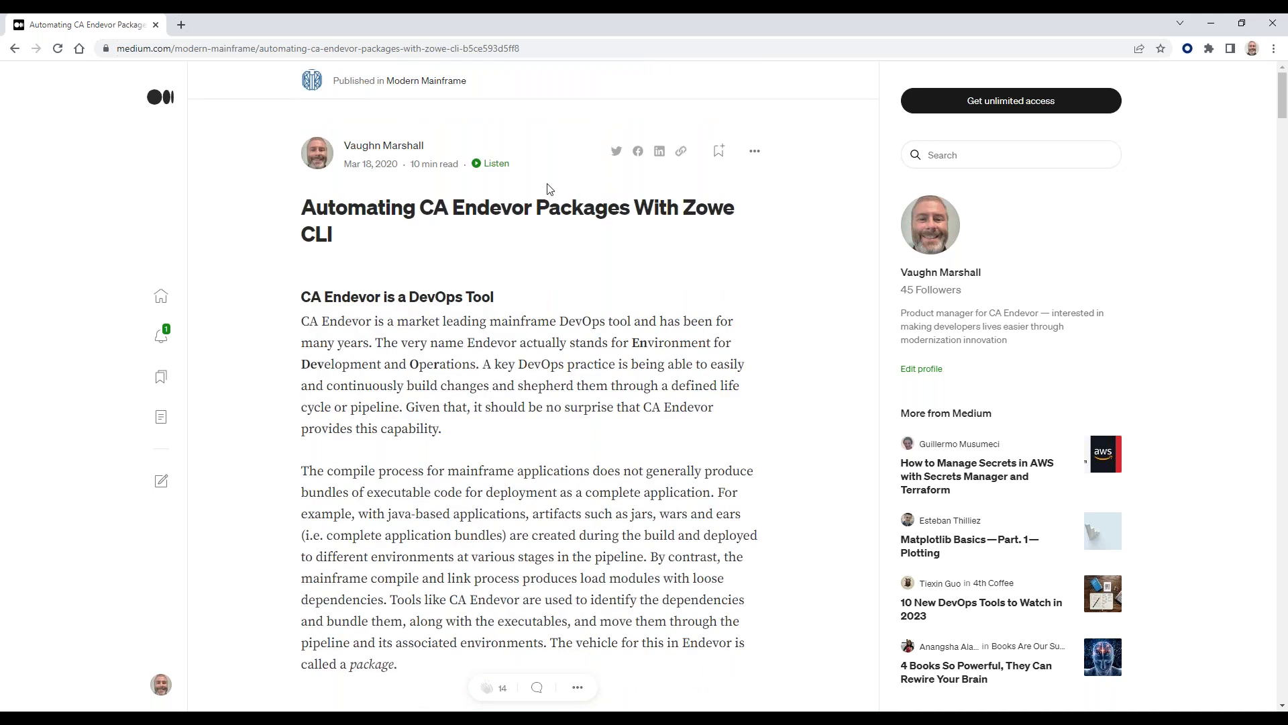
left_click(422, 87)
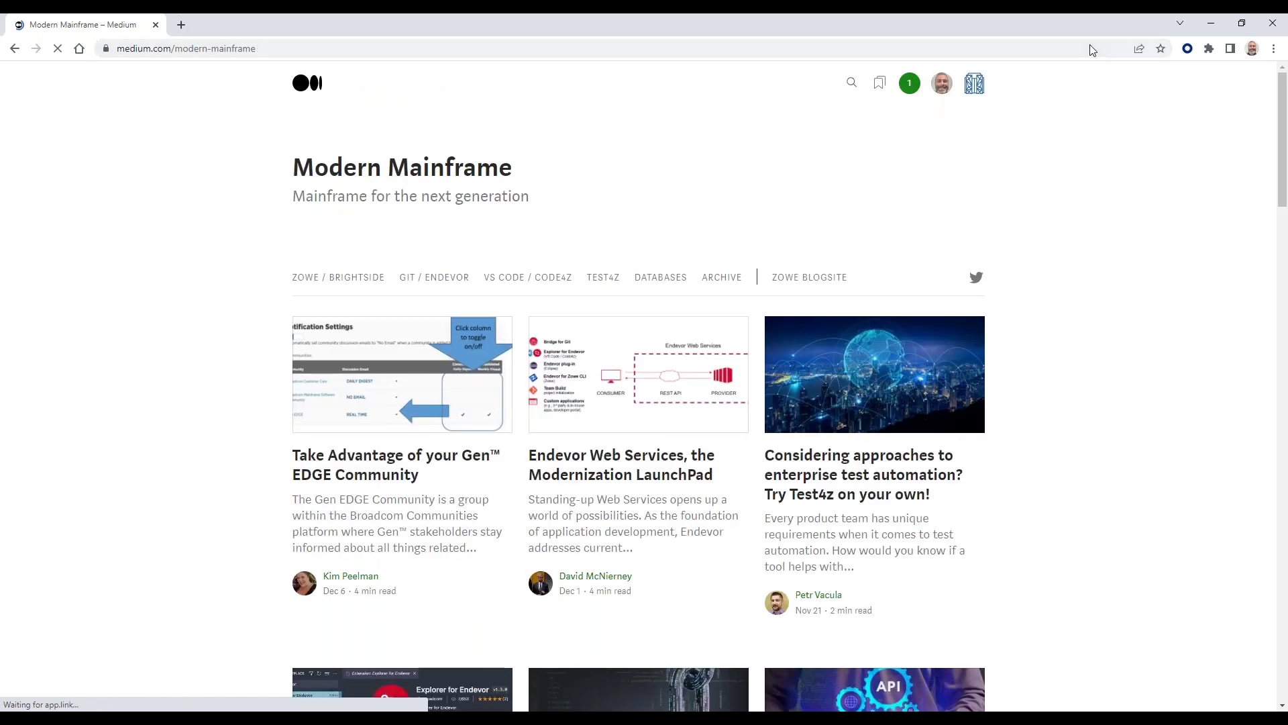
left_click(850, 83)
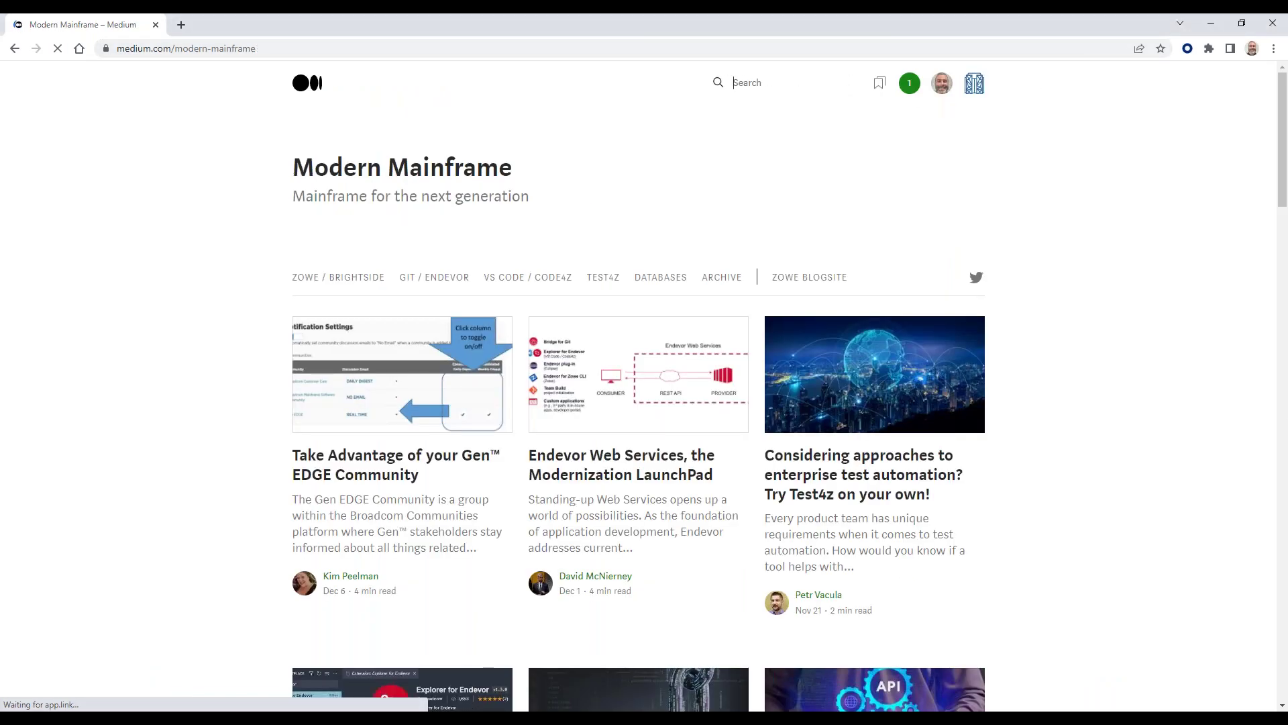